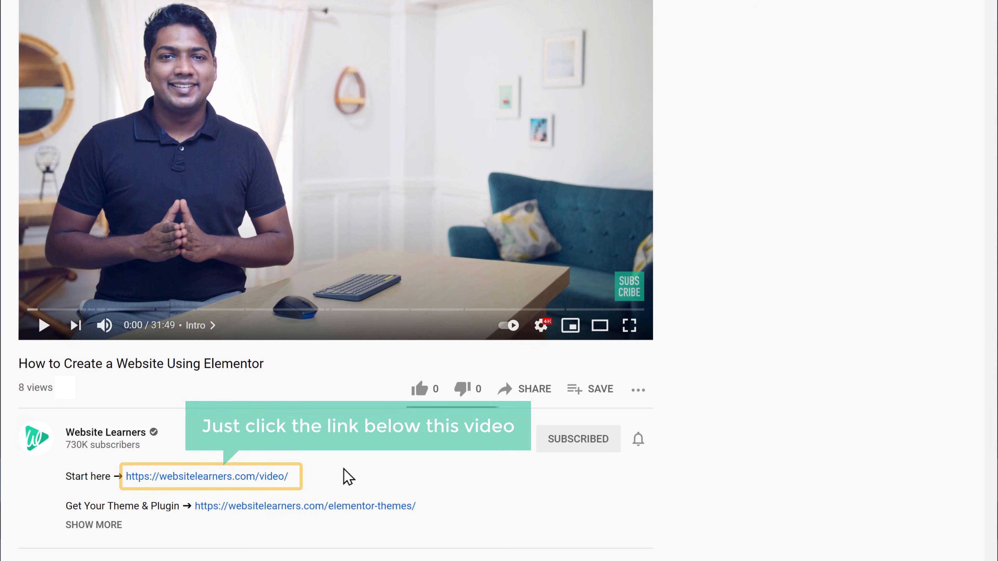
Follow the video's Start here link to websitelearners.com, then its Step 2 'Get Hosting & Free Domain' offer.
click(211, 483)
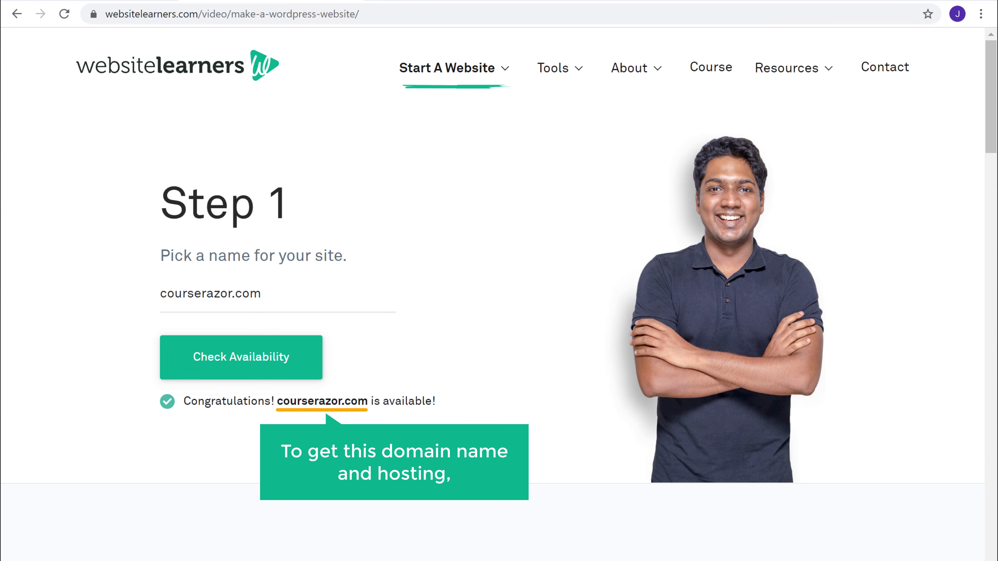
scroll(492, 294, down, 10)
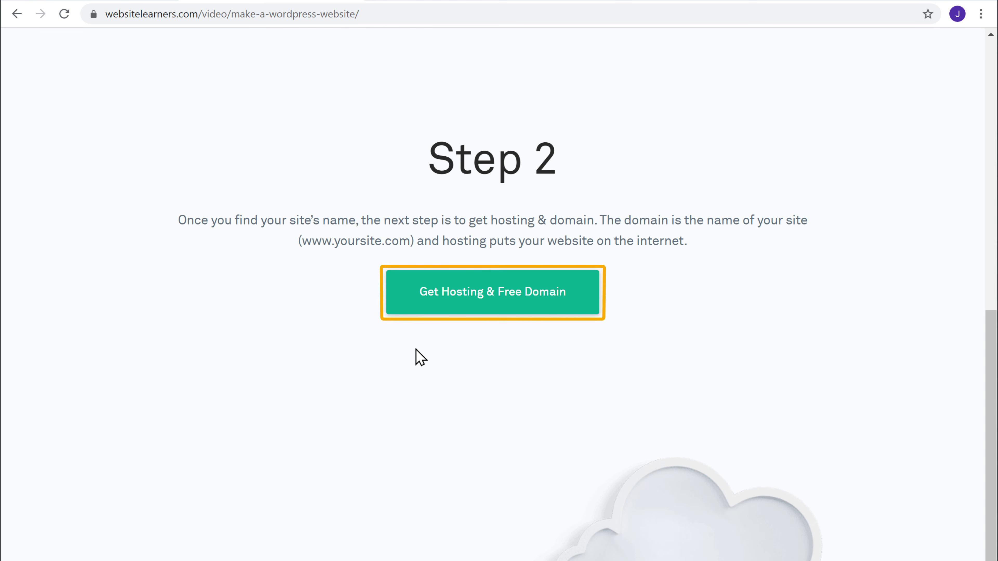
click(491, 307)
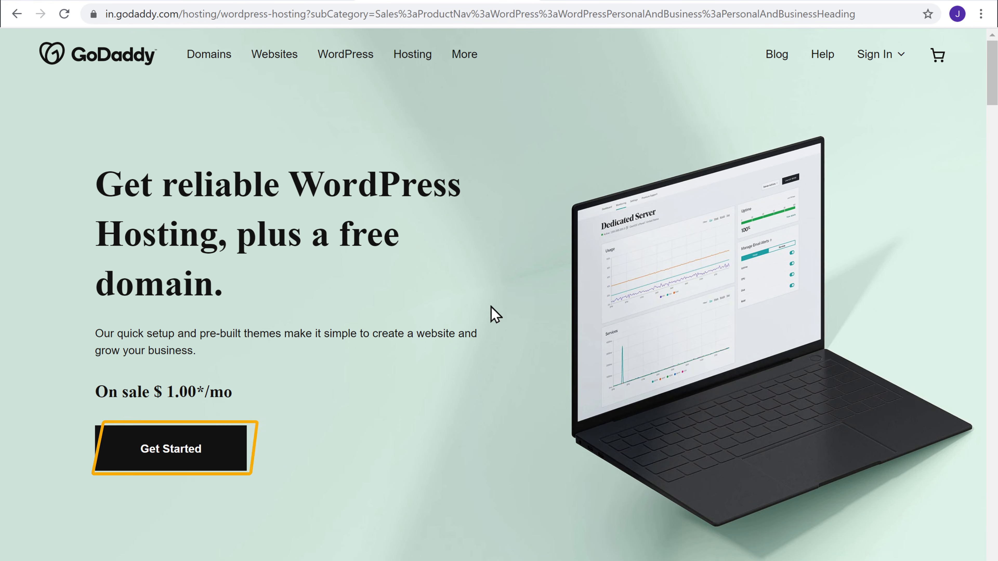
Order the GoDaddy Managed WordPress Basic plan on a 12-month term at $1.00/mo.
click(165, 461)
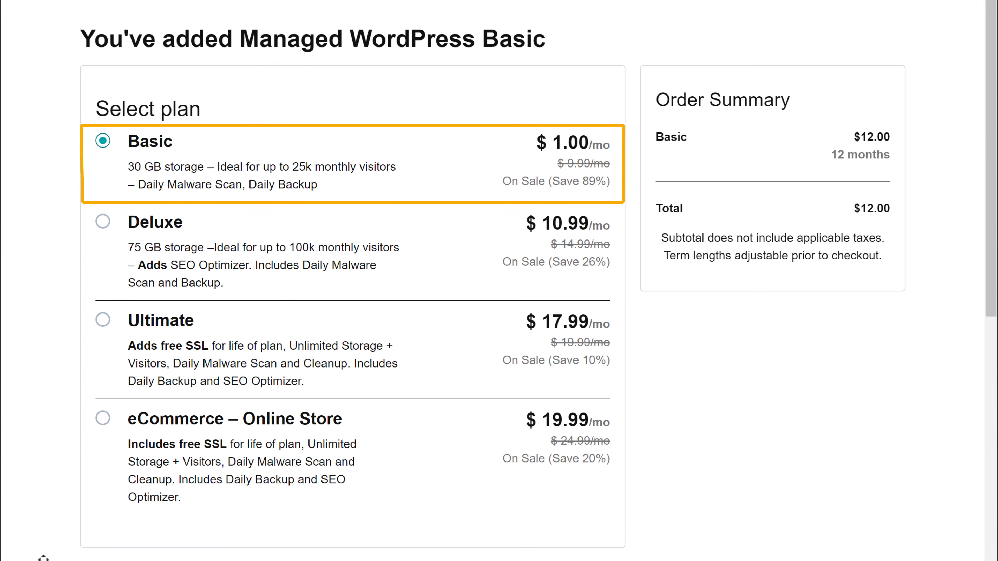
scroll(43, 557, down, 8)
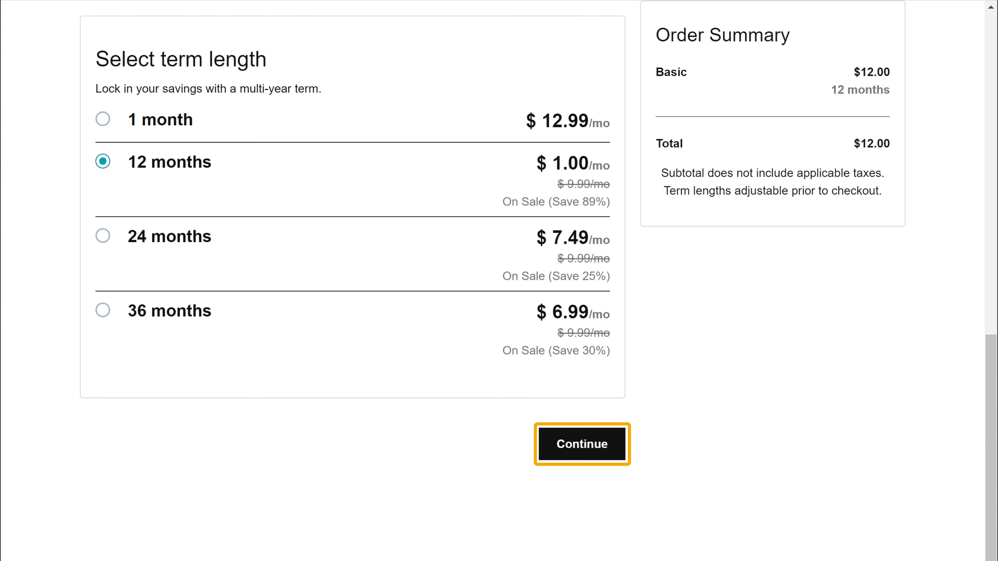
click(584, 456)
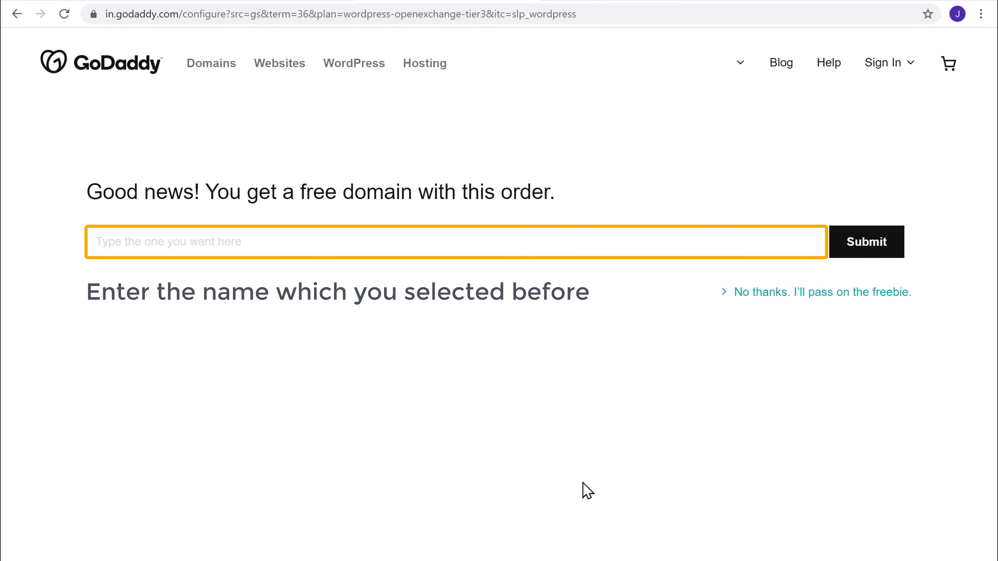
Check that courserazor.com is available and add it as the free domain.
click(259, 241)
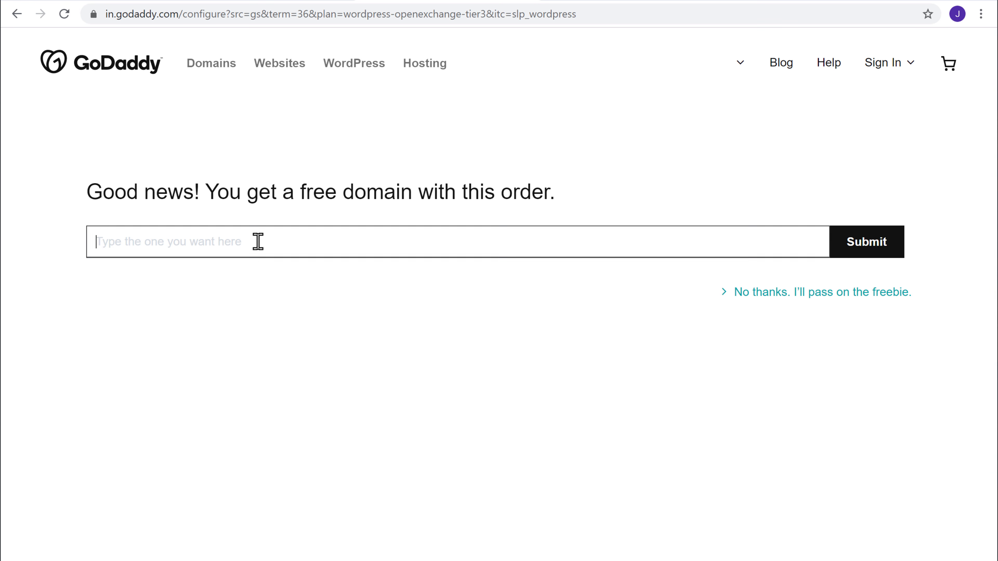
text(courserazor.com)
click(375, 324)
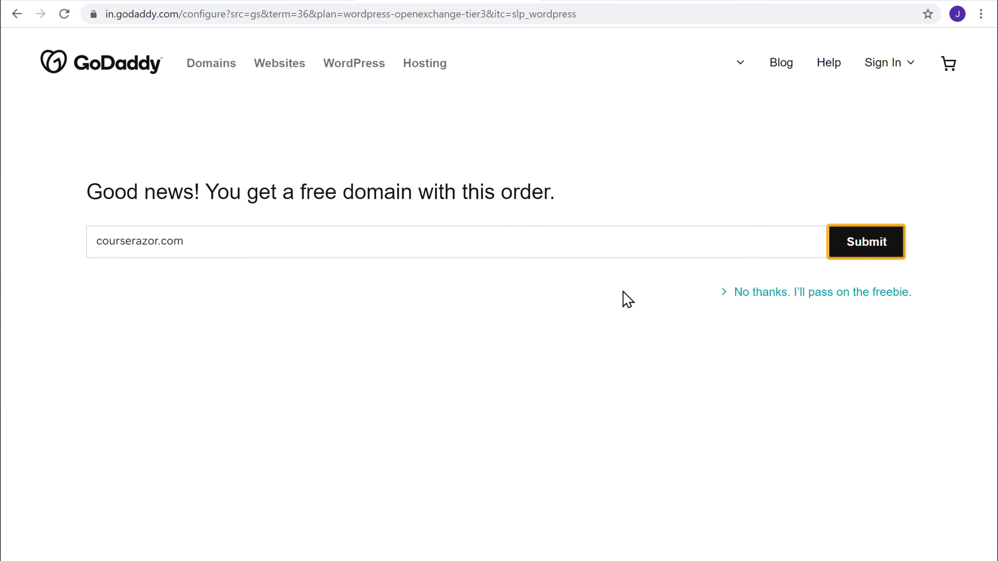
click(869, 253)
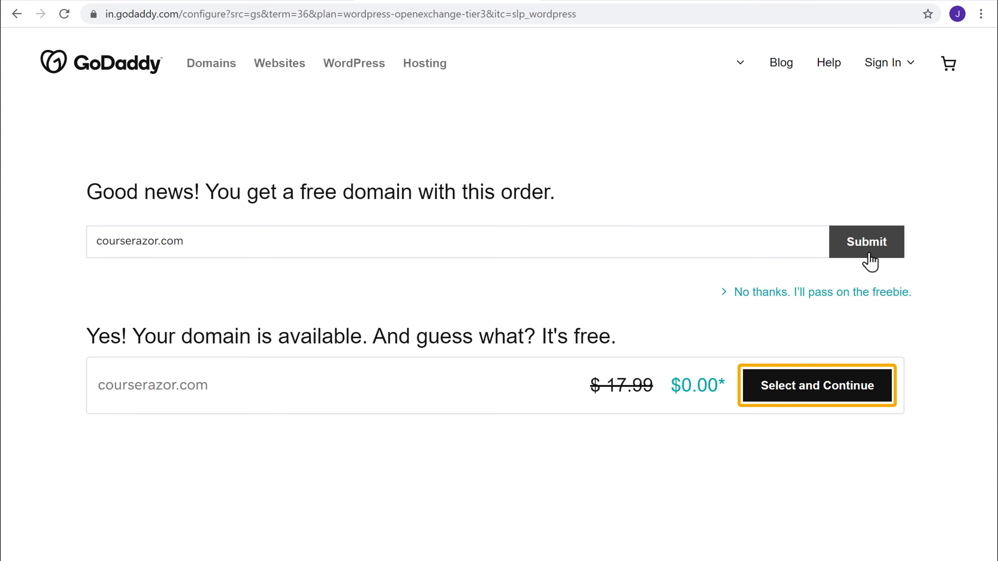
click(807, 399)
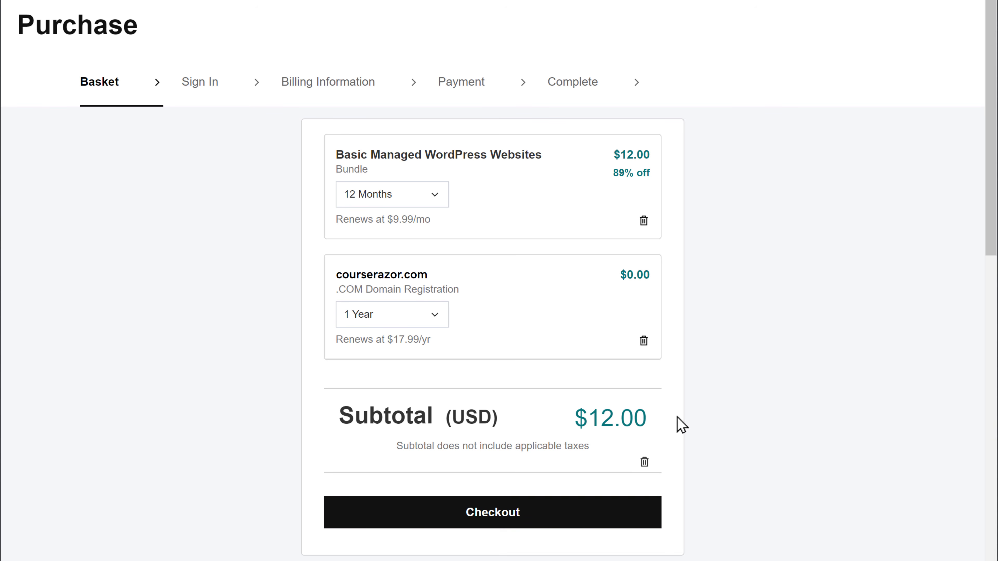
Check out the basket and create a new GoDaddy account with the e-mail address.
click(498, 528)
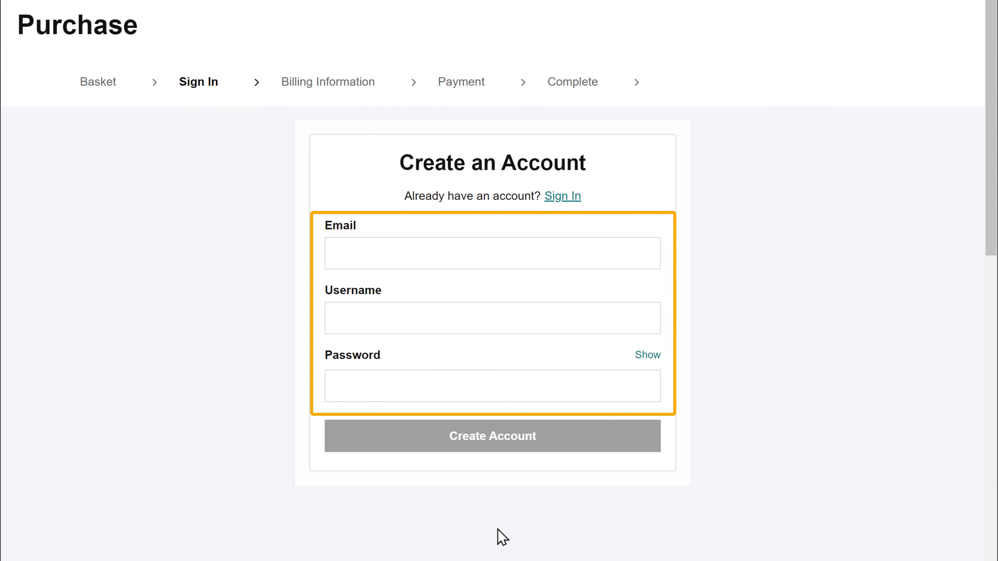
click(376, 252)
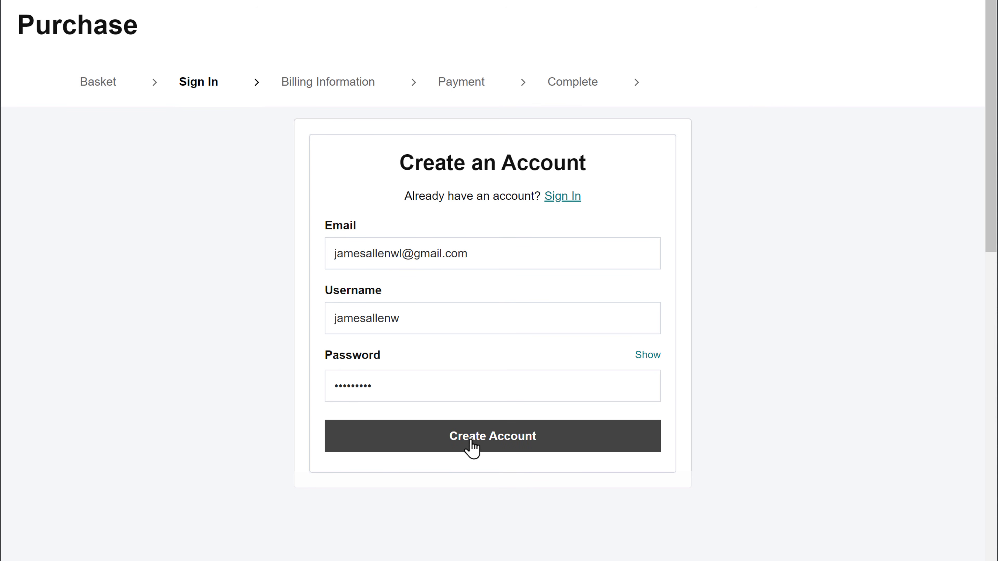
click(487, 448)
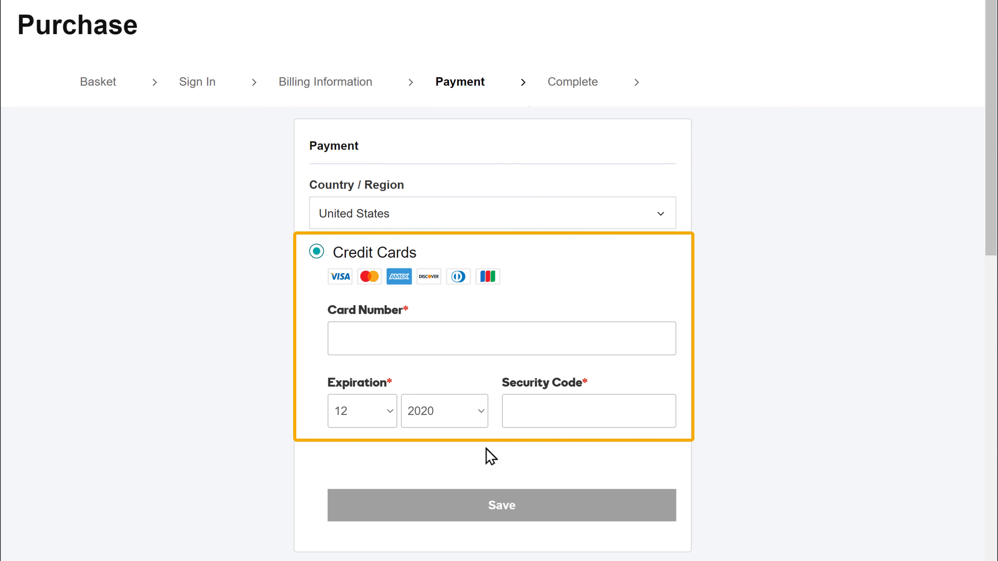
Enter and save the card number, 2024 expiry and security code, then complete the $14.37 purchase.
click(406, 337)
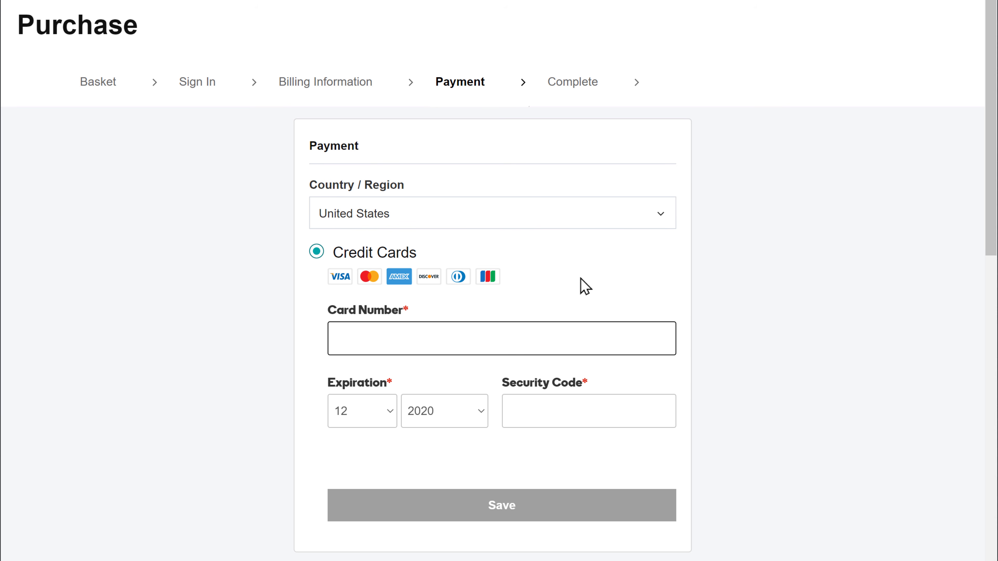
key(Tab)
key(Tab)
key(Down)
key(Down)
key(Down)
key(Down)
key(Tab)
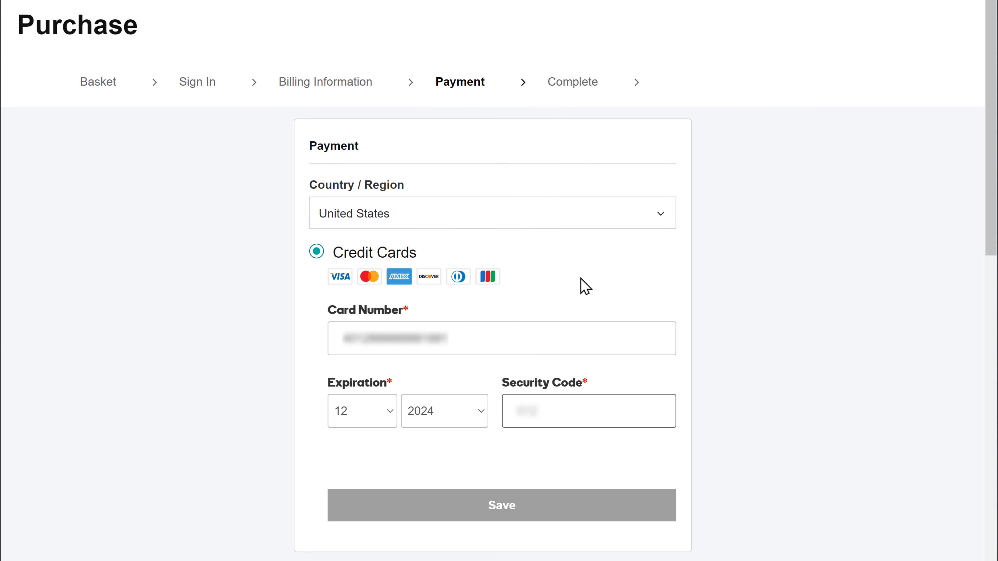
key(Tab)
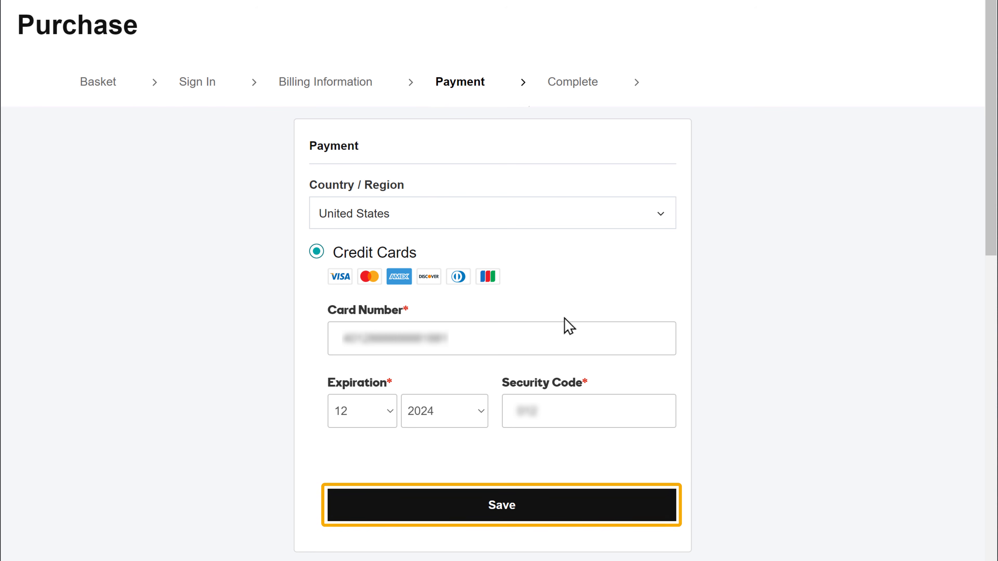
click(502, 513)
scroll(501, 517, down, 1)
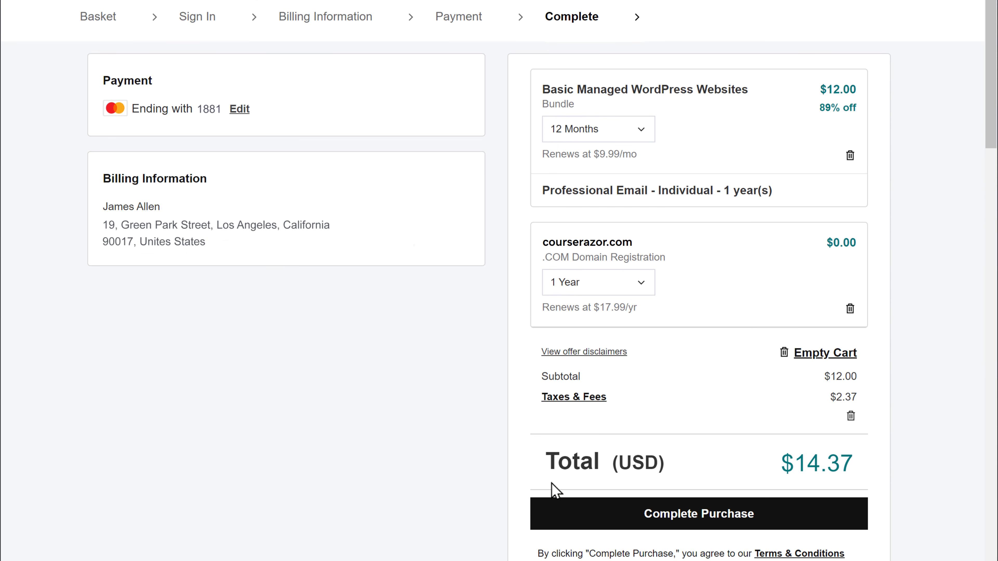
click(705, 529)
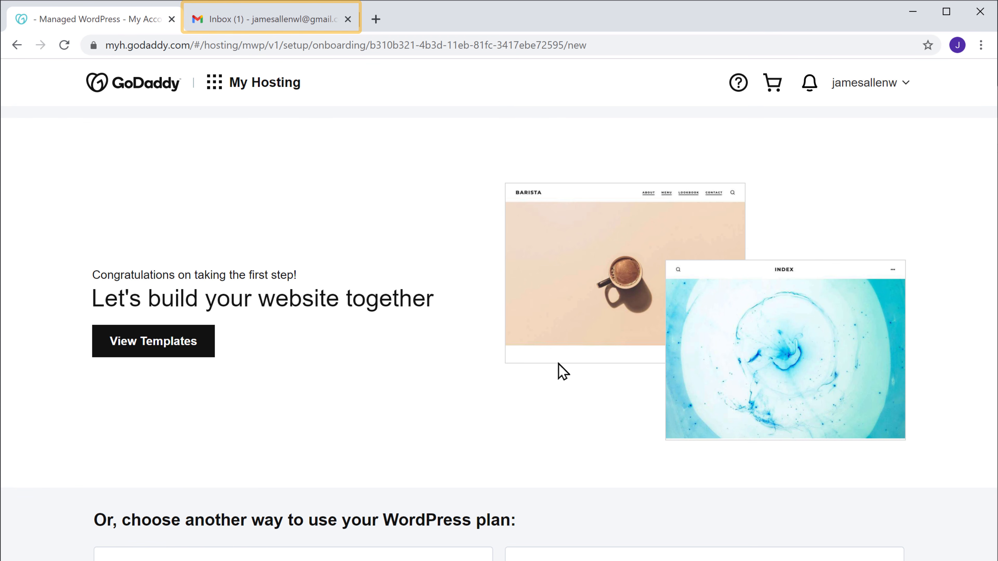
Open GoDaddy's 'Action required' e-mail in Gmail and verify the account e-mail address.
click(261, 24)
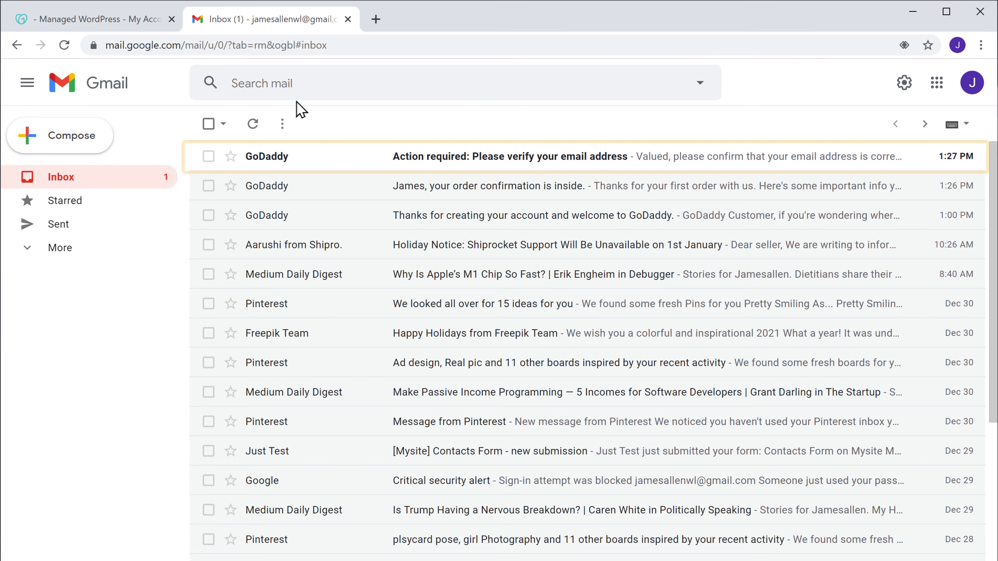
click(324, 169)
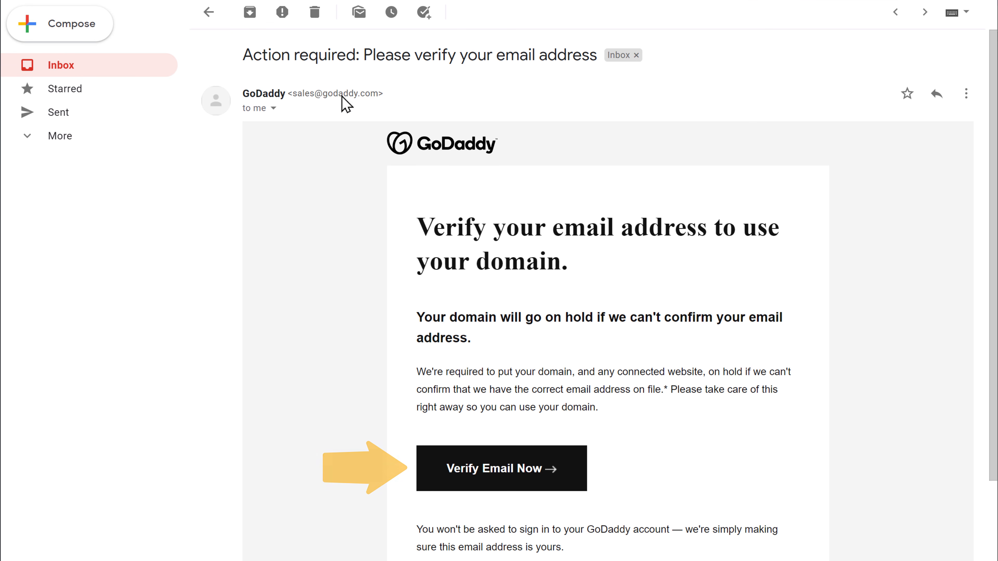
click(495, 486)
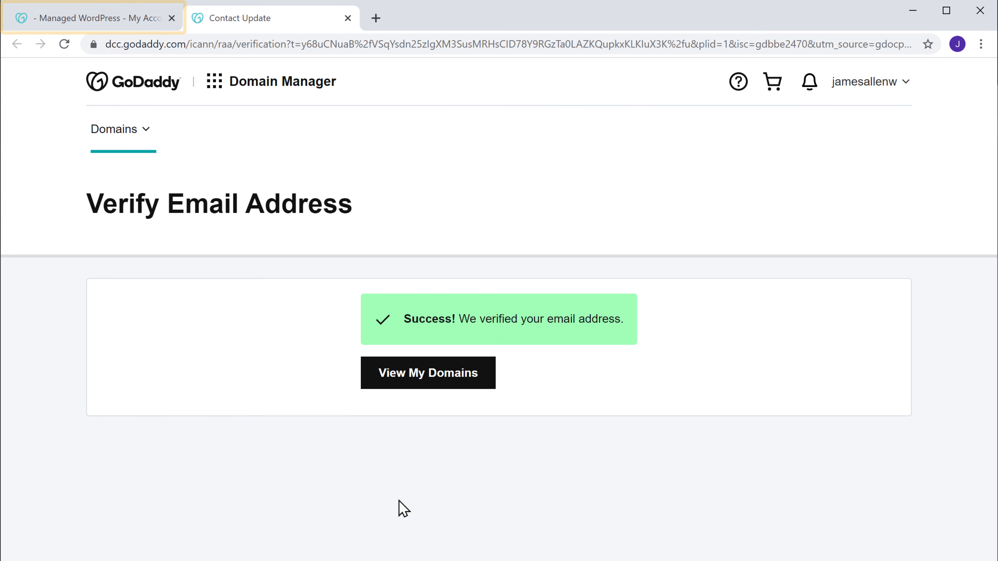
Install WordPress manually with a new admin username and password, and Asia as the site location.
click(77, 23)
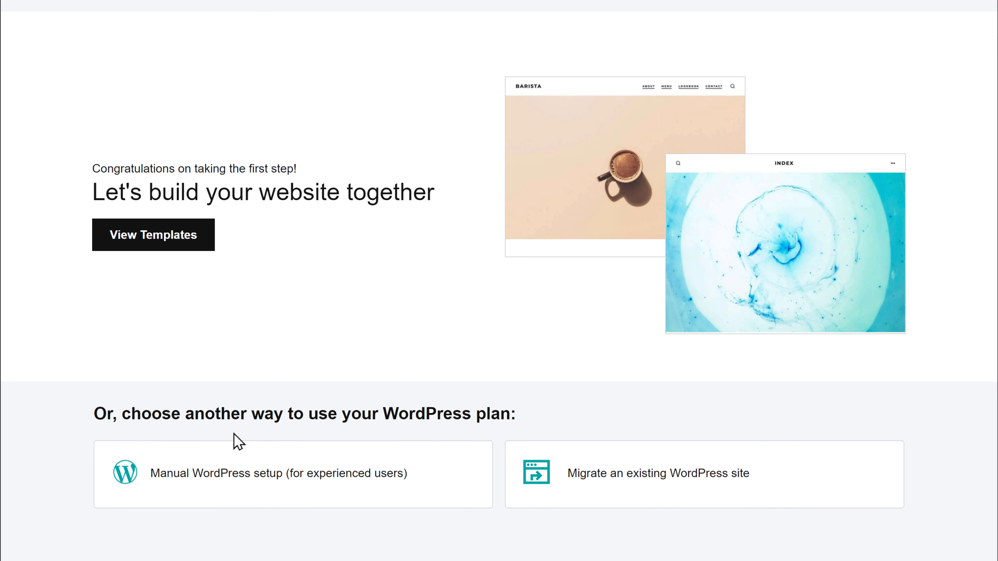
click(263, 500)
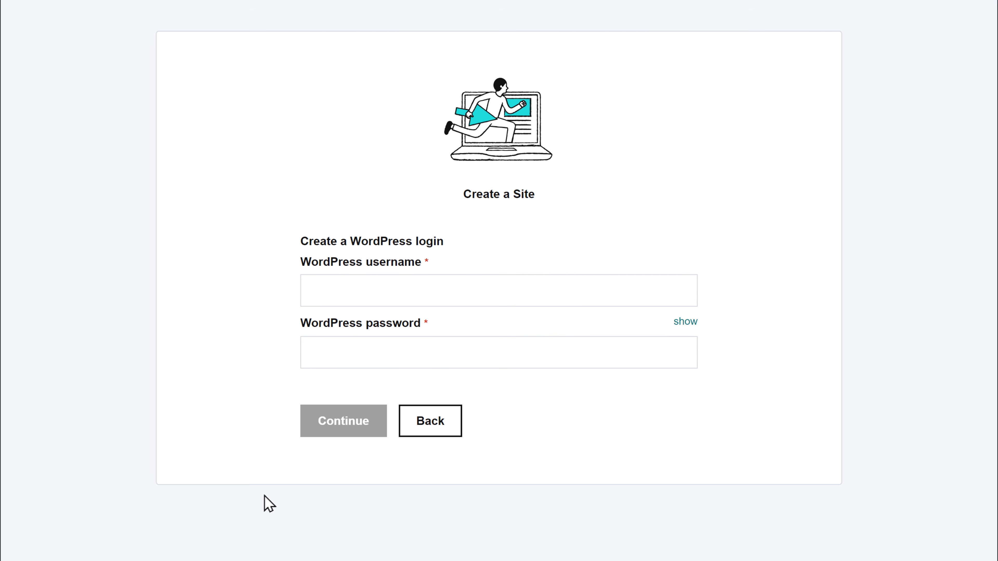
click(424, 292)
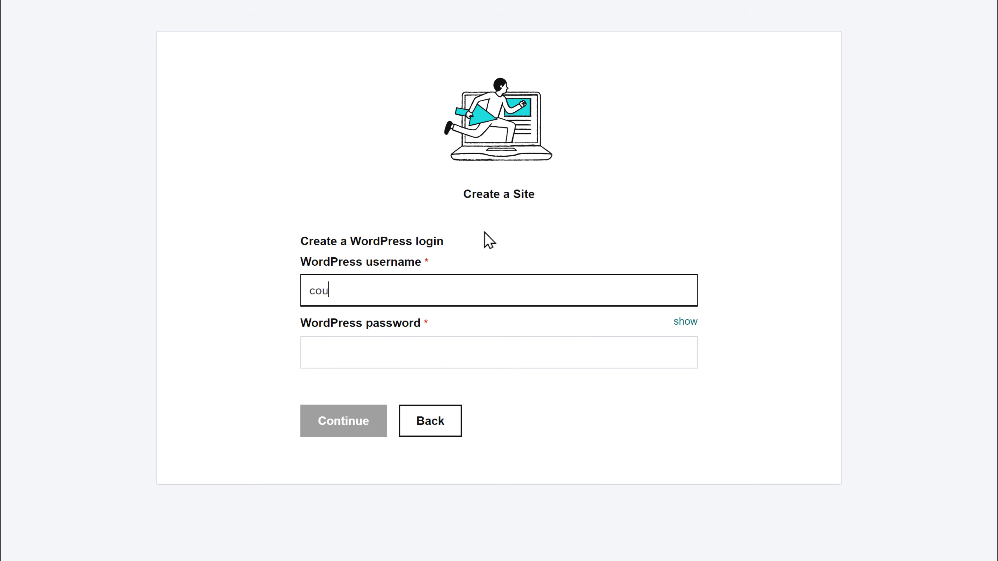
text(courserazor)
key(Tab)
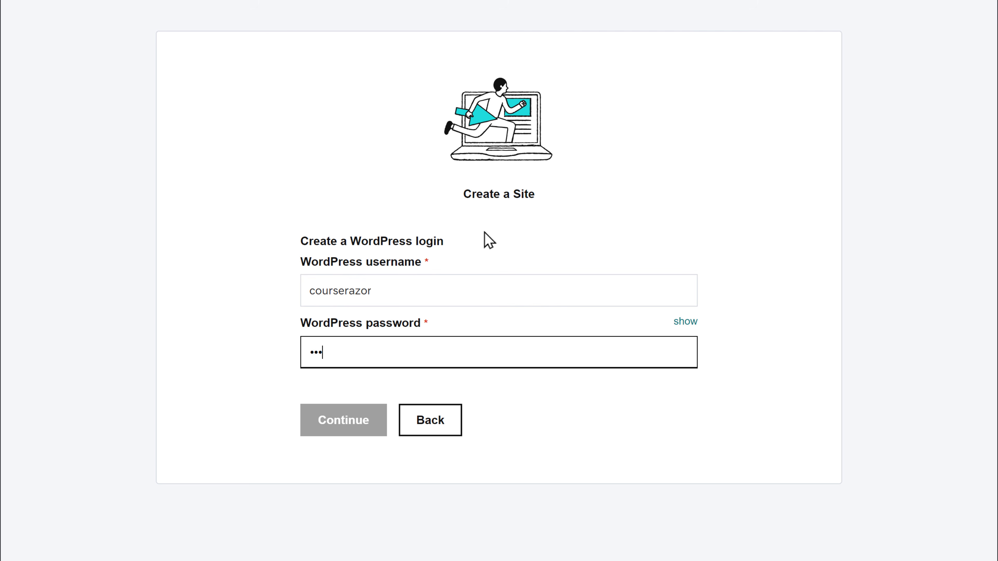
text(•••••••••)
key(Tab)
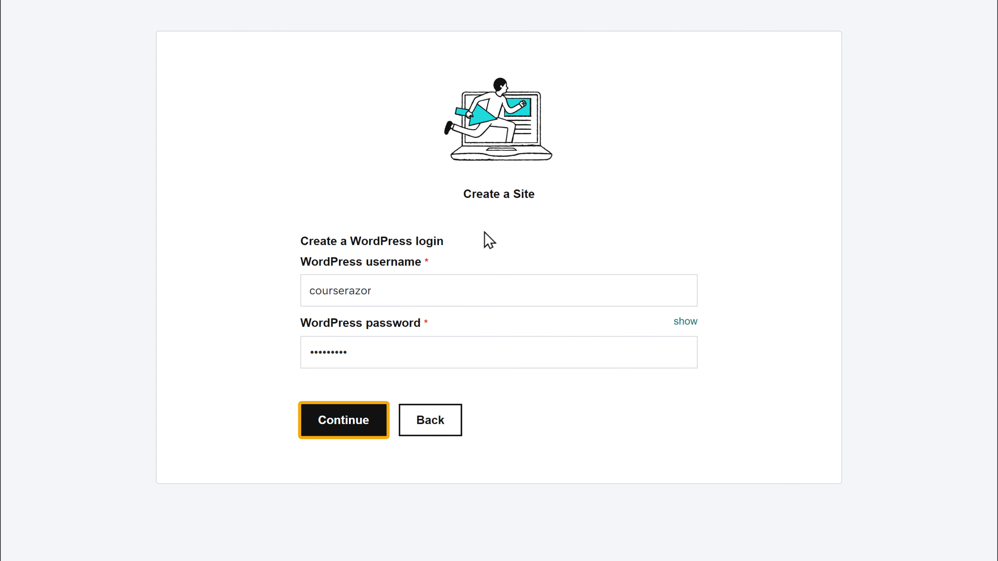
click(340, 429)
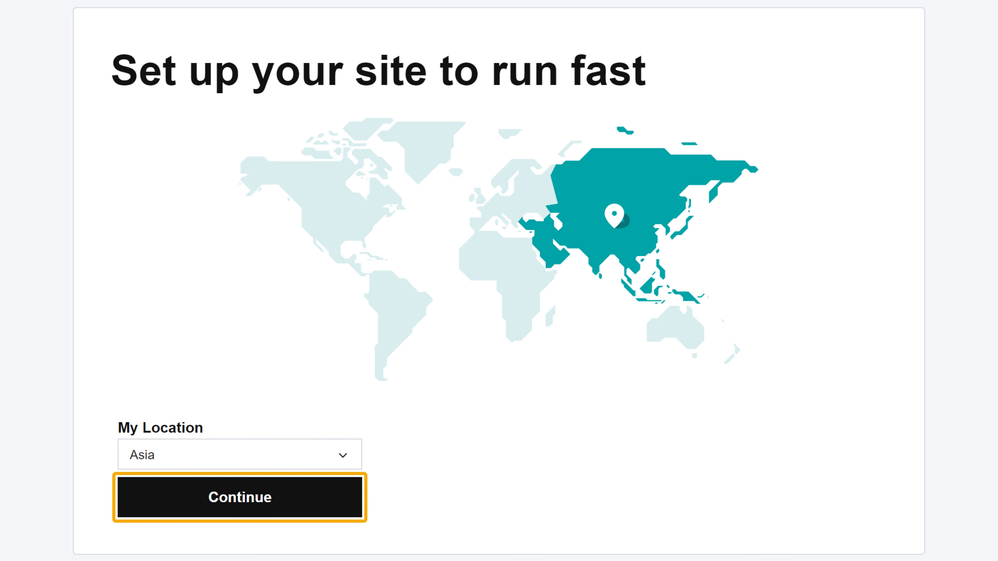
click(243, 509)
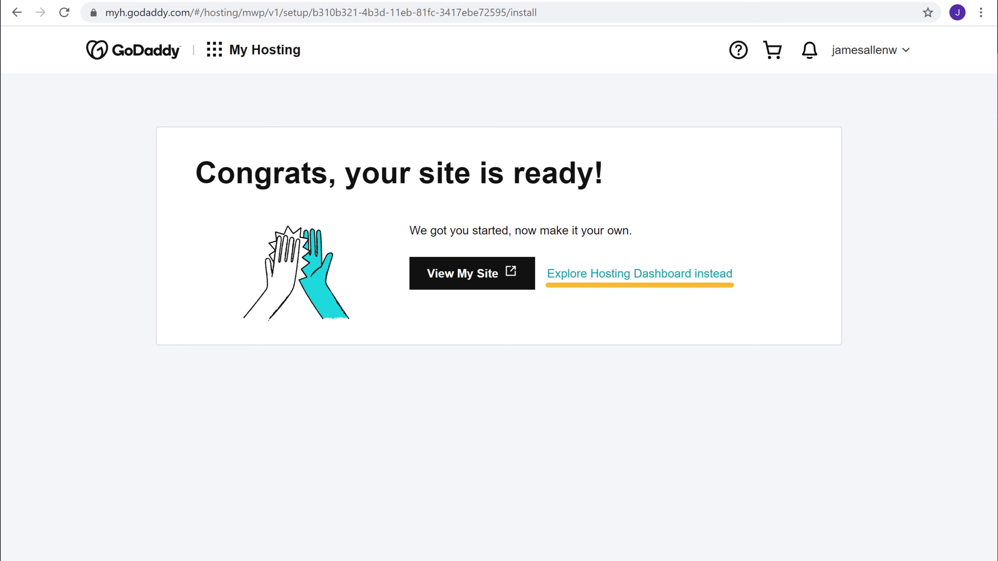
Attach courserazor.com to the site from the hosting dashboard's custom domain setup.
click(651, 286)
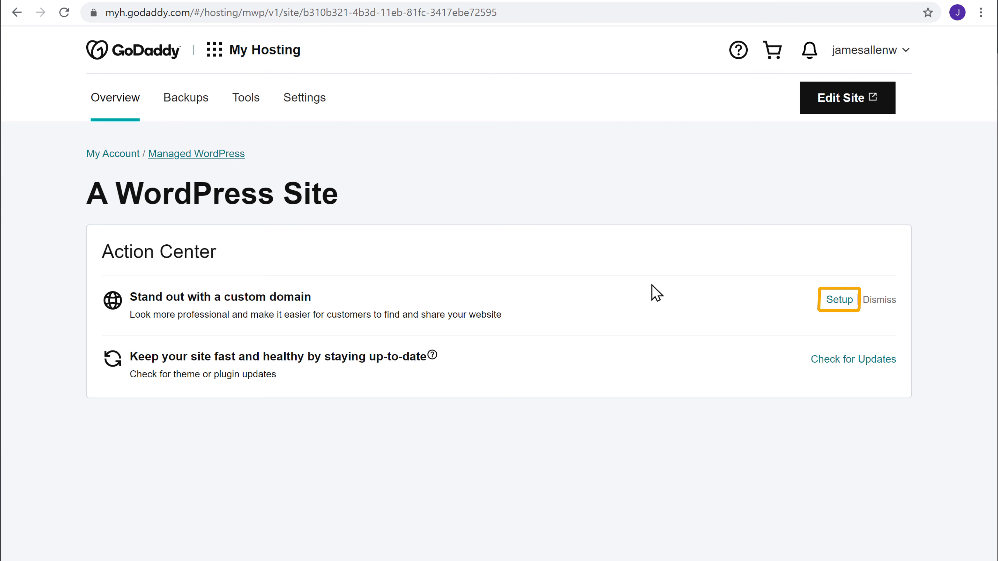
click(840, 305)
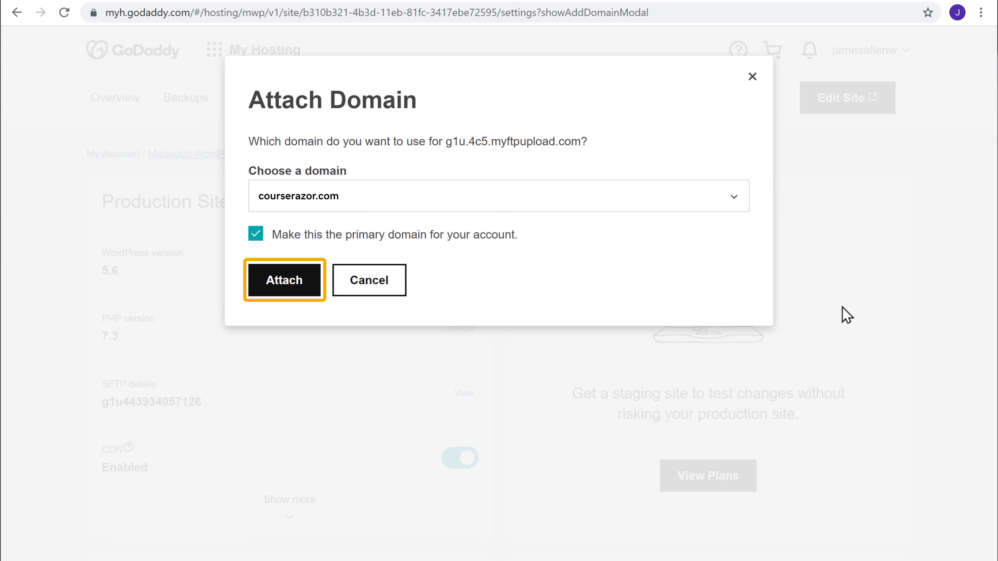
click(279, 294)
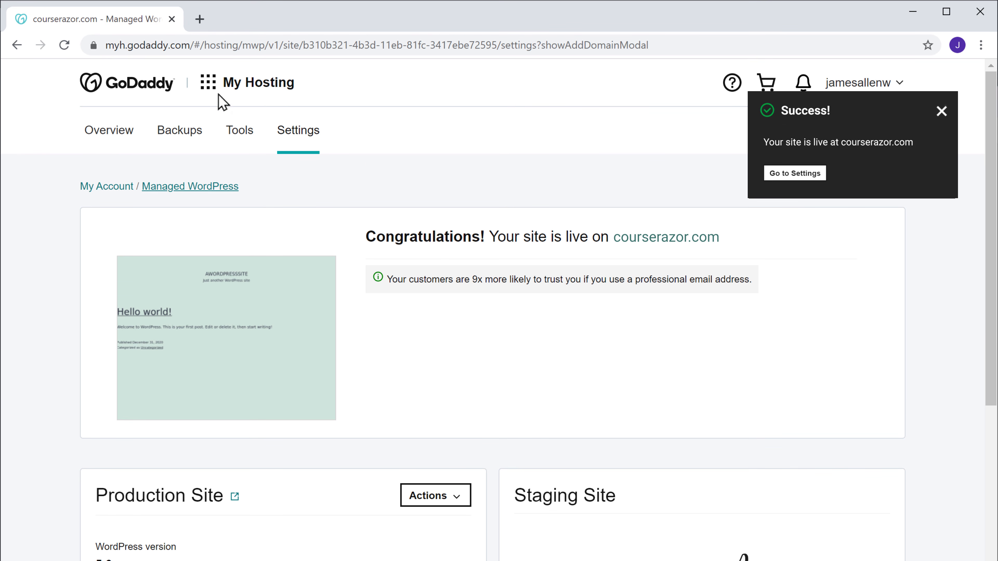
Load courserazor.com in a new Chrome tab to see the live Hello World site.
click(199, 20)
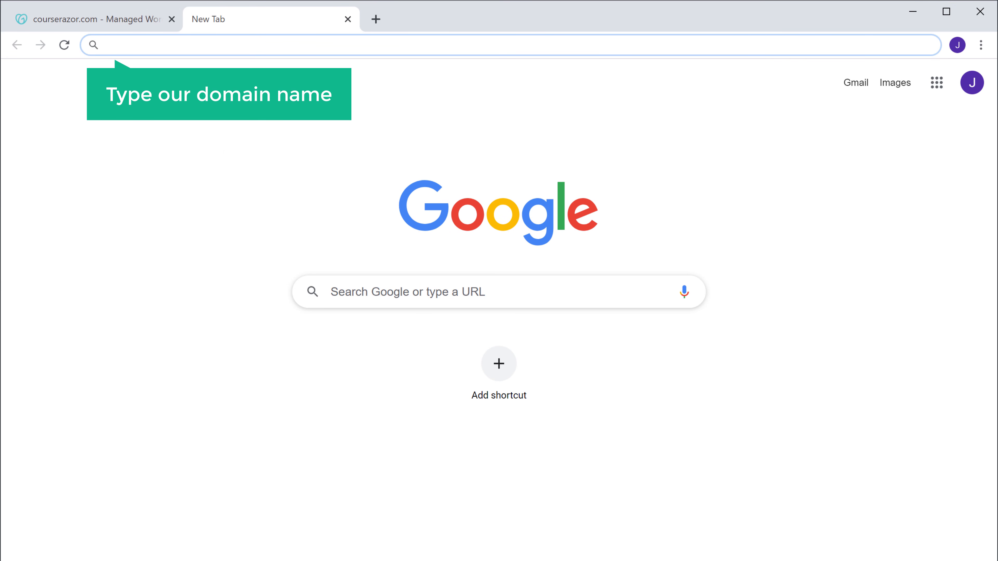
text(courserazor)
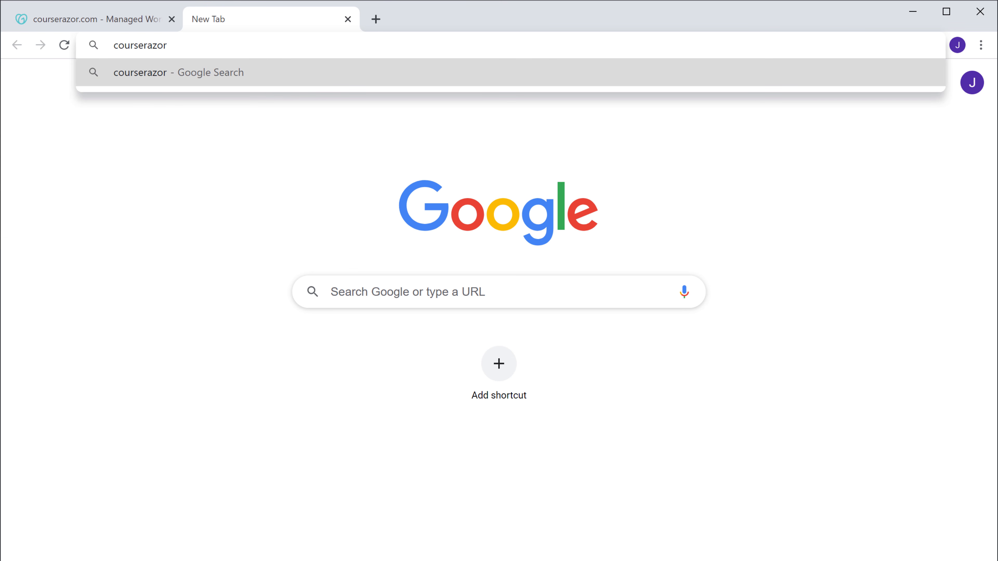
text(.com)
key(Return)
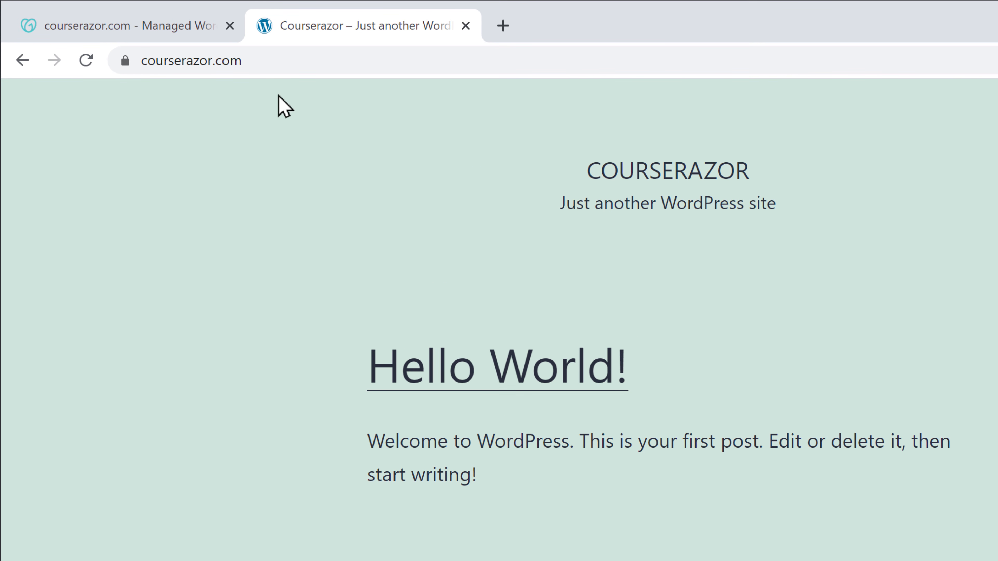
click(323, 61)
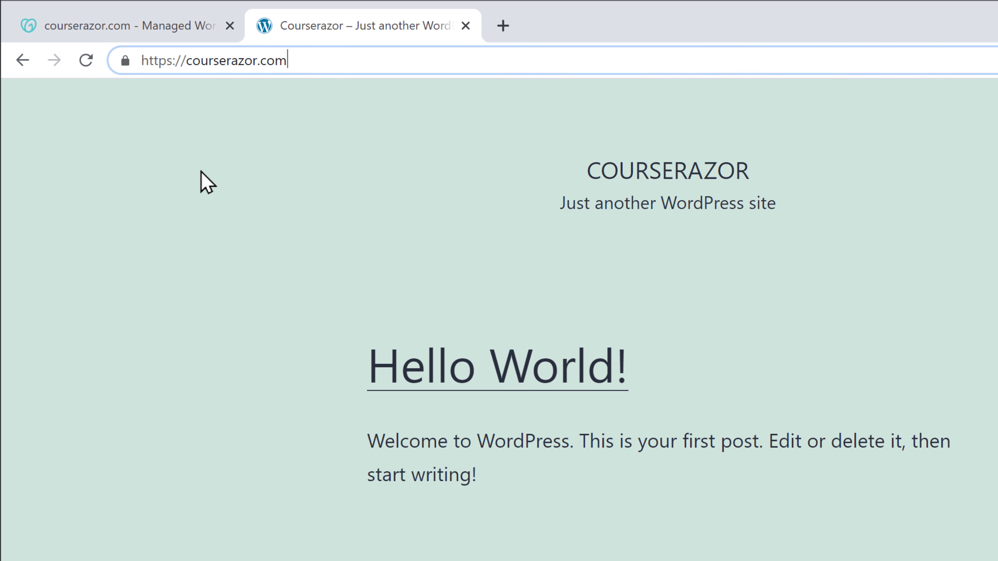
Go to courserazor.com/login and sign in with the WordPress username and password.
text(/login)
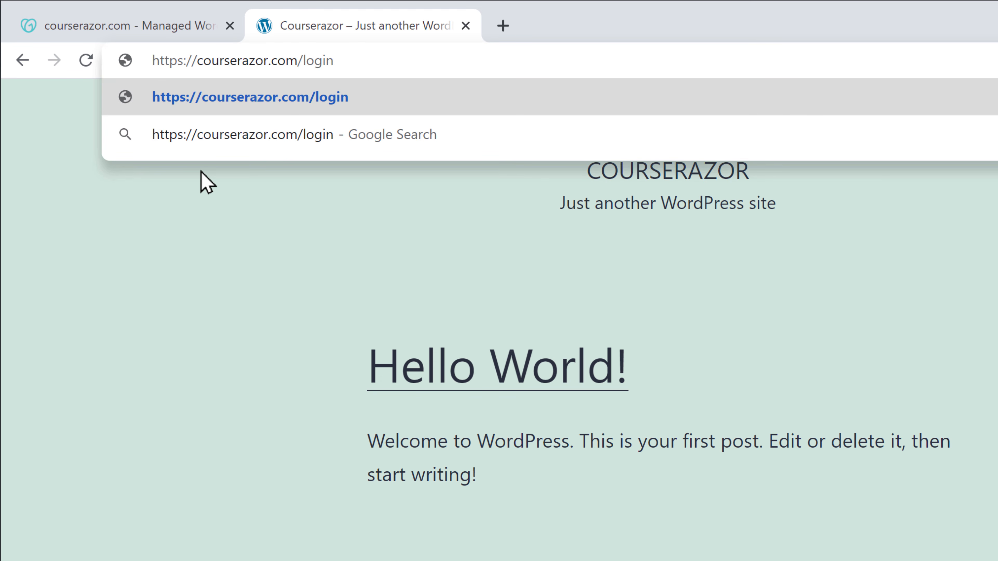
key(Return)
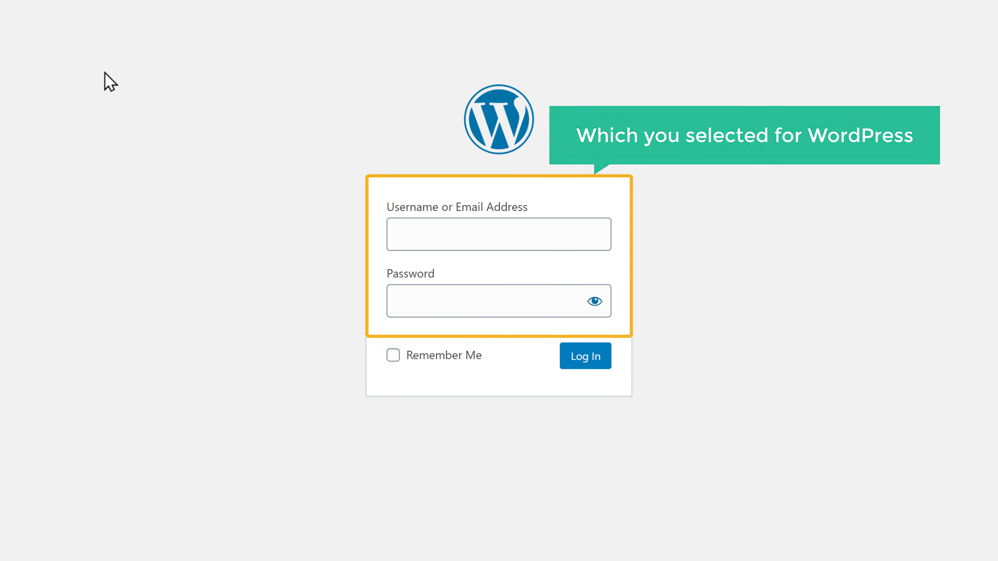
click(418, 234)
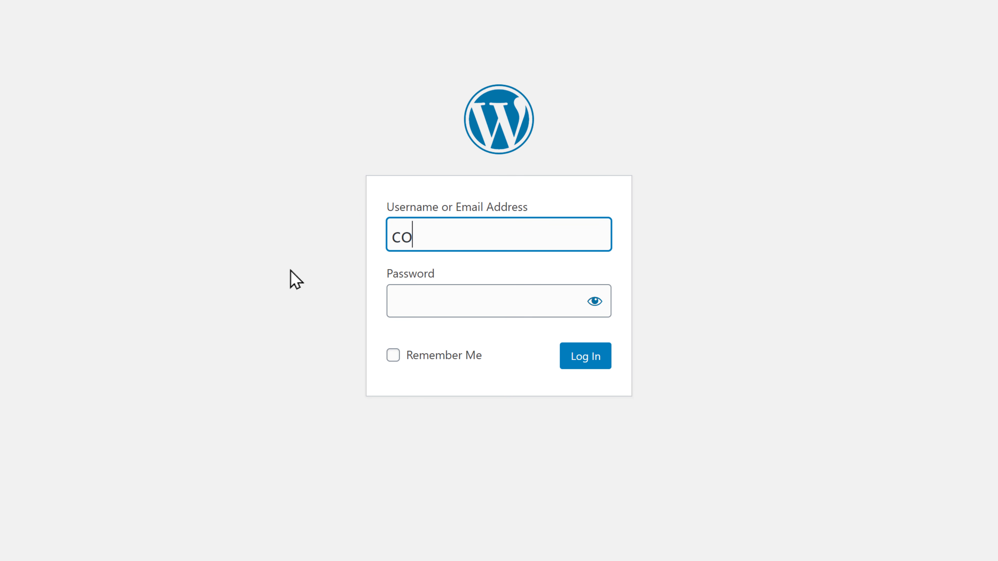
key(Tab)
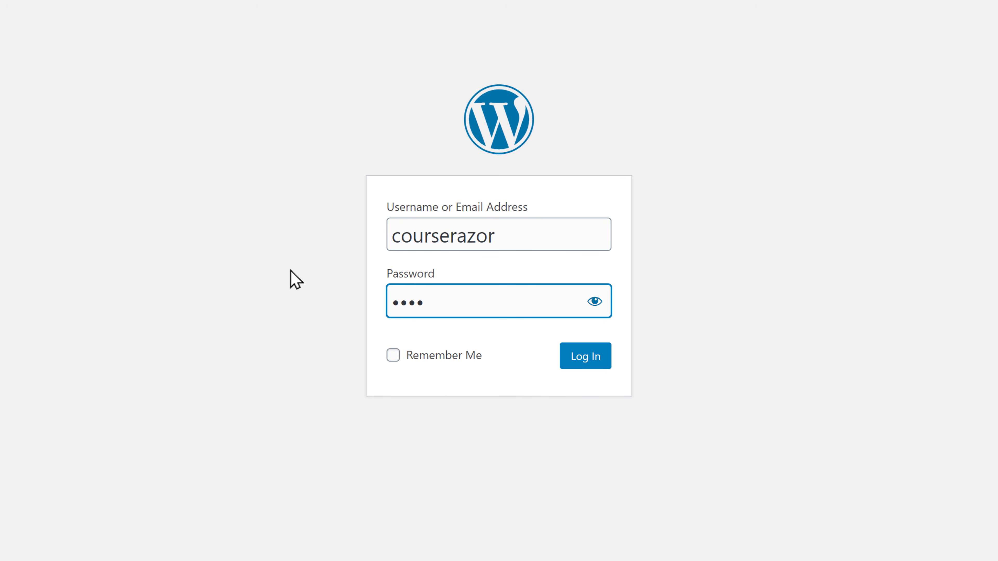
key(Return)
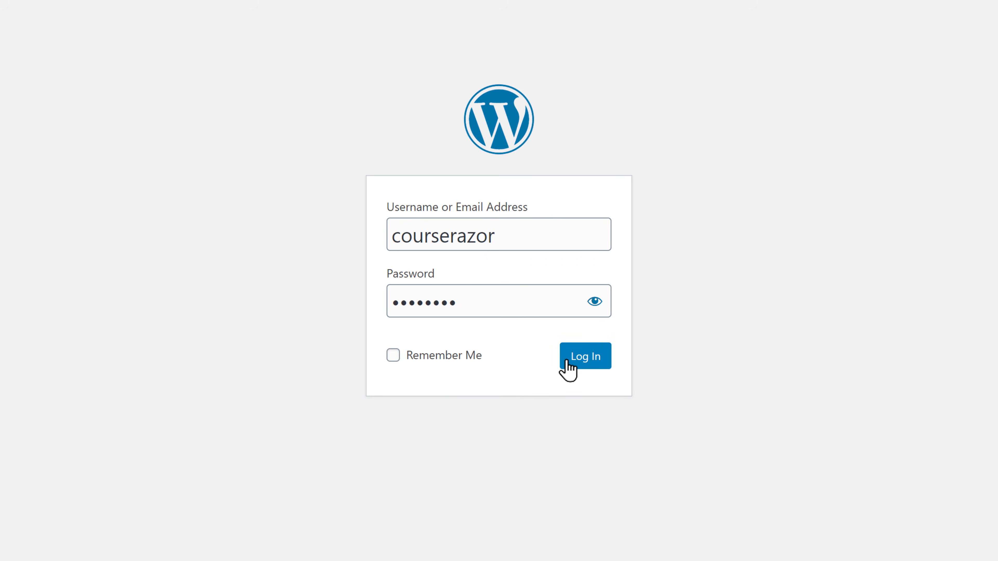
click(585, 369)
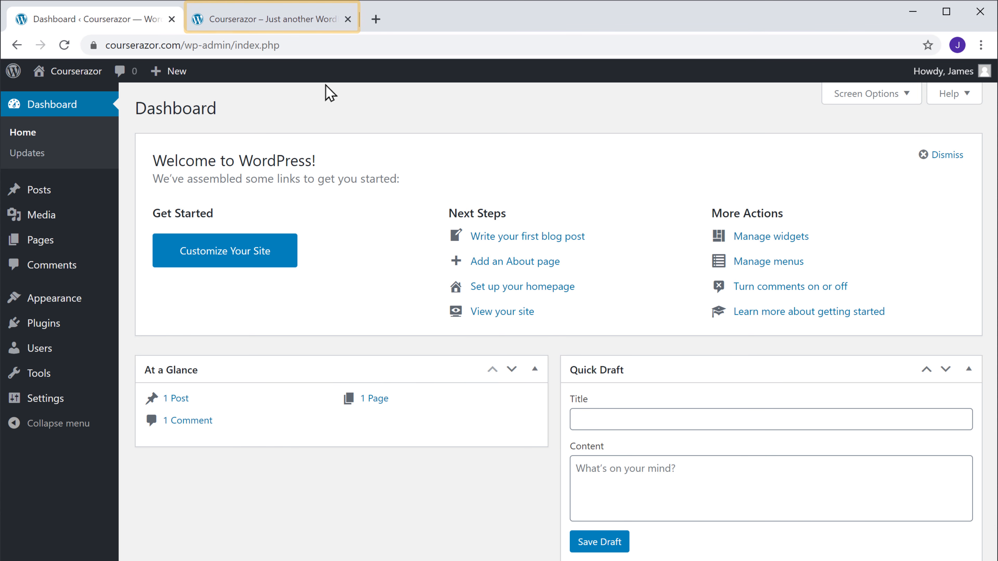
Switch to the second browser tab to view the site's front page.
click(282, 31)
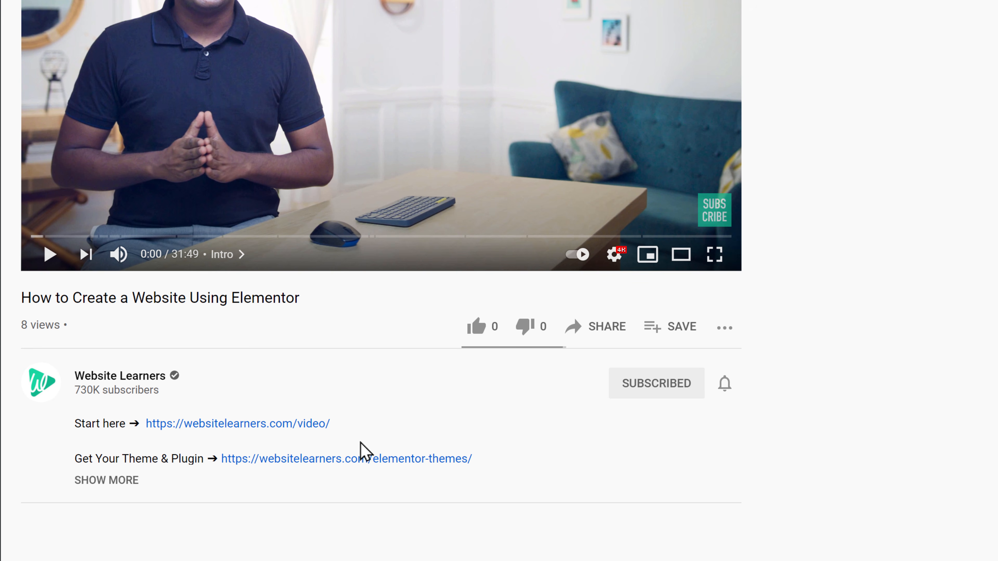
From the Website Learners Free Elementor Themes page, download the Astra theme as astra.zip.
click(340, 467)
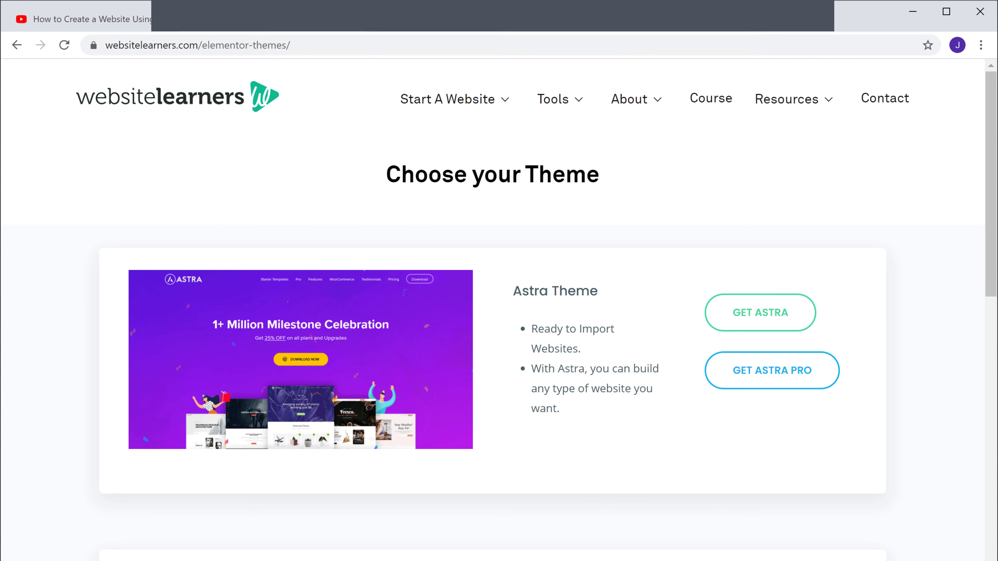
scroll(499, 311, down, 4)
scroll(499, 310, down, 20)
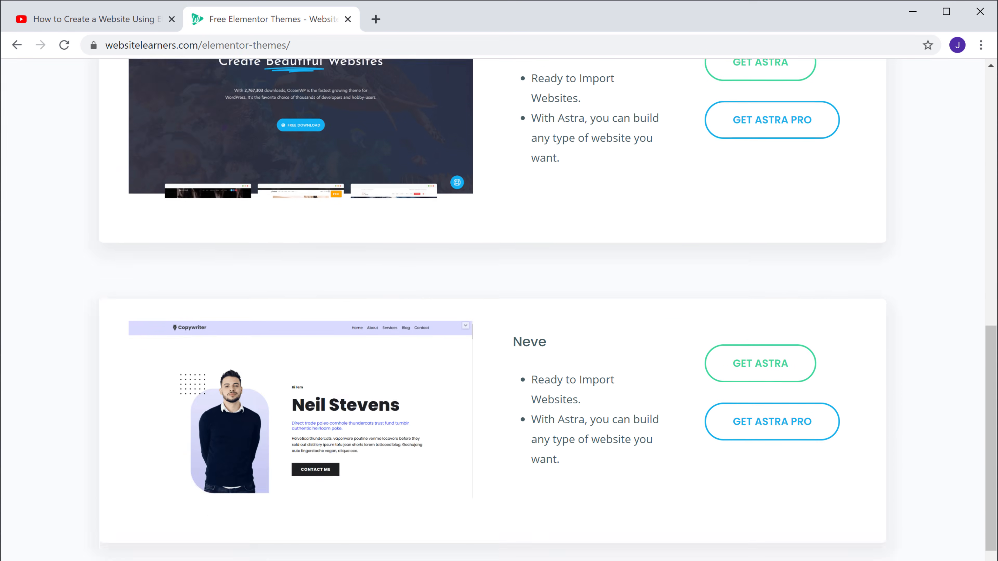
scroll(499, 311, up, 20)
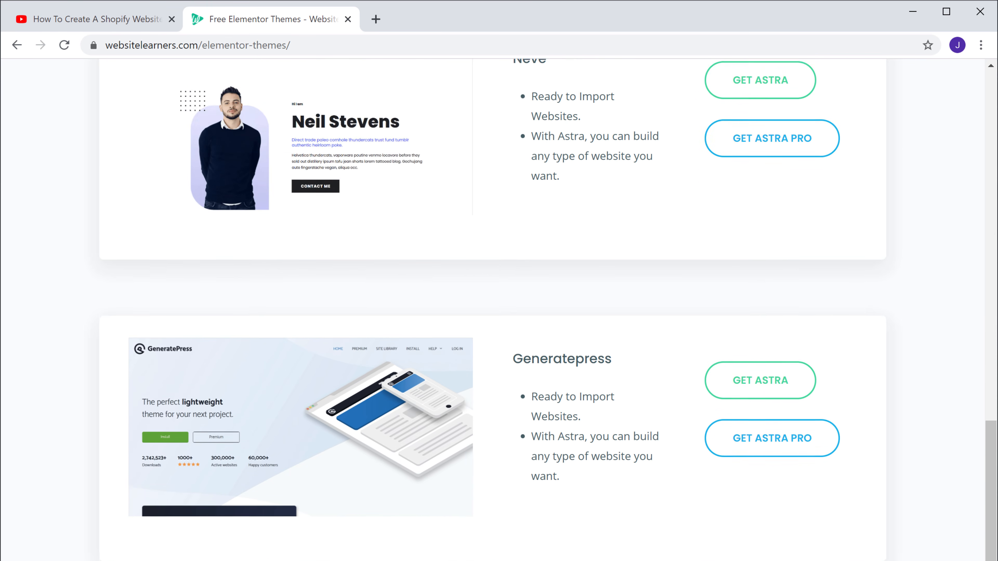
scroll(499, 310, up, 14)
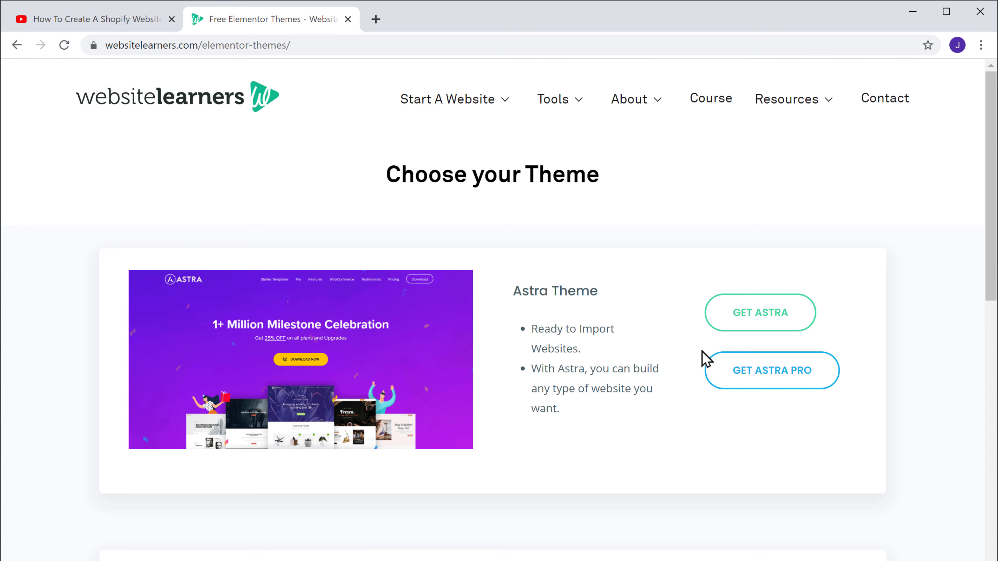
click(760, 323)
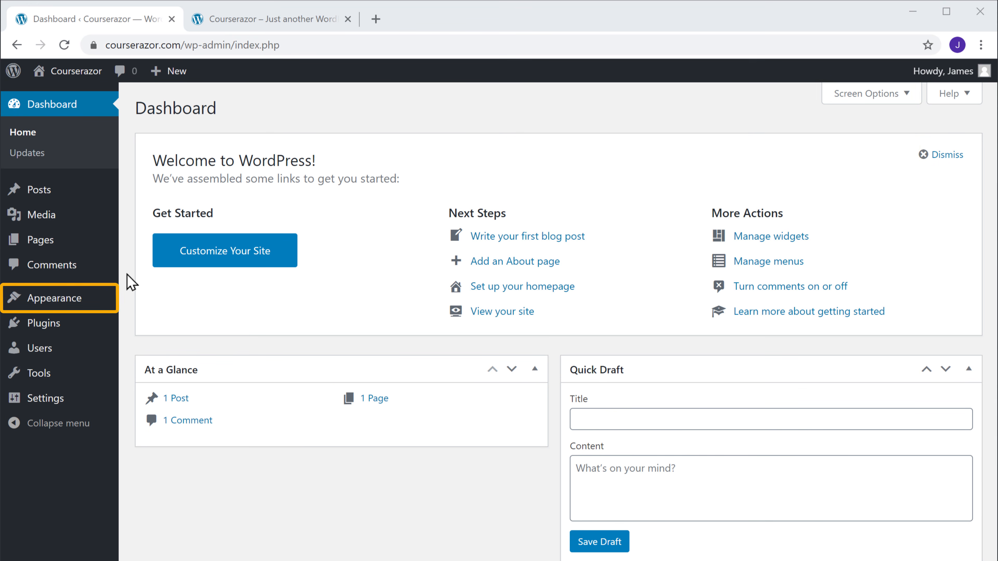
Upload astra.zip through Appearance > Themes > Add New, install it, and activate Astra.
mouse_move(55, 315)
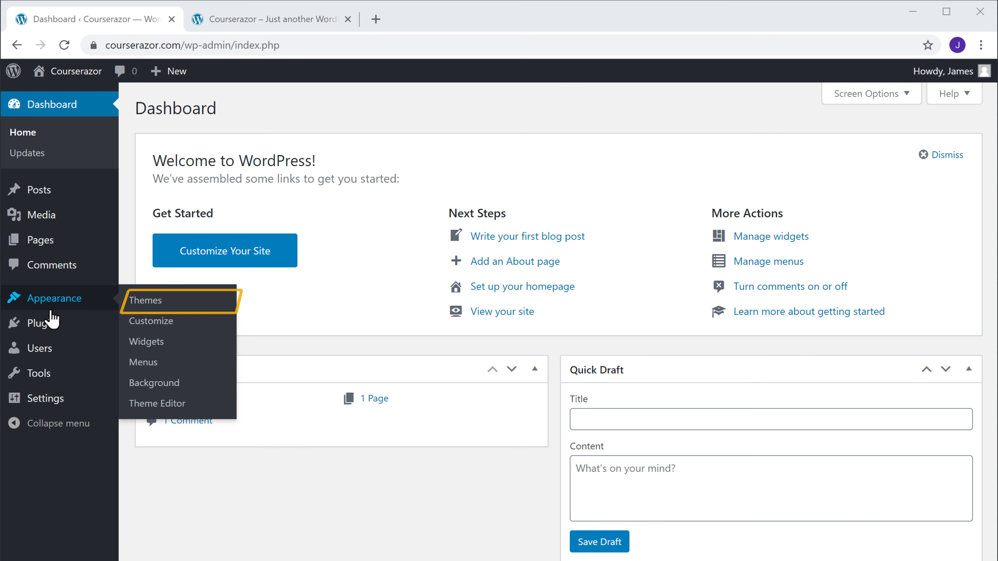
click(144, 310)
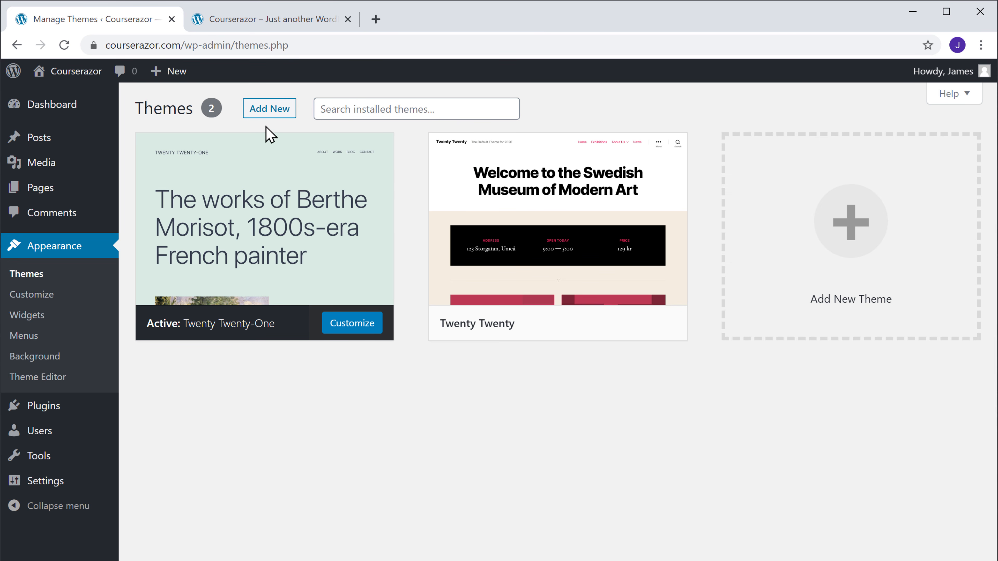
click(271, 115)
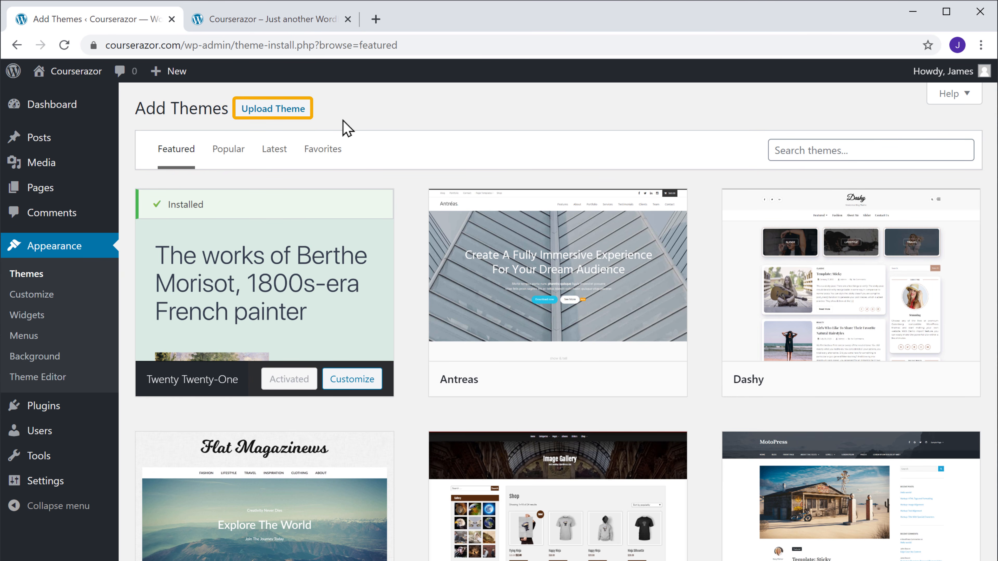
click(275, 115)
key(alt+Tab)
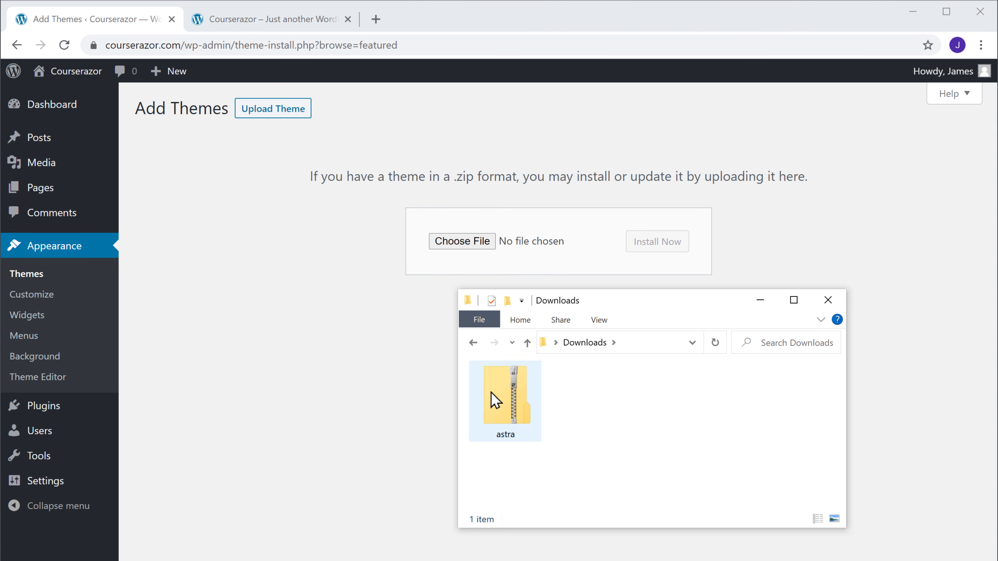
click(522, 432)
drag(526, 438, 598, 257)
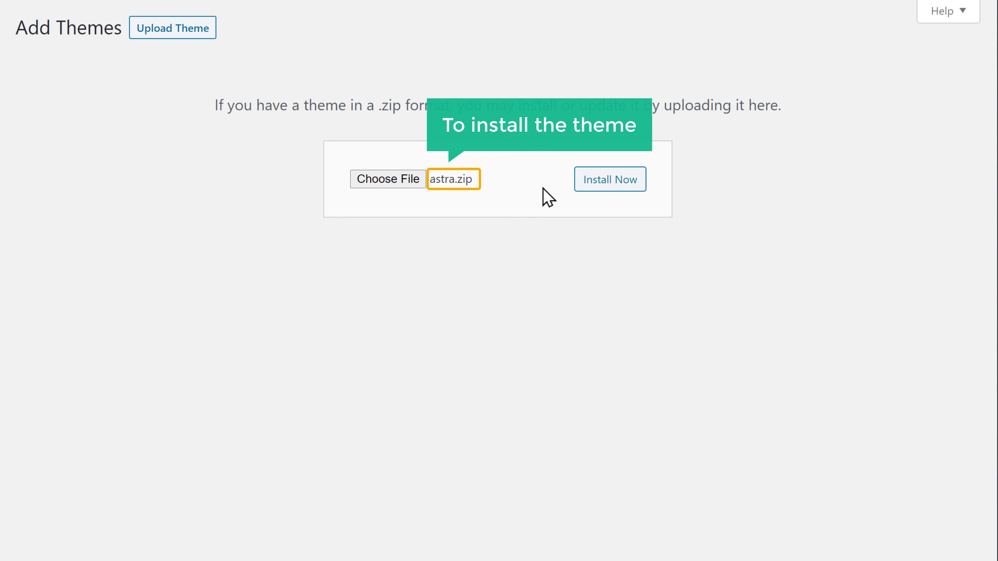
click(616, 193)
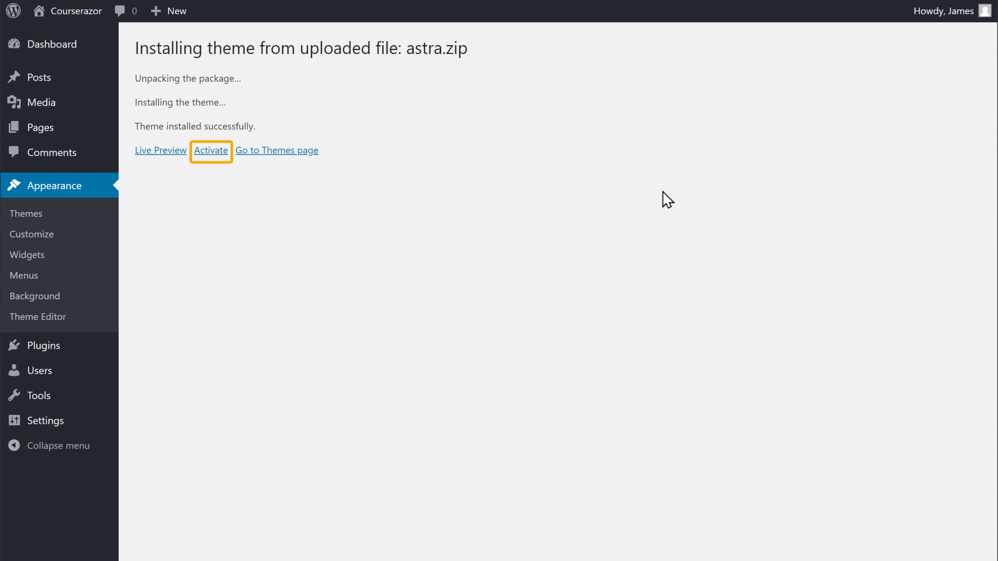
click(210, 152)
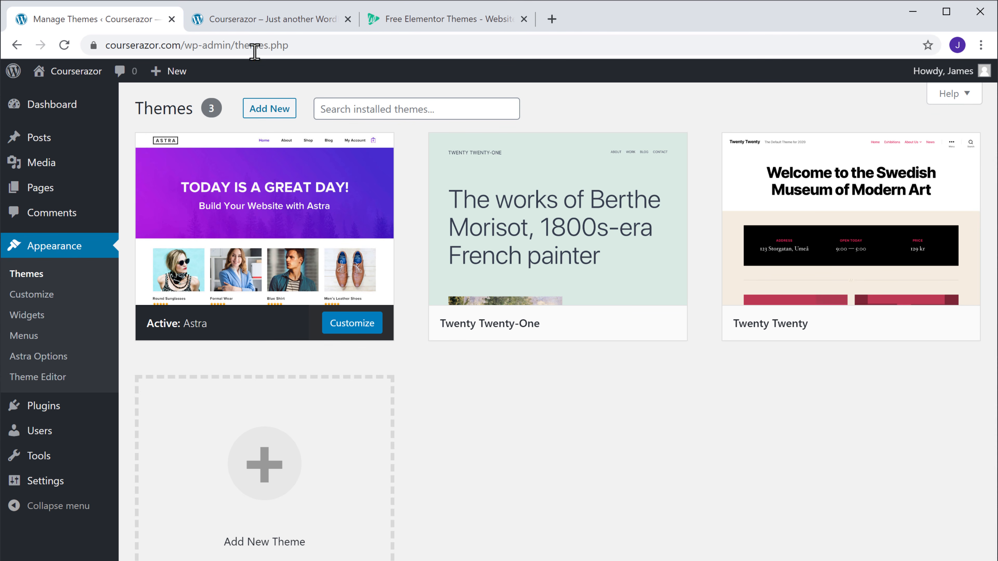
Reload the live Courserazor site to see the Astra design, then return to the Free Elementor Themes page.
click(263, 24)
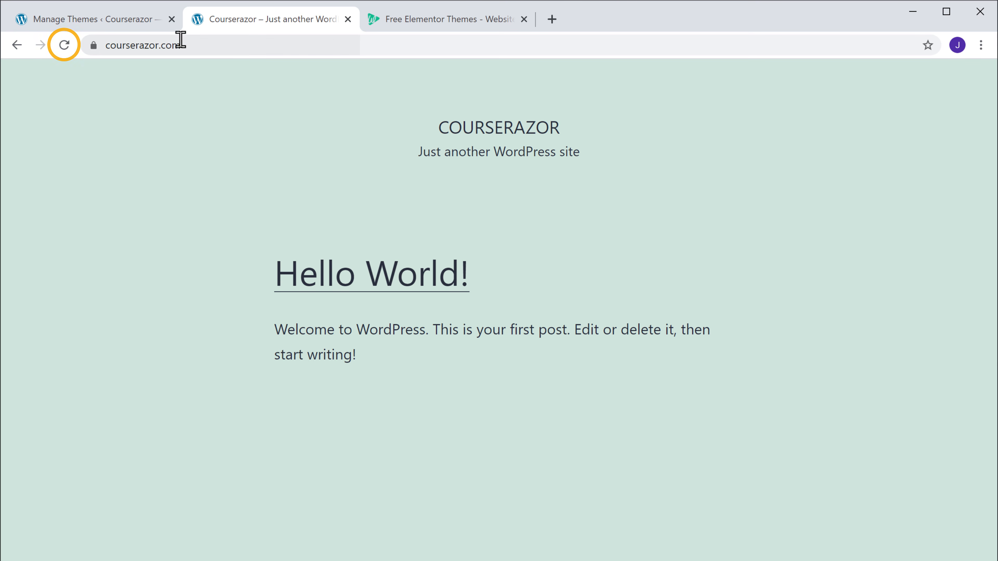
click(66, 45)
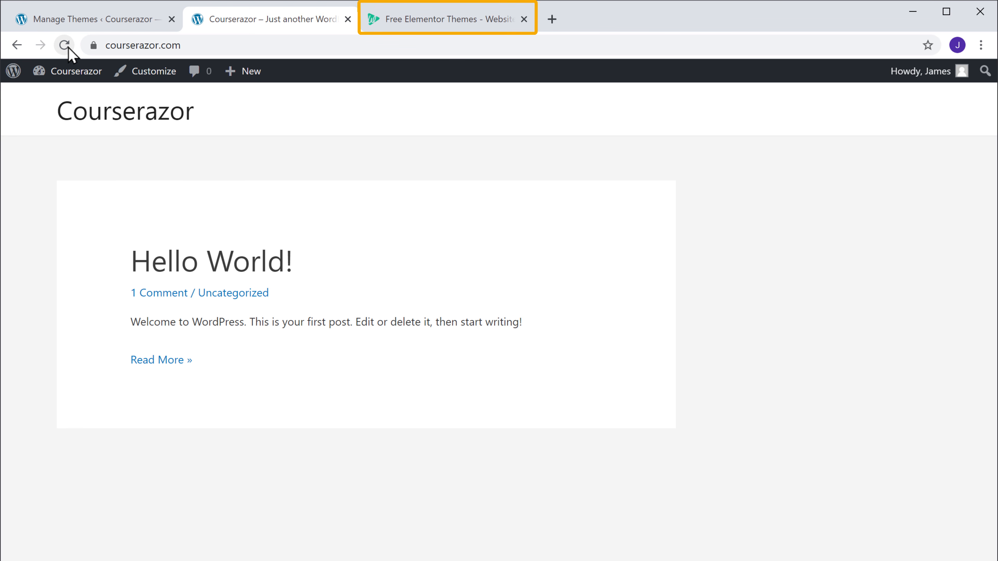
click(449, 23)
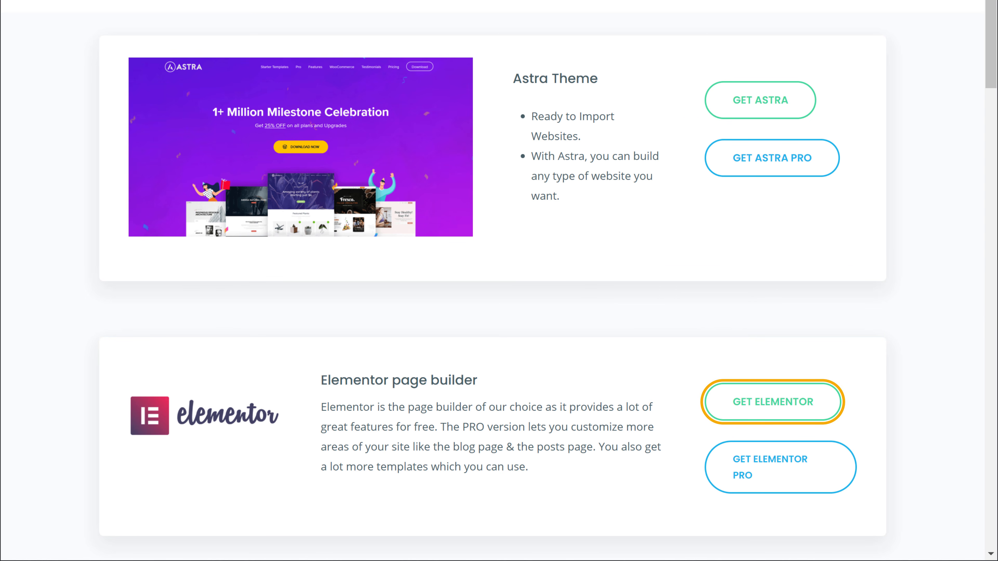
Finish downloading elementor.3.0.16.zip and return to the Courserazor WordPress Themes page.
click(773, 415)
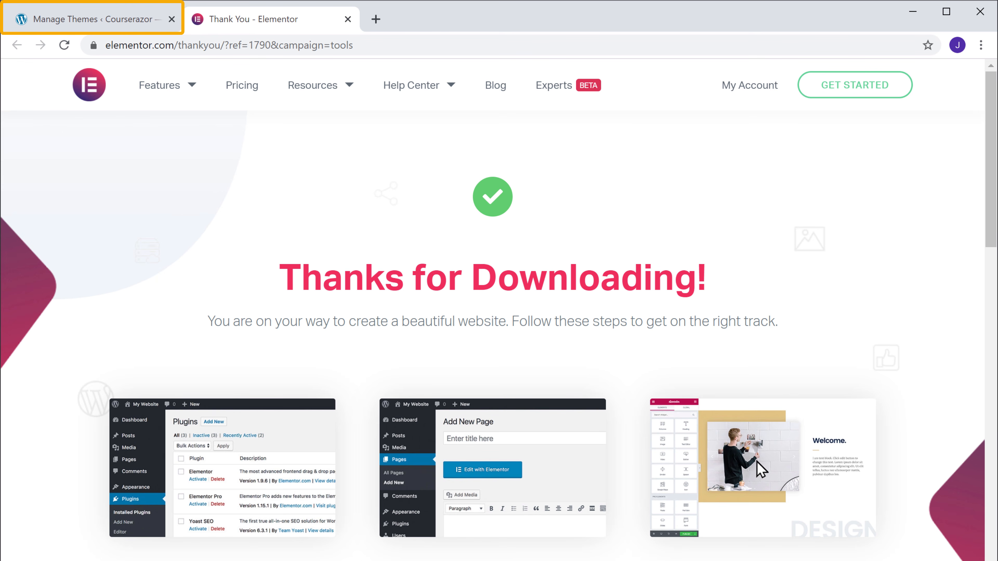
click(87, 28)
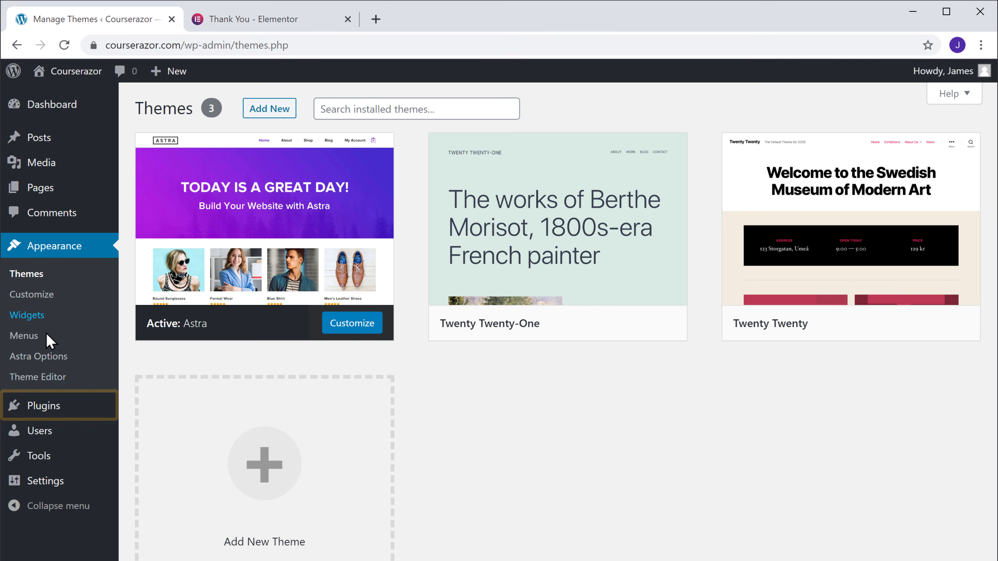
Upload elementor.3.0.16.zip through Plugins > Add New, install it, and activate Elementor.
mouse_move(39, 416)
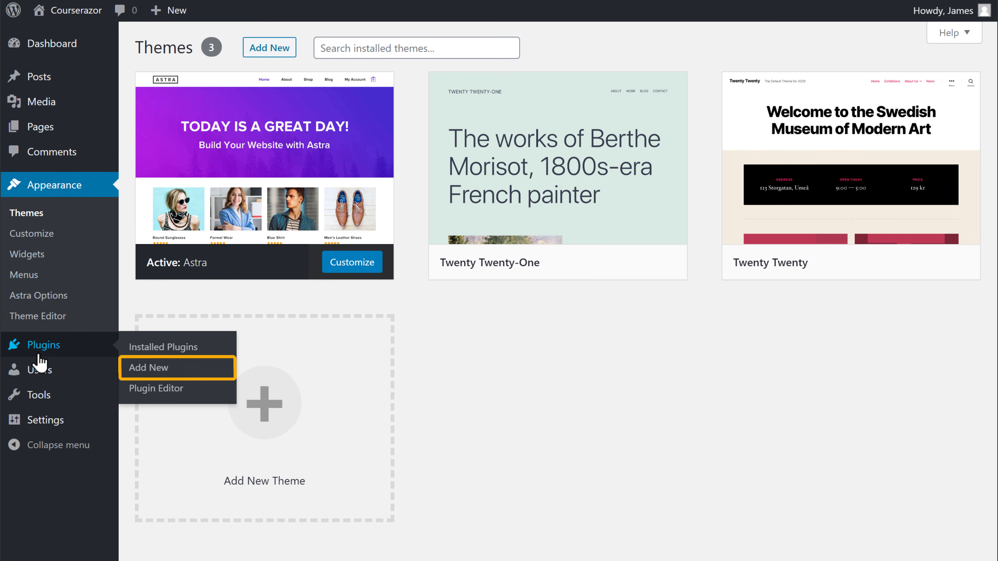
click(148, 372)
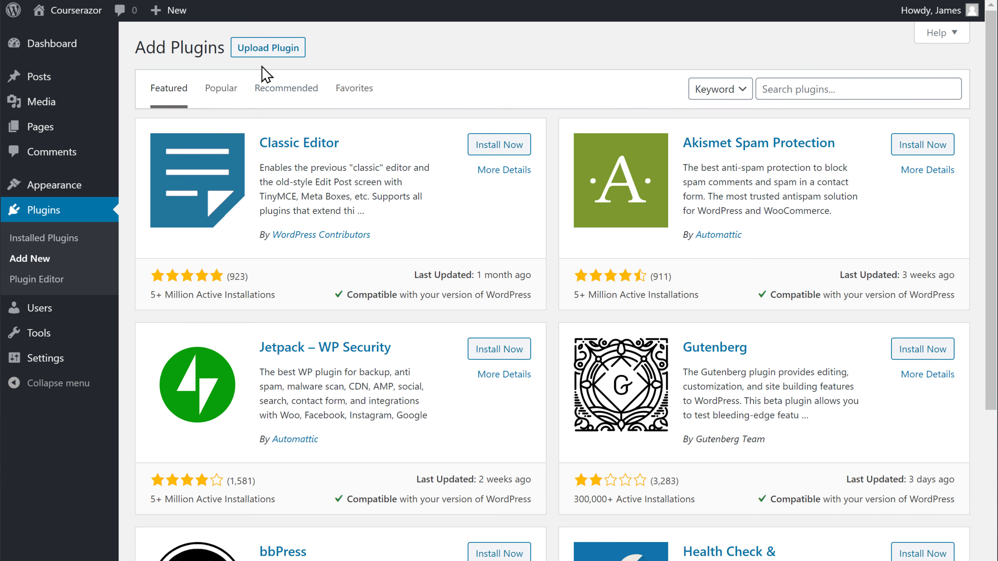
click(266, 57)
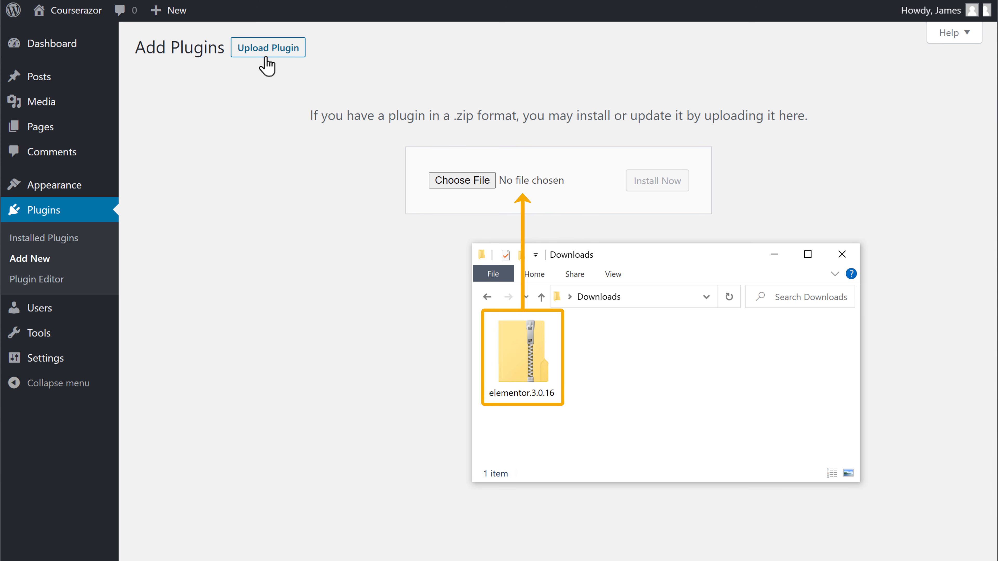
click(518, 397)
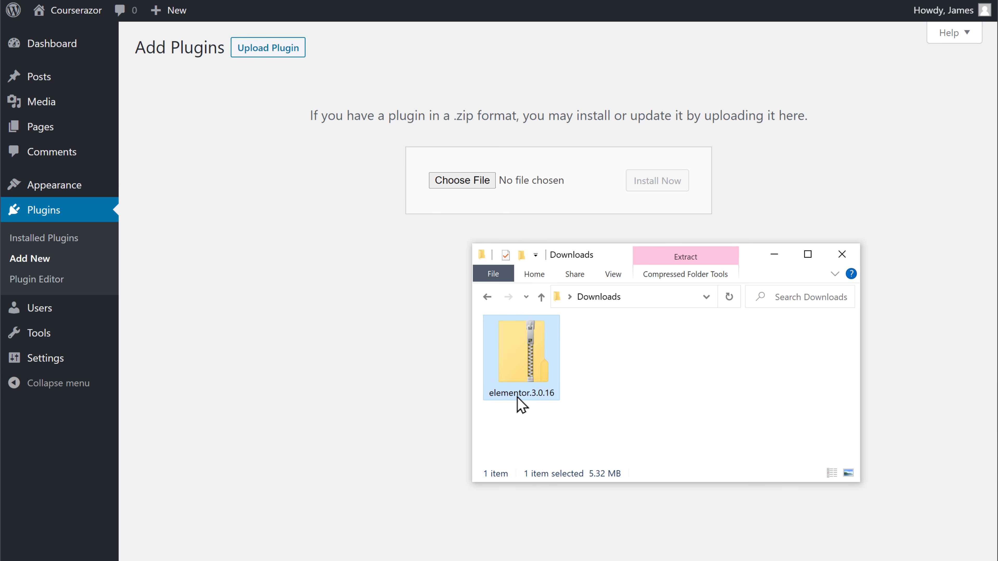
drag(518, 398, 586, 196)
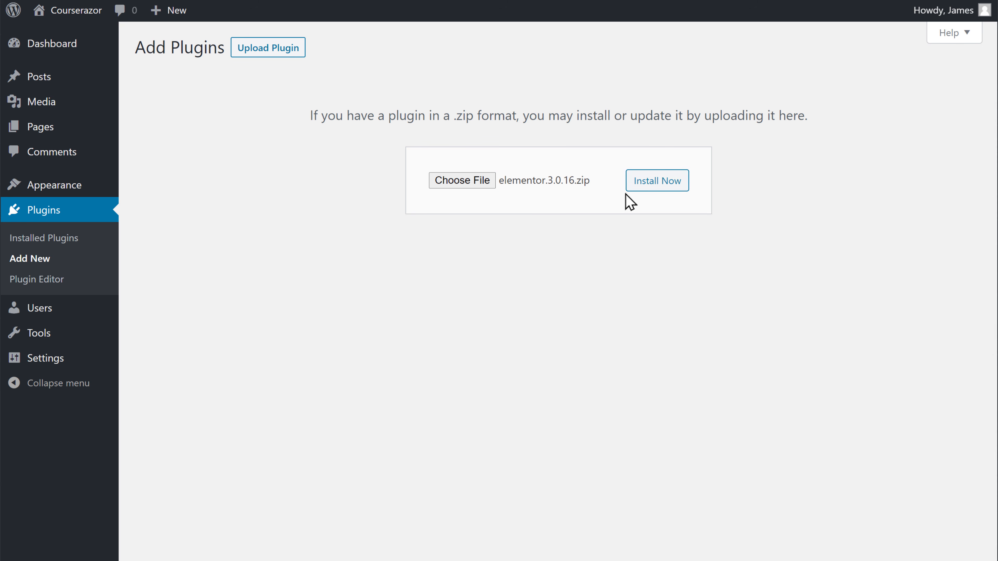
click(659, 190)
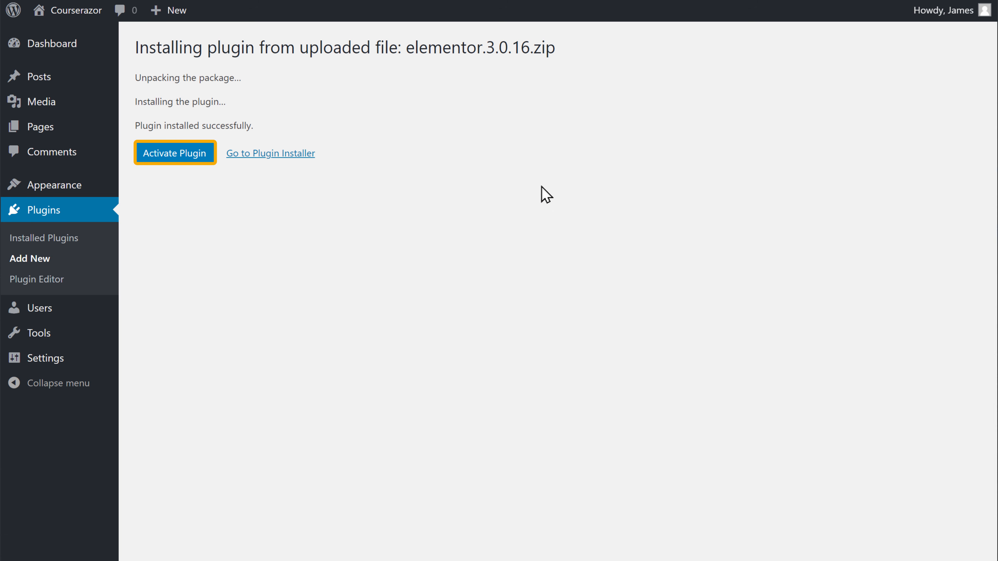
click(174, 160)
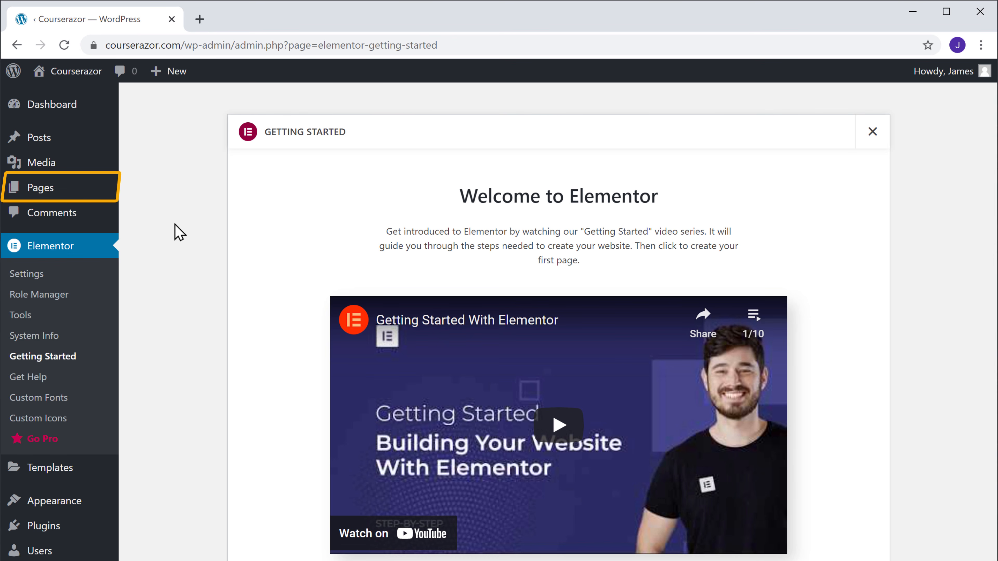
Add a new page titled Home and open it in the Elementor editor.
mouse_move(39, 199)
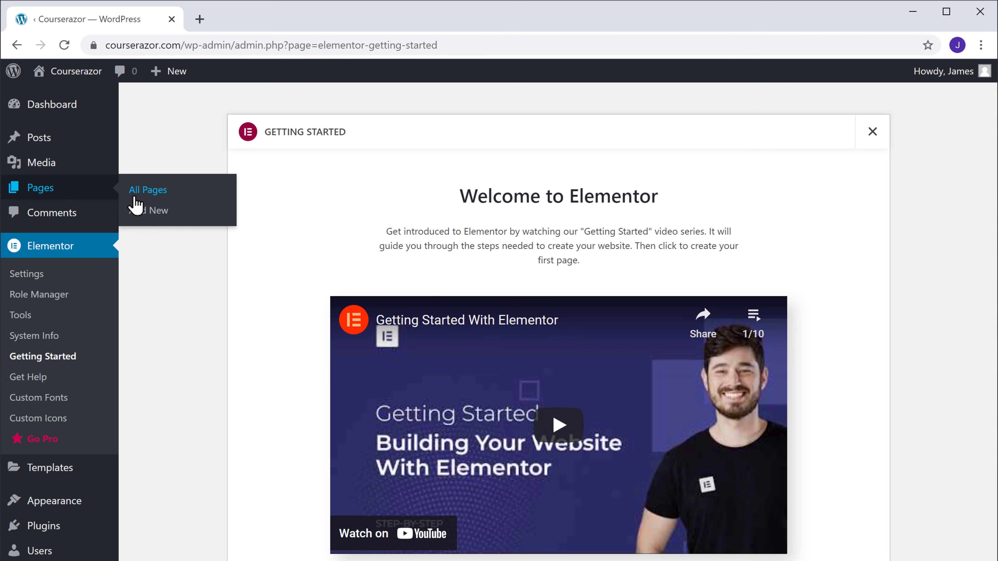
click(149, 216)
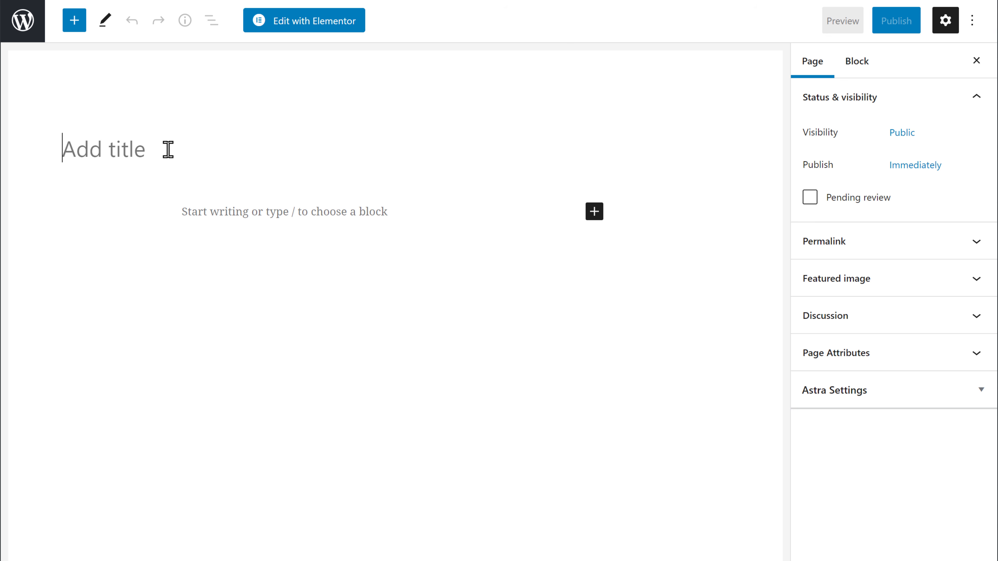
text(Home)
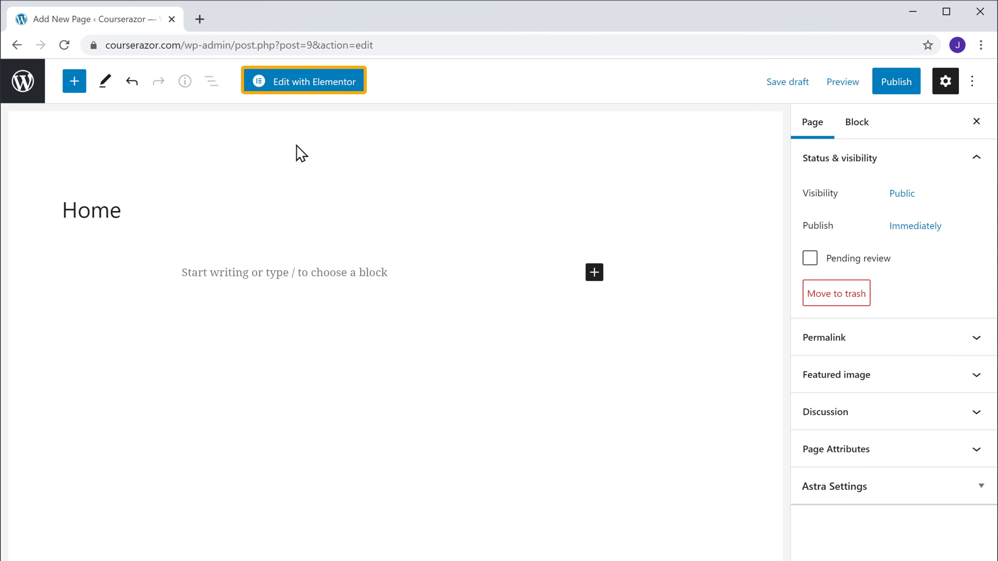
click(304, 94)
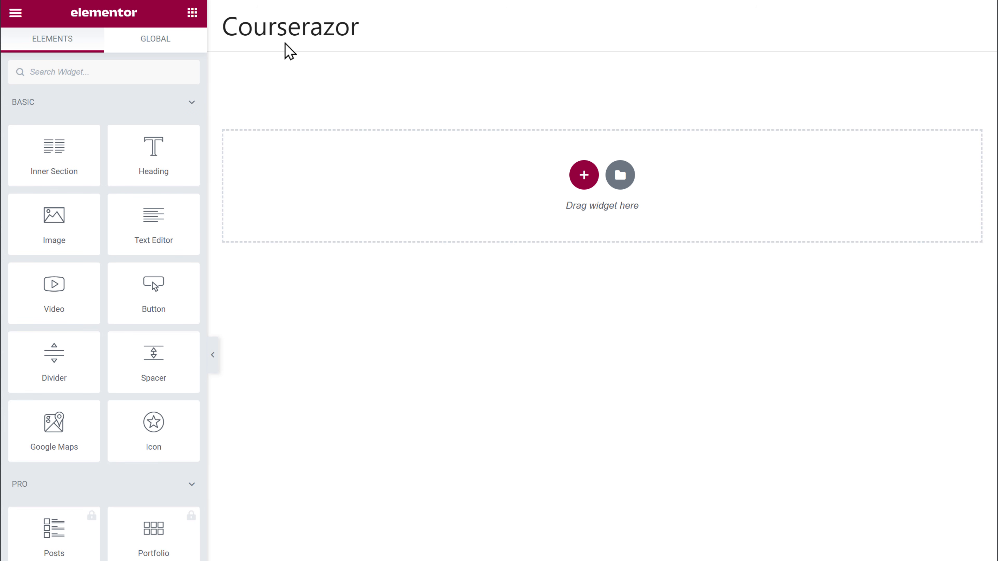
drag(151, 180, 362, 202)
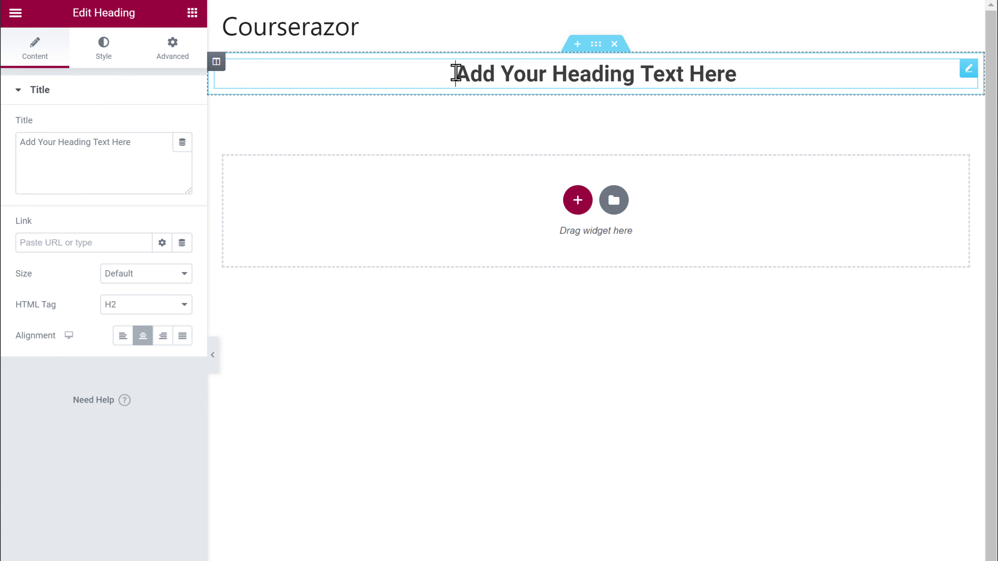
drag(461, 74, 746, 77)
key(BackSpace)
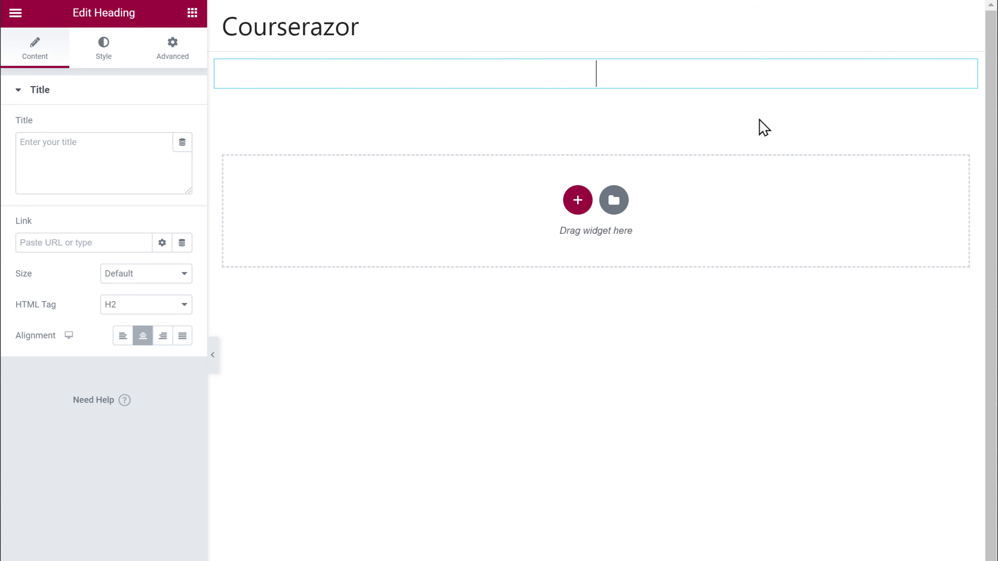
text(How to Make a Website)
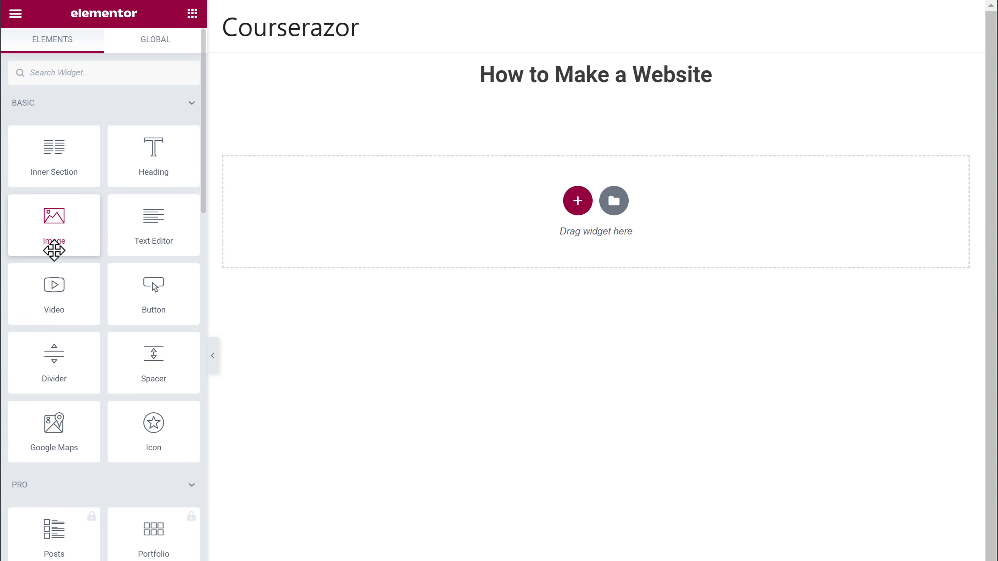
drag(55, 251, 393, 223)
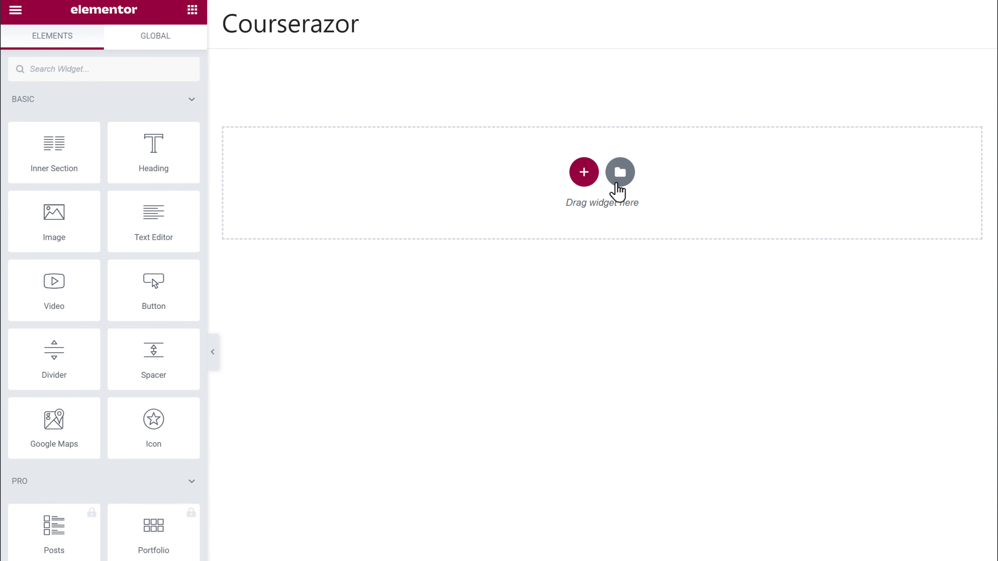
Browse the Elementor template library and preview the full Homepage – Study page template.
click(621, 182)
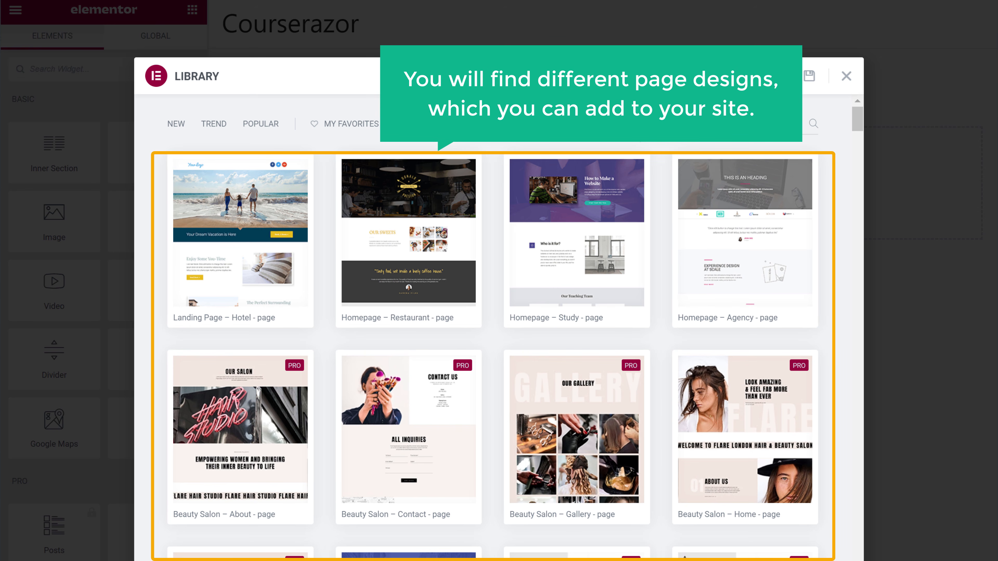
scroll(639, 132, down, 5)
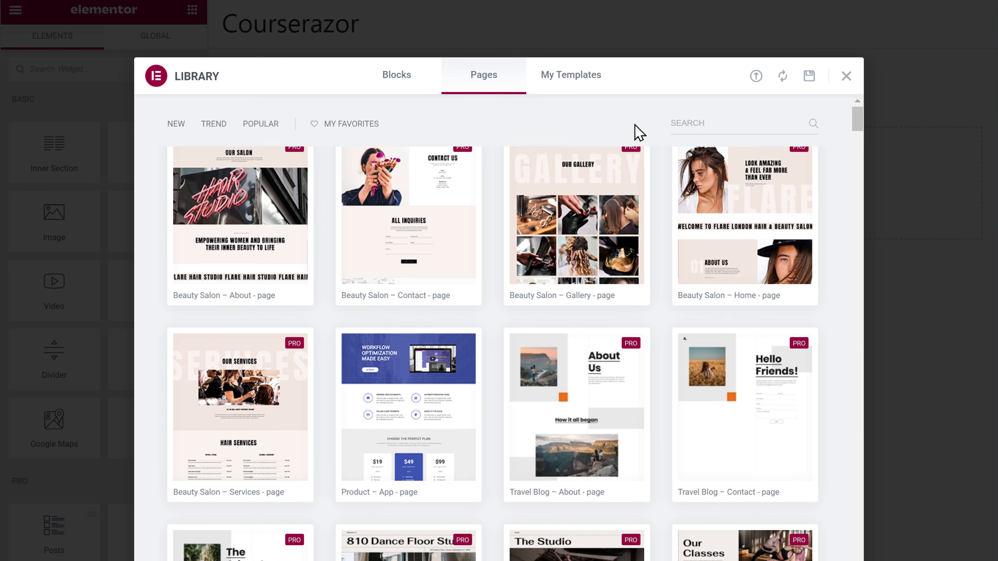
scroll(638, 133, up, 5)
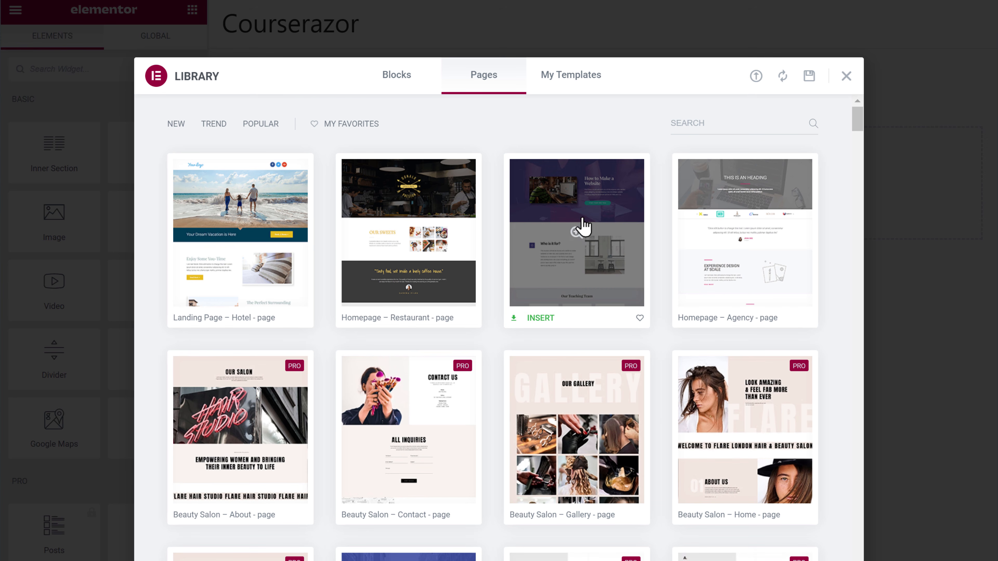
click(576, 236)
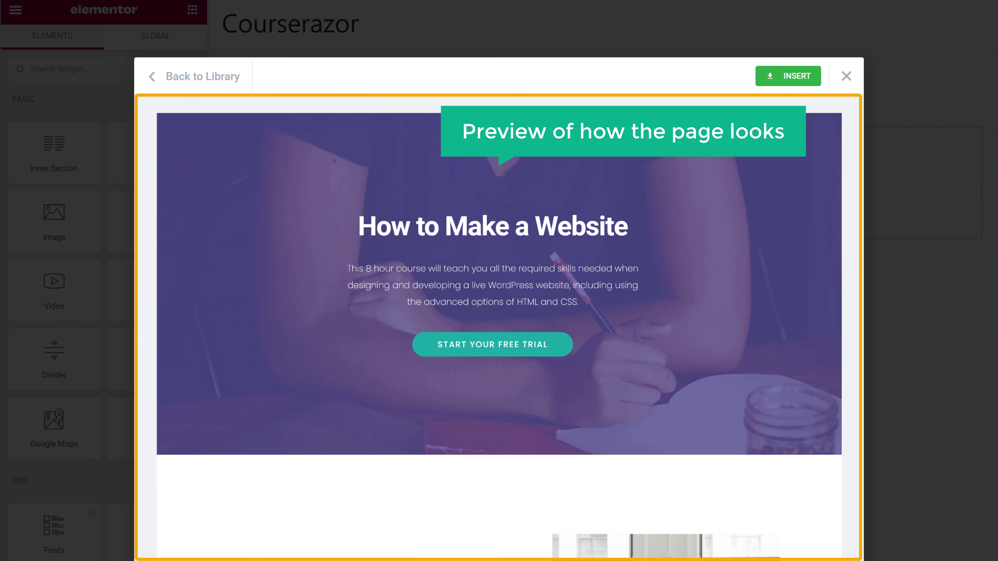
scroll(499, 334, down, 15)
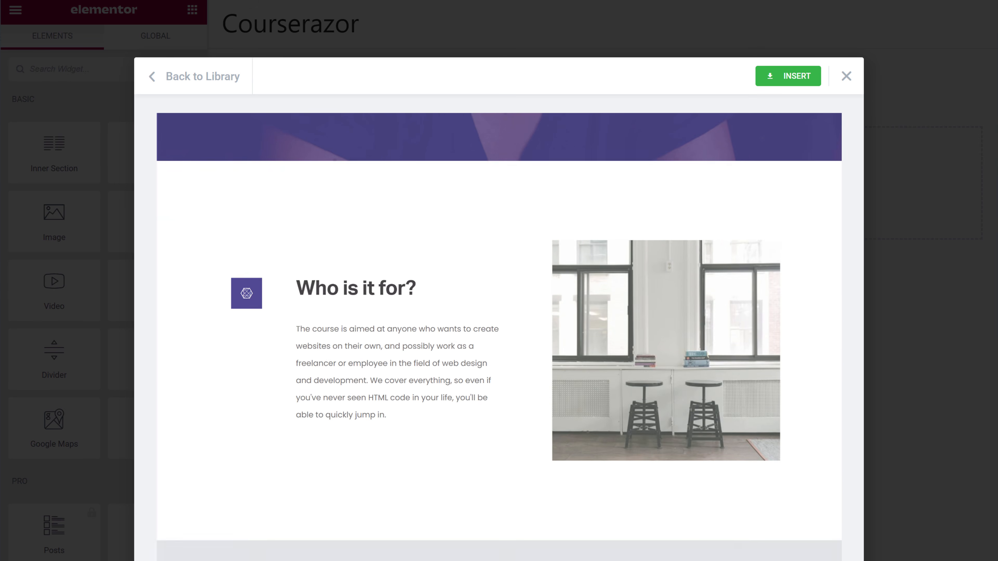
scroll(499, 334, down, 5)
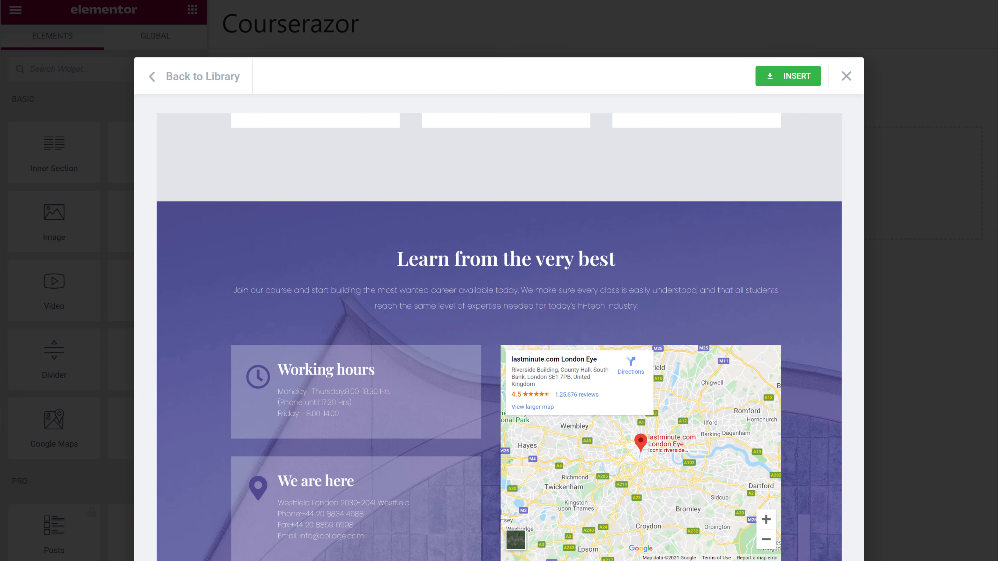
scroll(499, 334, up, 18)
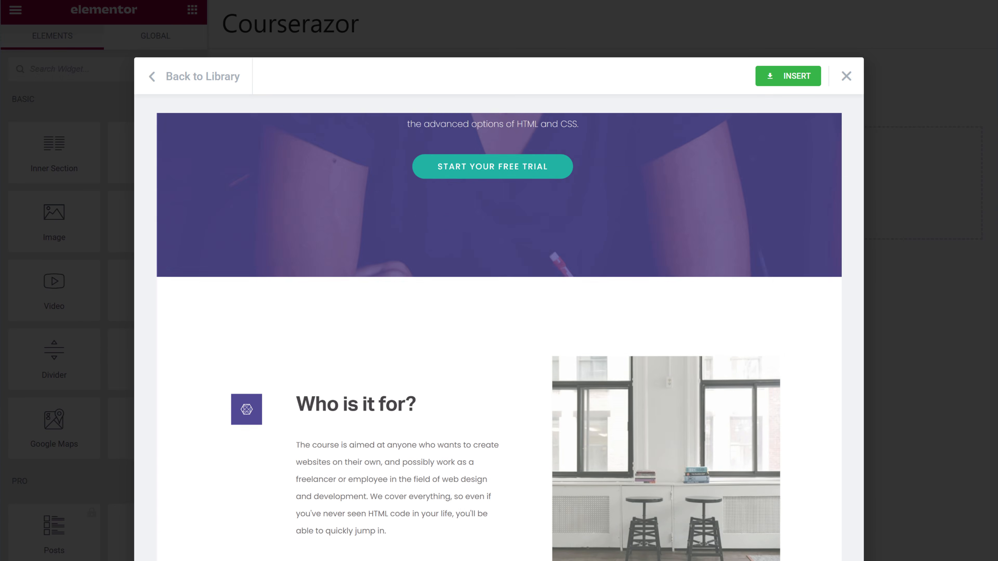
scroll(499, 334, up, 4)
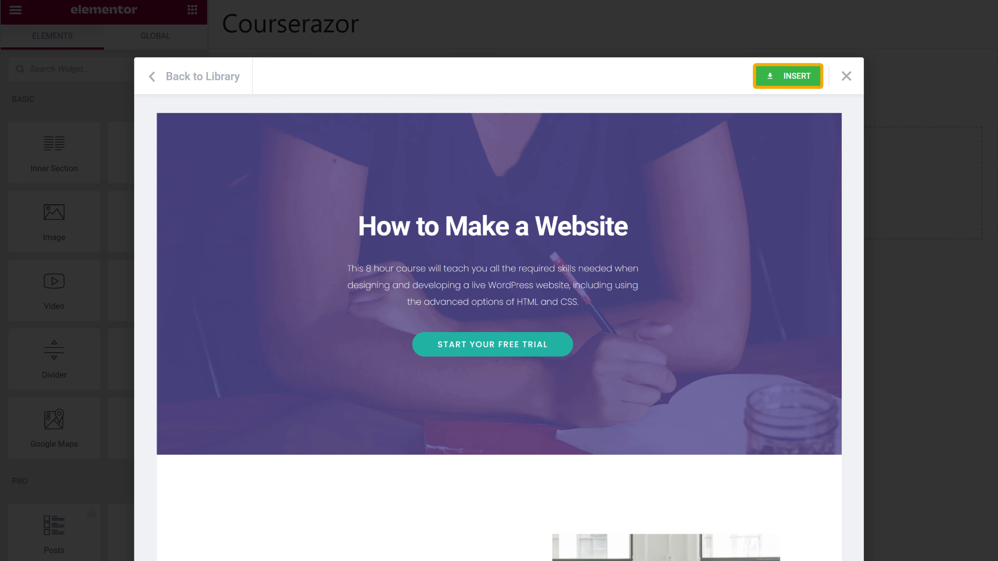
Insert the Homepage – Study template into the Home page and review the inserted sections.
click(789, 83)
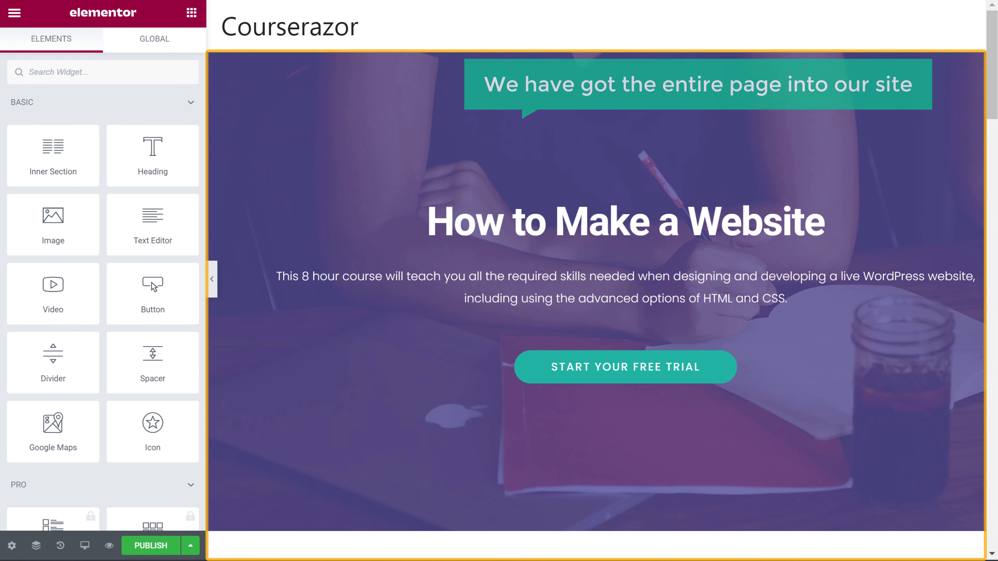
scroll(596, 281, down, 15)
scroll(596, 281, down, 15)
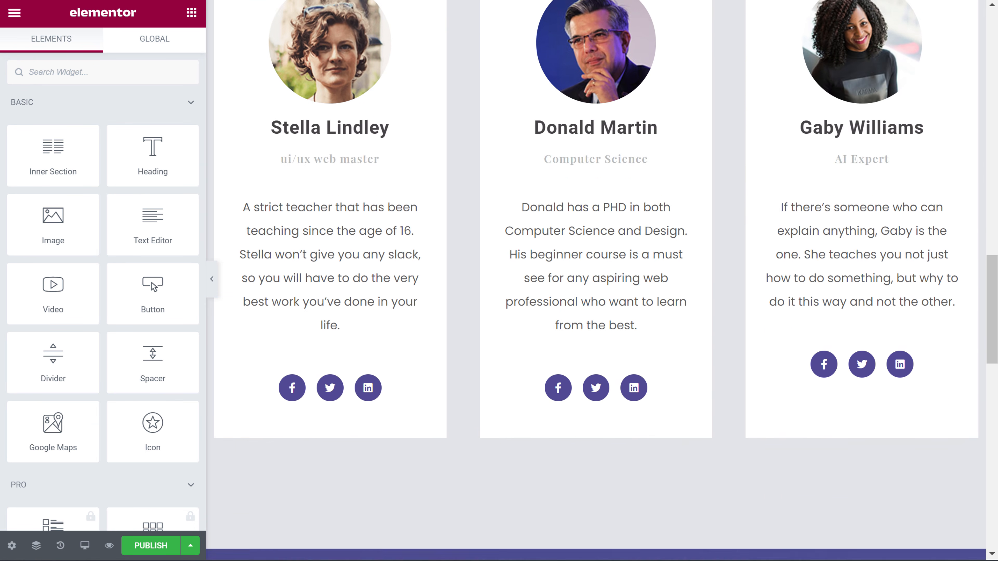
scroll(596, 280, up, 20)
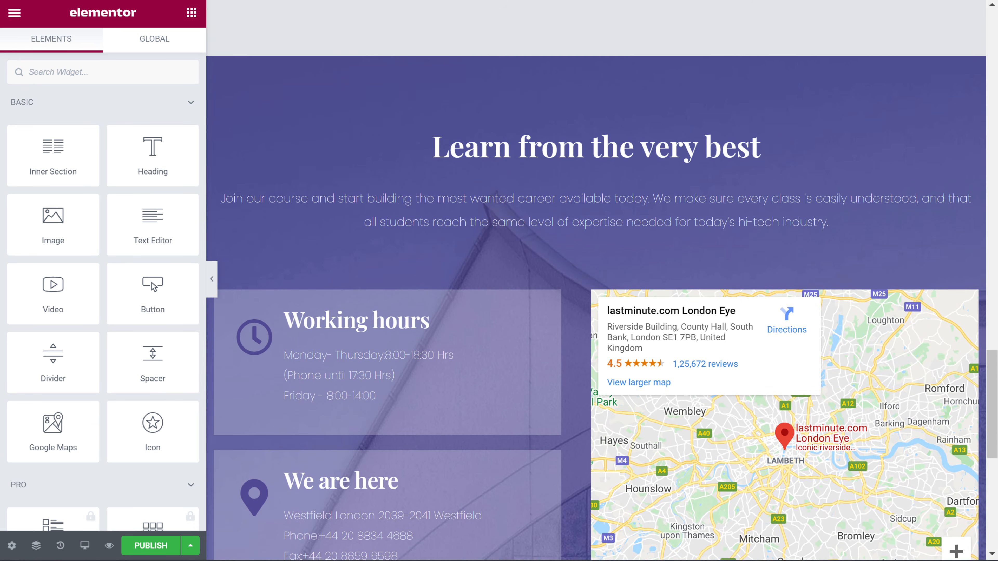
scroll(596, 281, up, 5)
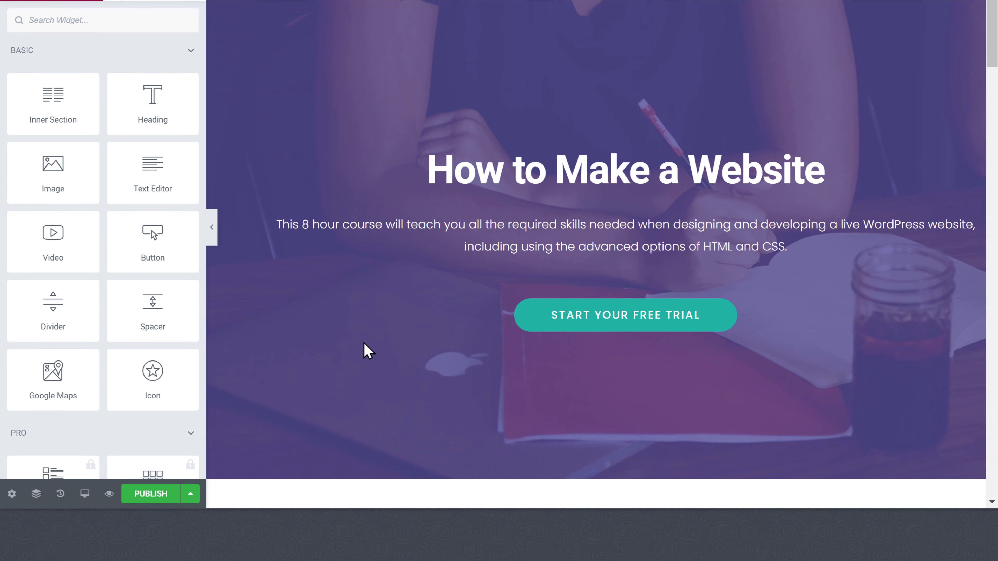
Publish the Home page and view it live at courserazor.com/index.php/home/.
click(151, 498)
click(151, 498)
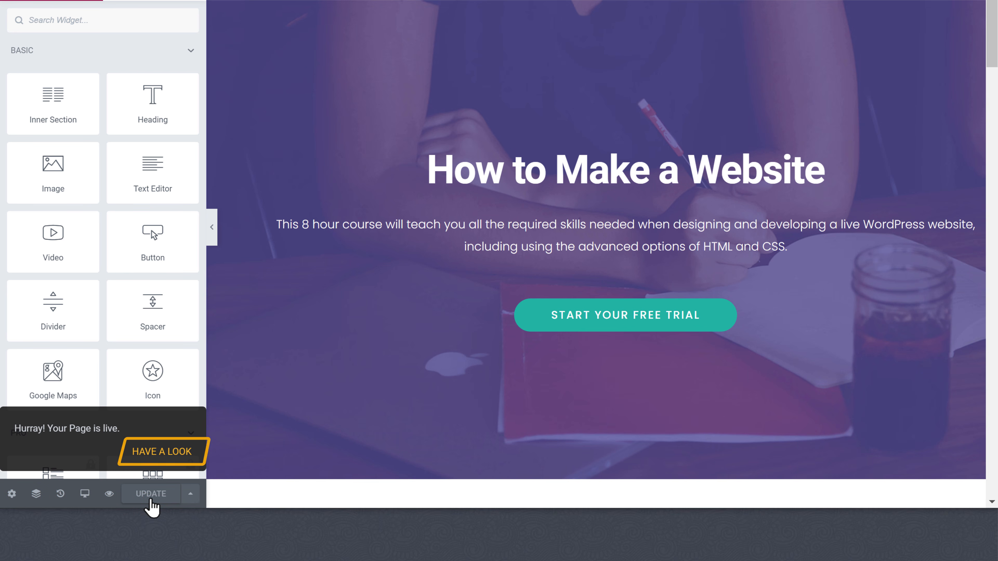
click(162, 457)
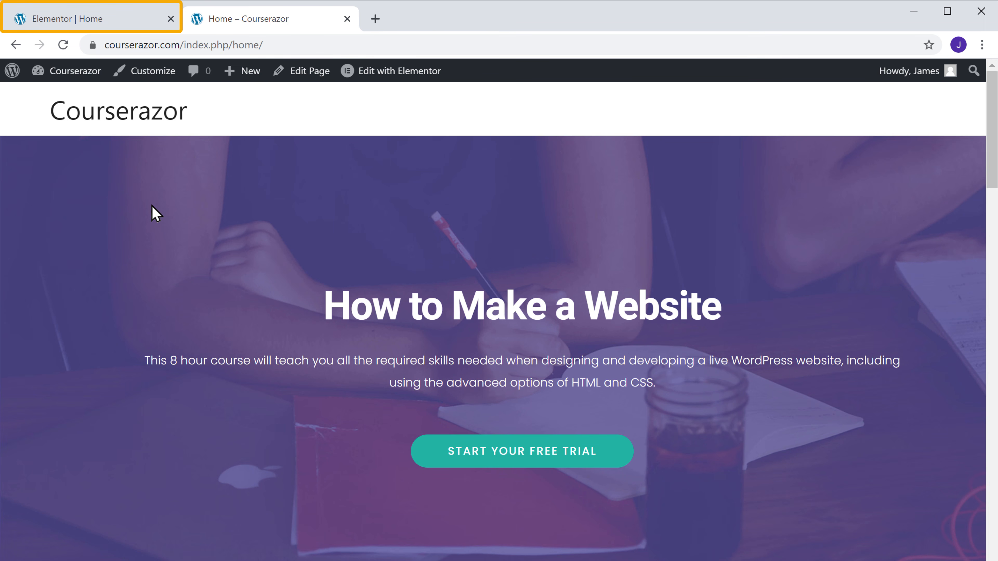
Change the hero heading to 'The Key to Create Perfect Websites'.
click(80, 28)
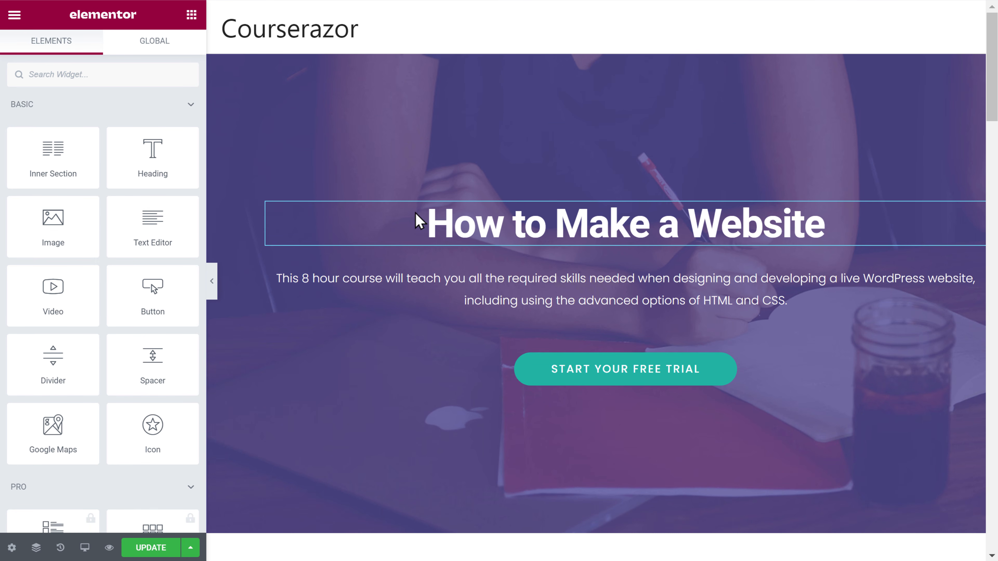
click(429, 282)
drag(429, 221, 844, 226)
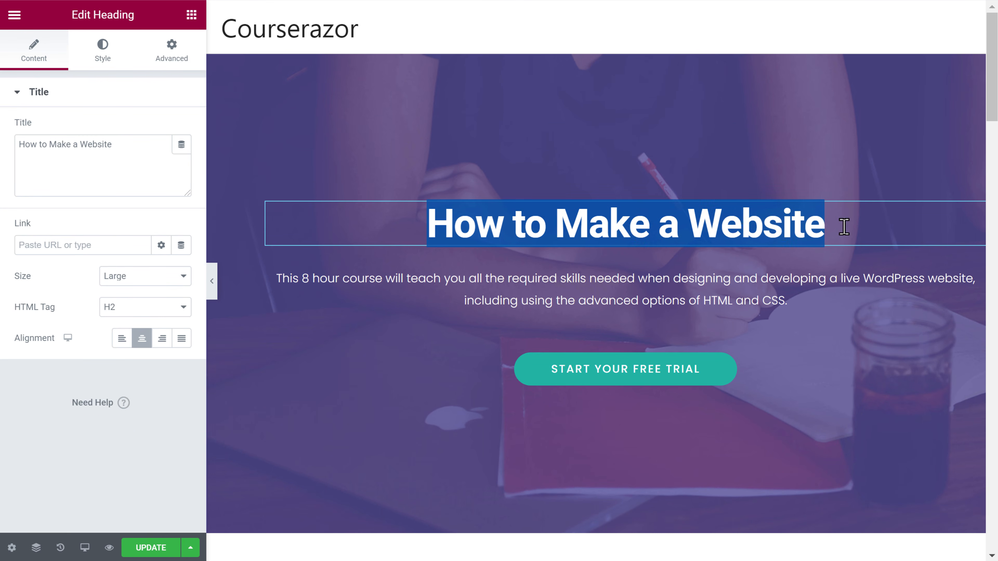
text(The Key to Create Per)
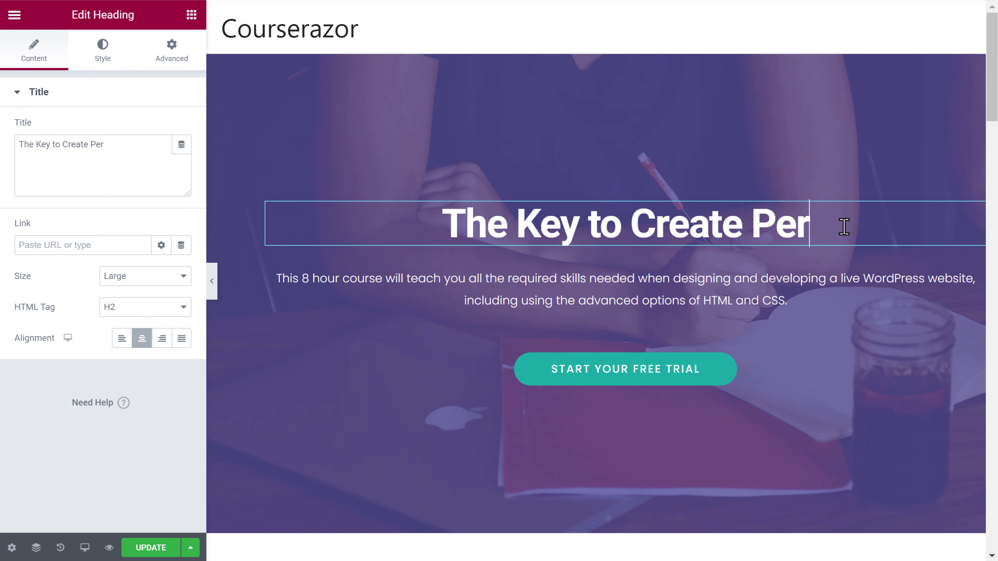
text(fect Websites)
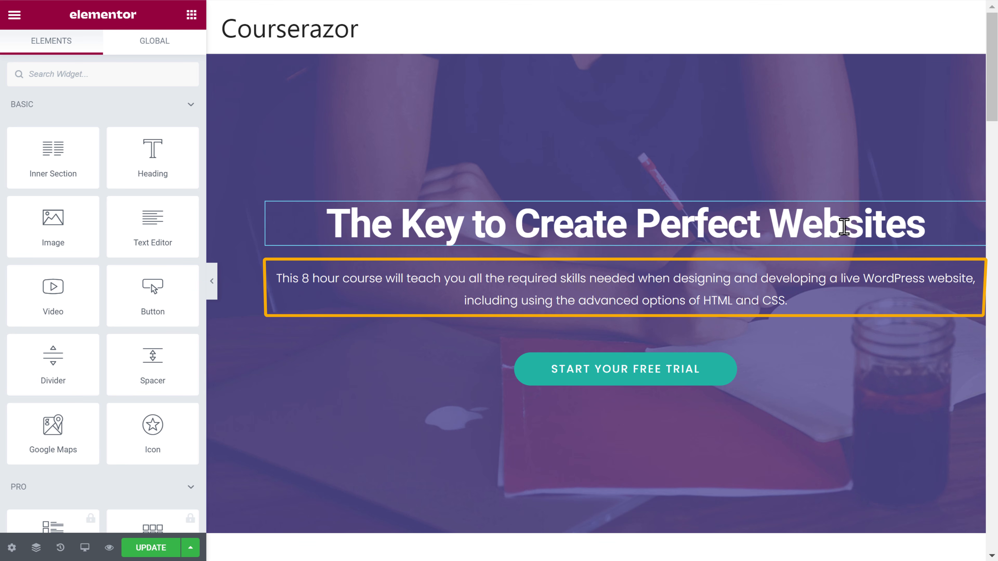
Rewrite the description to start 'This course is designed to help' and relabel the button START LEARNING.
click(790, 309)
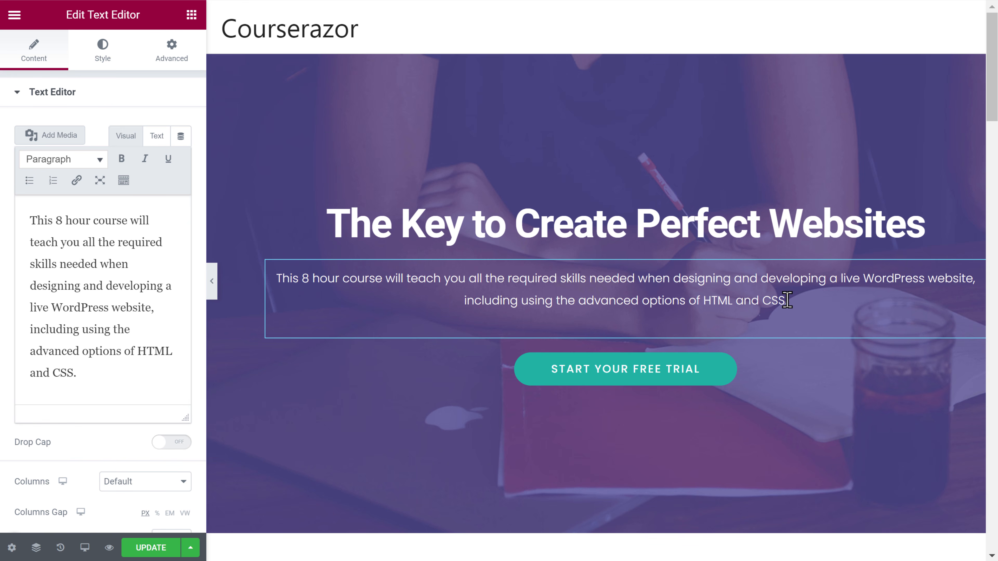
triple_click(787, 301)
text(This course is designed to help)
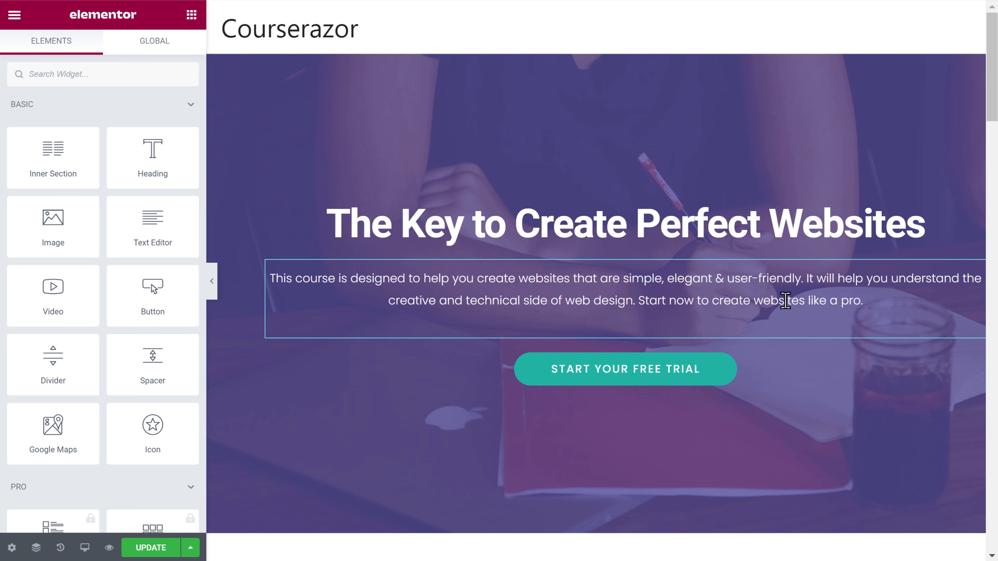
click(551, 372)
drag(552, 371, 653, 370)
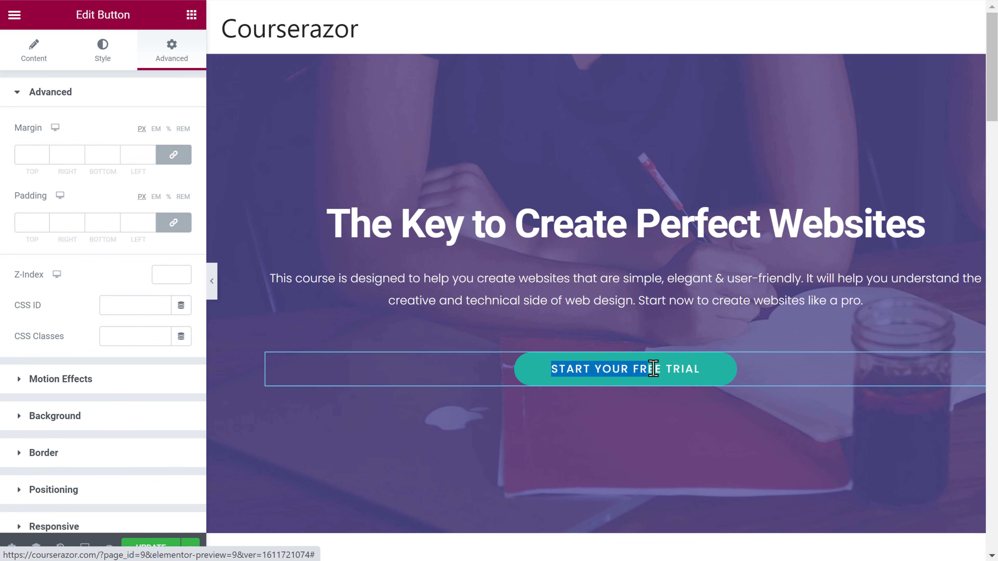
text(START LEARNING)
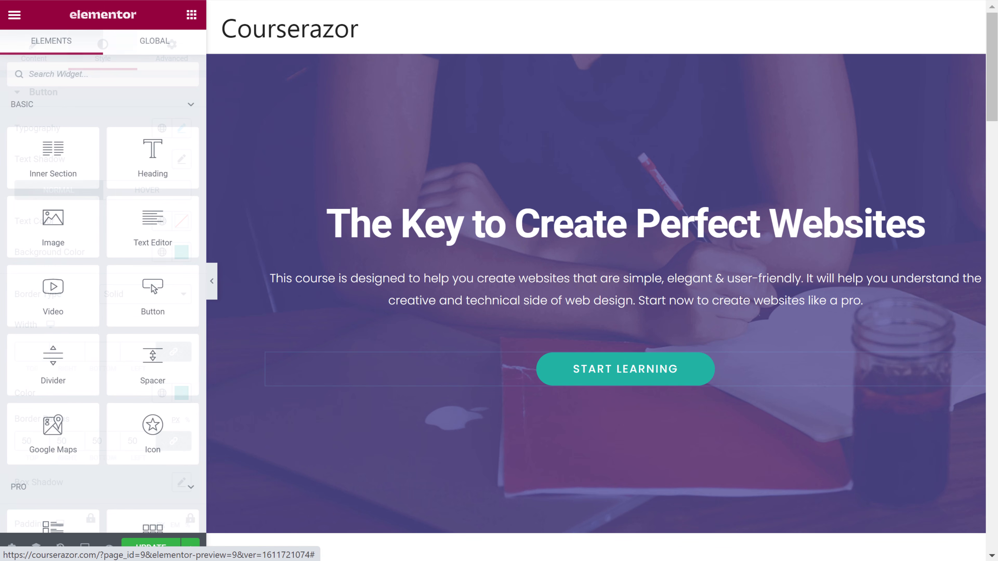
scroll(596, 280, down, 15)
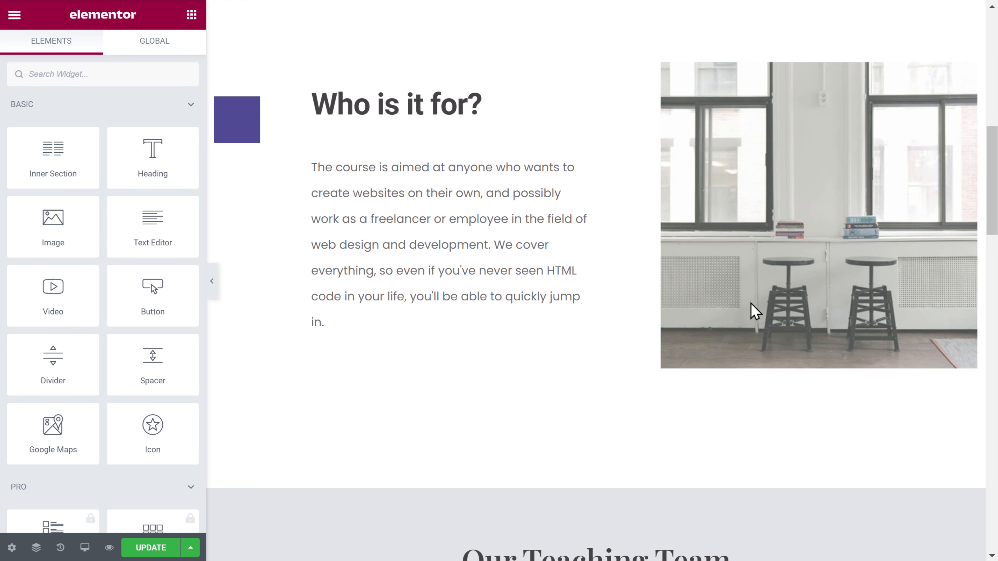
Replace the office stools photo beside Who is it for? with the uploaded keyboard-and-mouse image.
click(820, 217)
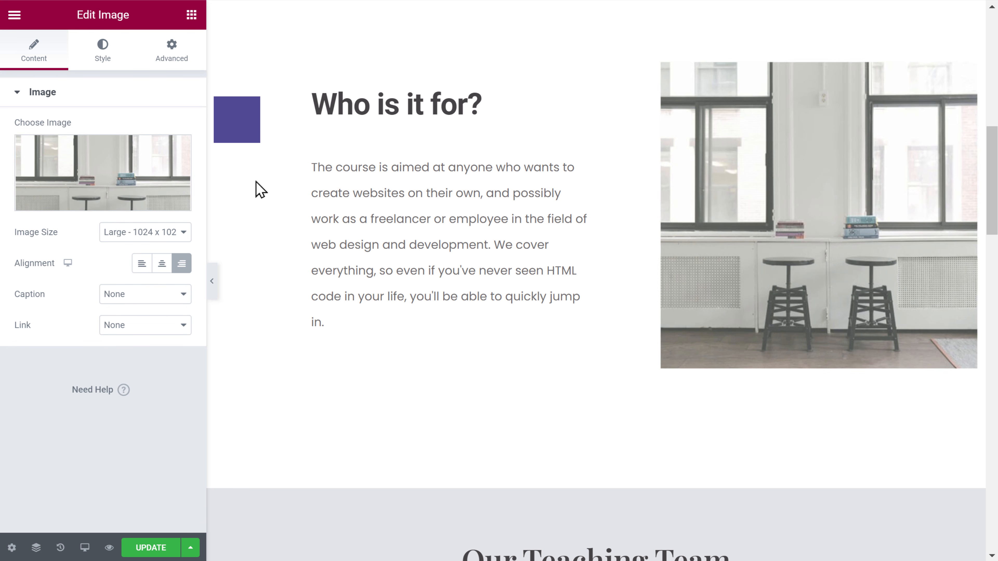
click(94, 181)
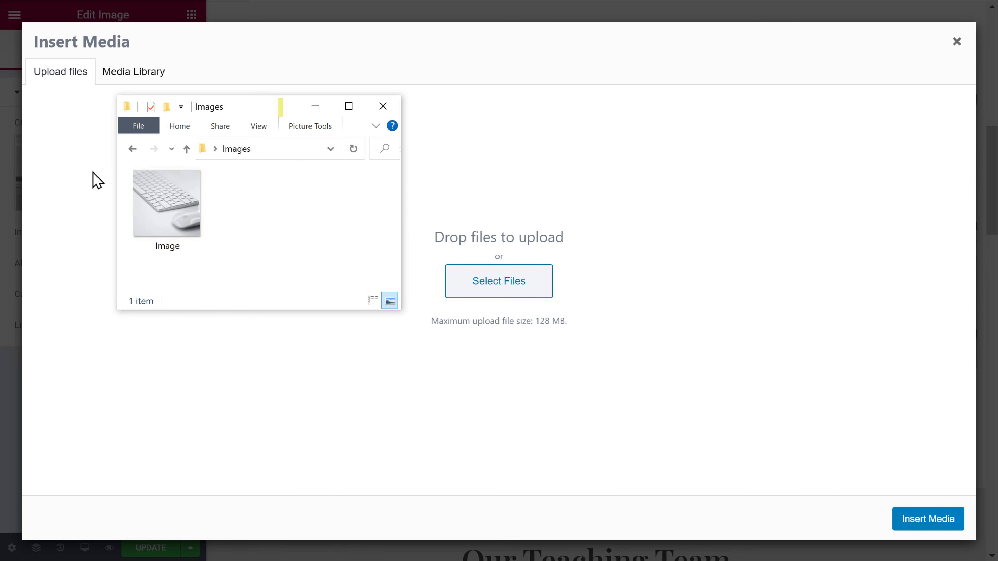
drag(197, 256, 490, 217)
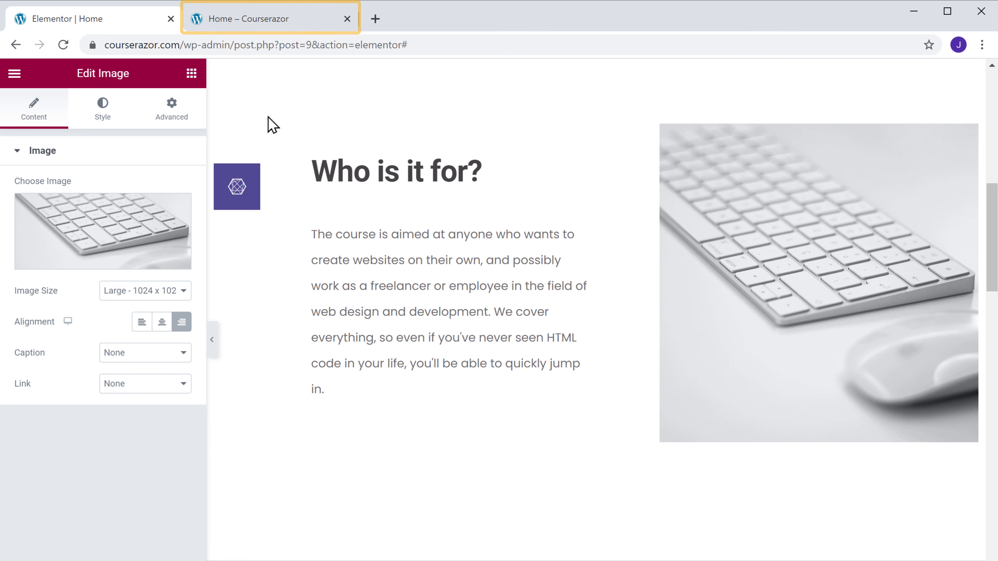
Check the new hero text and keyboard photo on the live Courserazor home page.
click(286, 22)
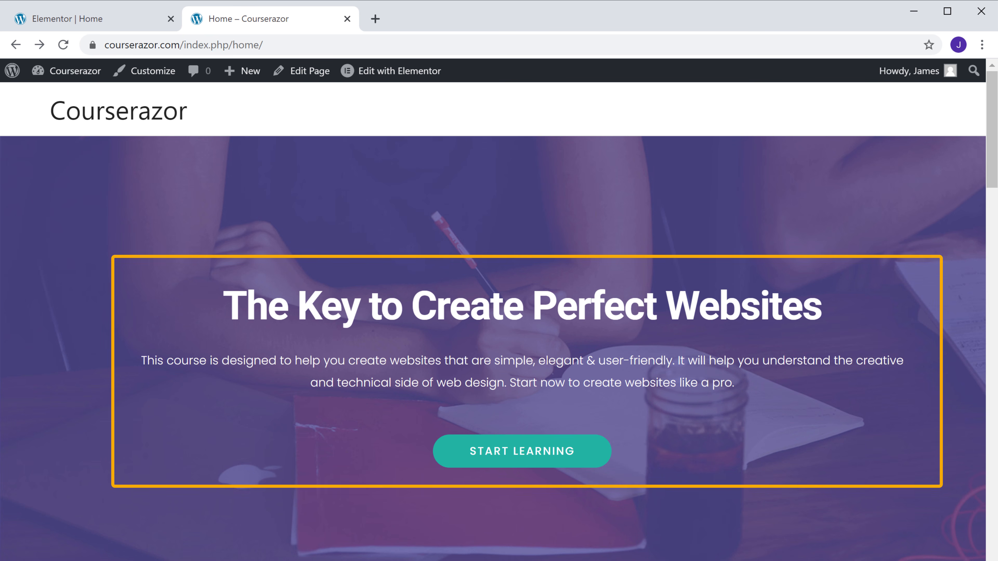
scroll(499, 315, down, 12)
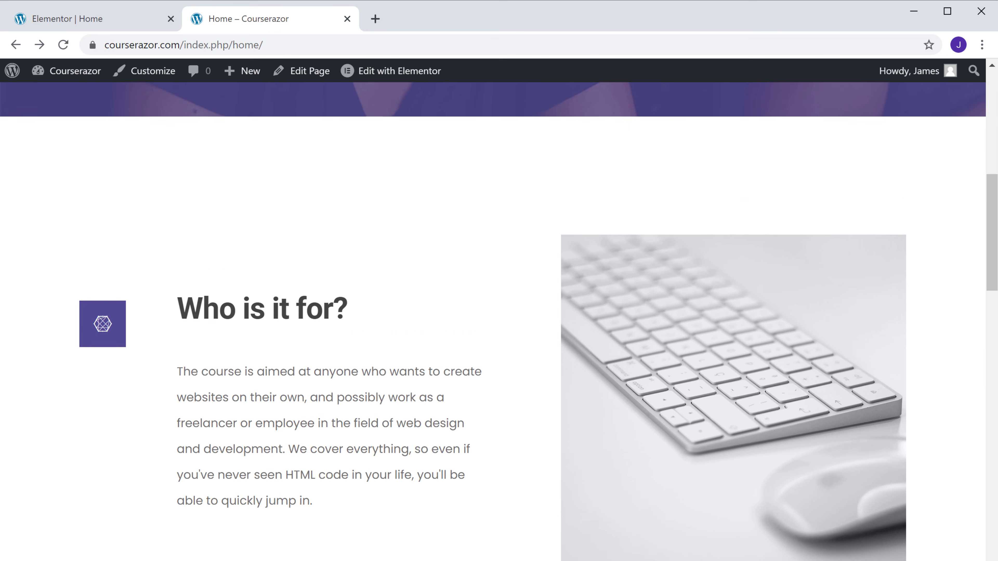
scroll(499, 314, down, 15)
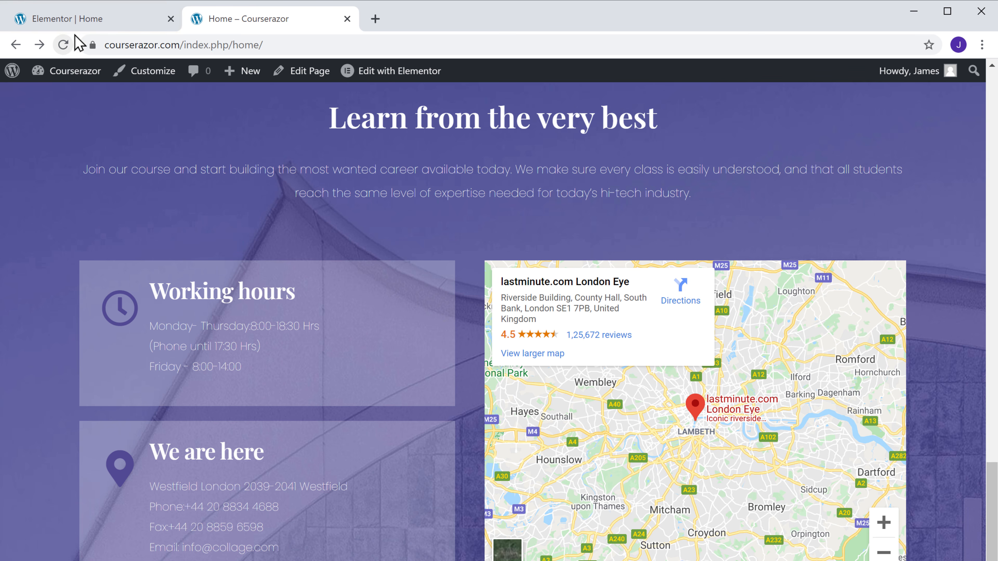
Delete the purple Learn from the very best section with working hours and map.
click(80, 26)
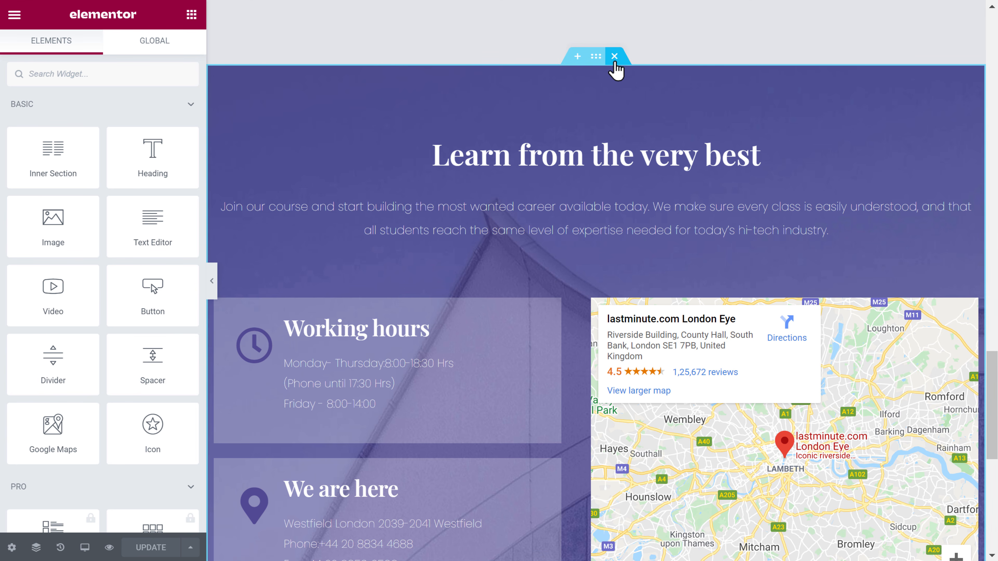
click(614, 58)
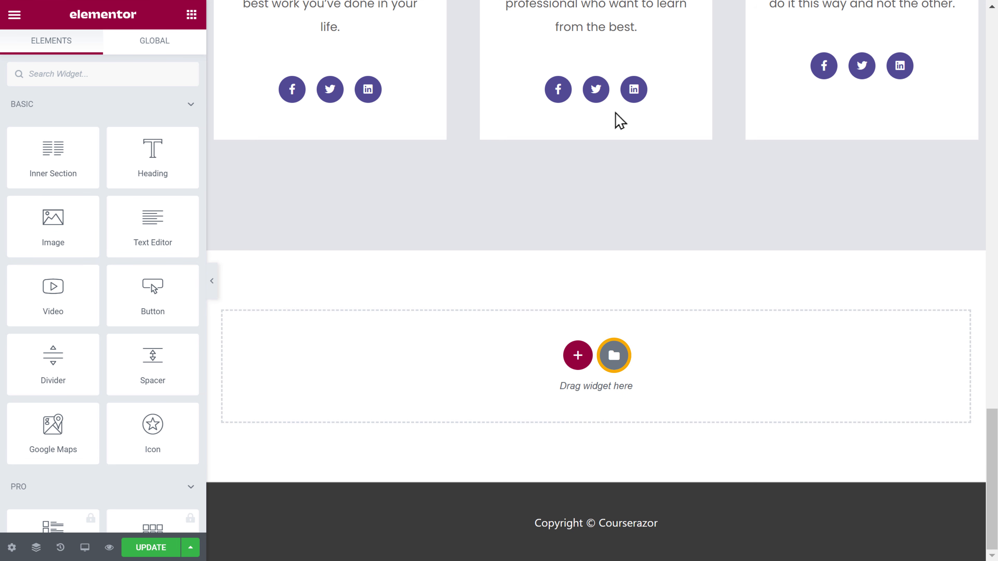
Insert the Welcome contact block with map, Location and Contact Us details from the Blocks library.
click(612, 366)
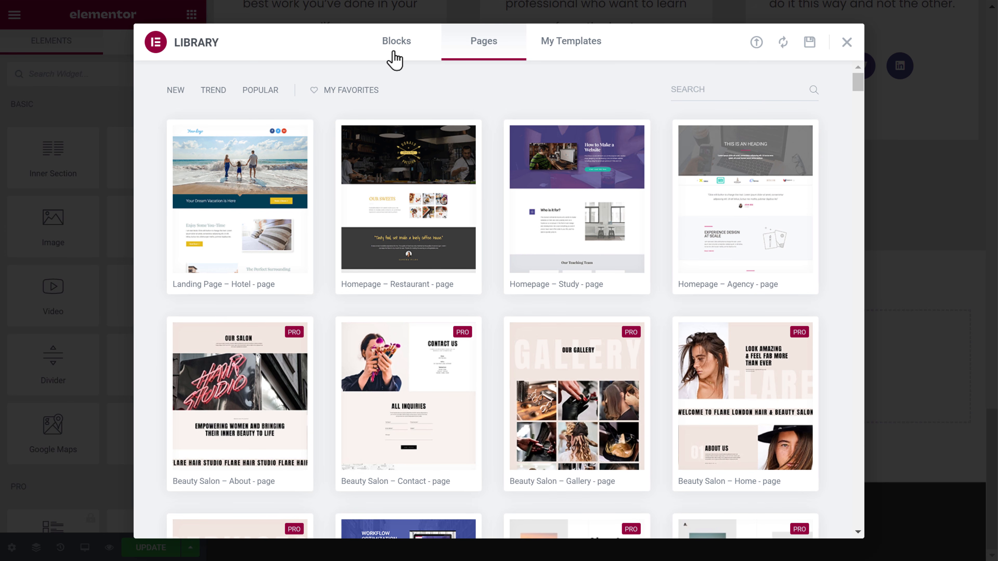
click(394, 59)
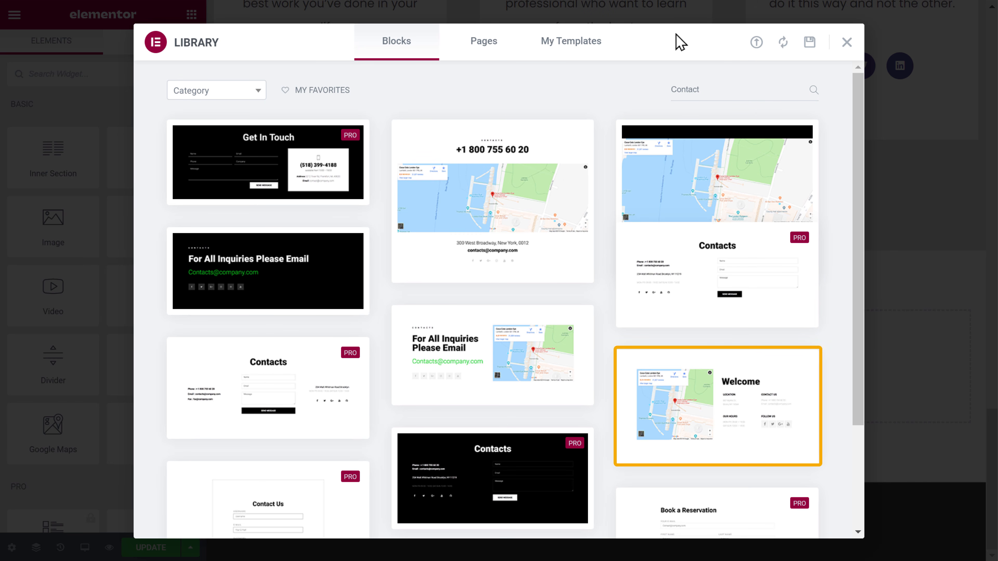
click(718, 416)
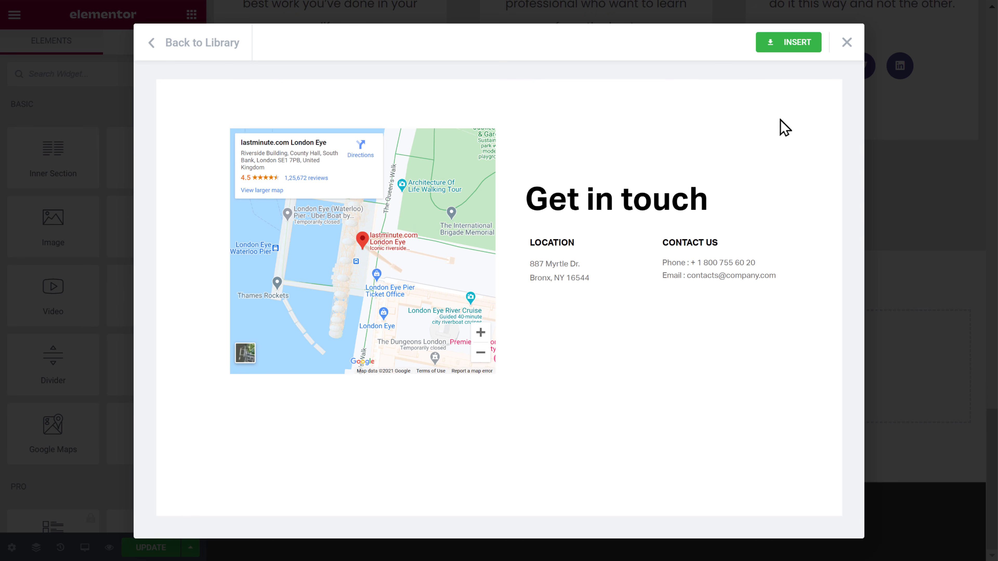
click(795, 52)
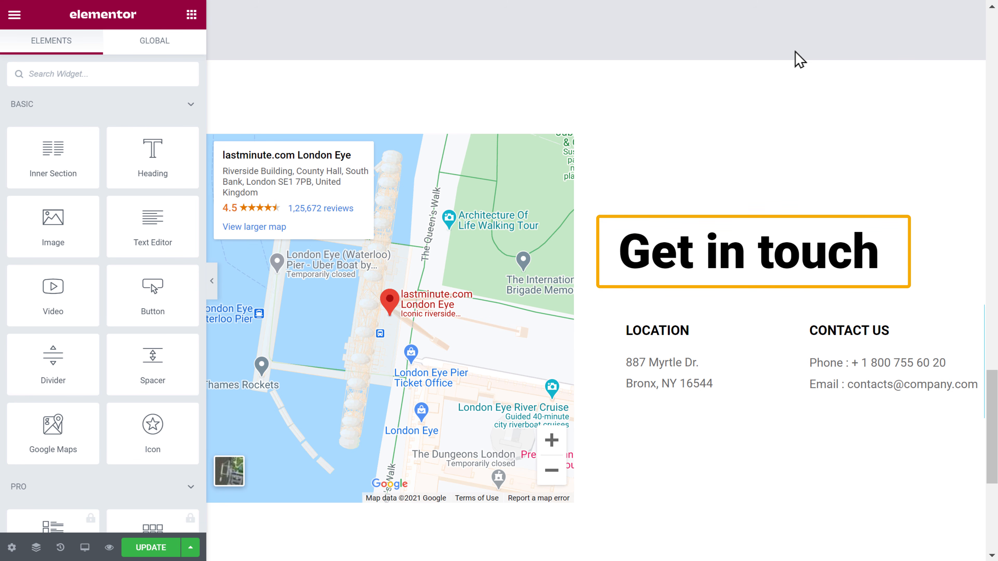
Change the Get in touch heading to 'Contact Info' and save the page with Update.
click(619, 251)
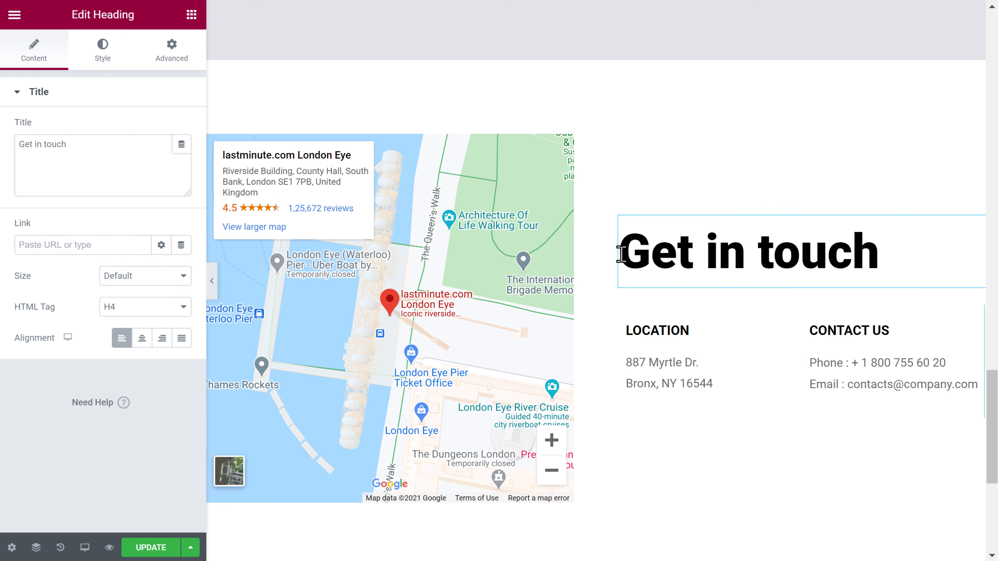
drag(620, 251, 890, 258)
text(Contact Info)
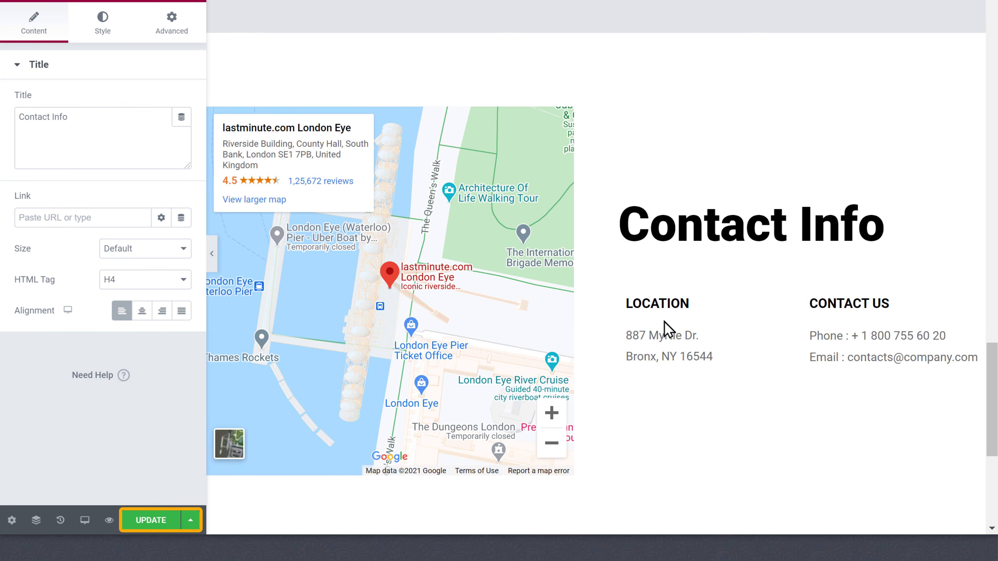
click(151, 521)
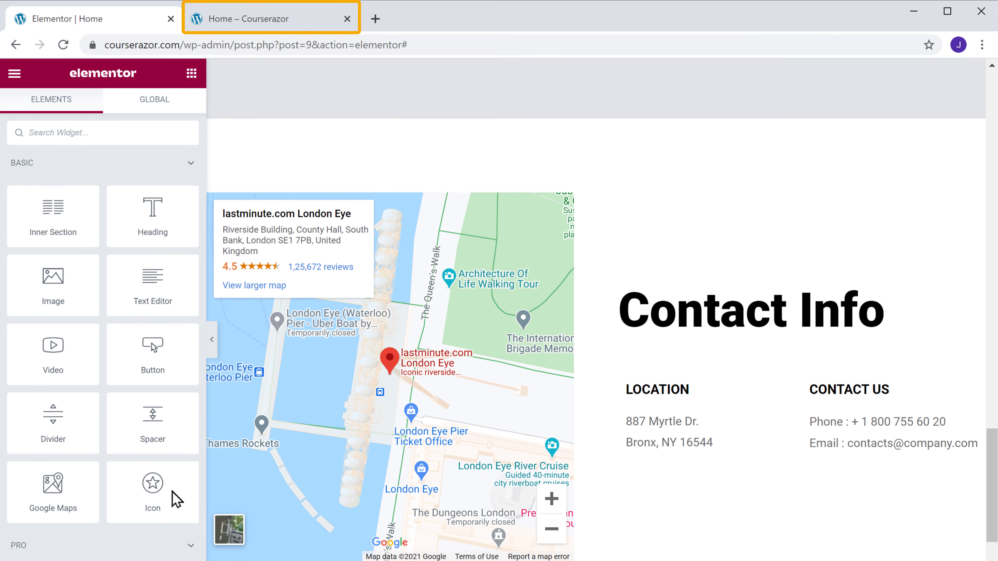
Check the new Contact Info section on the live courserazor.com homepage.
click(275, 23)
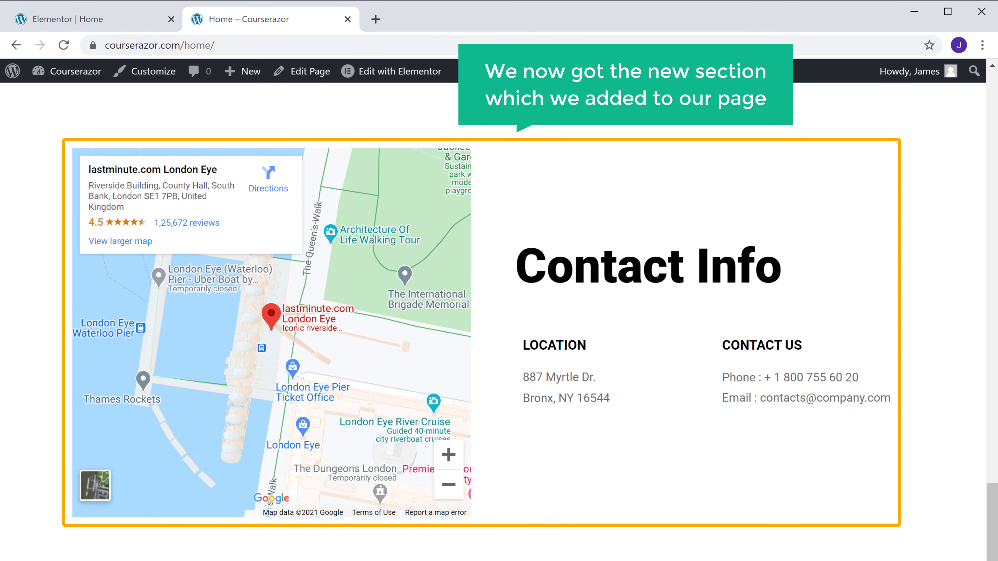
scroll(493, 322, up, 15)
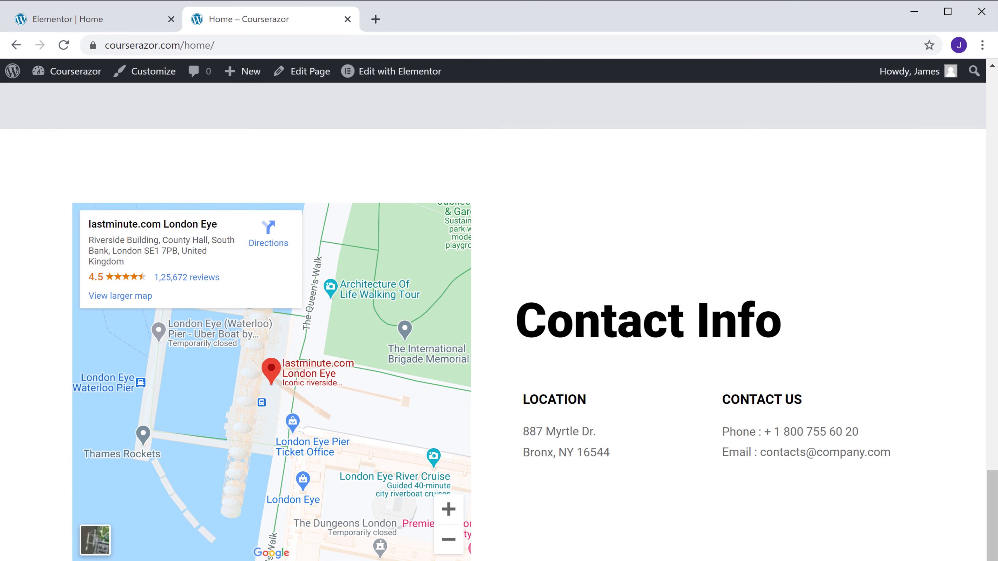
scroll(493, 322, up, 10)
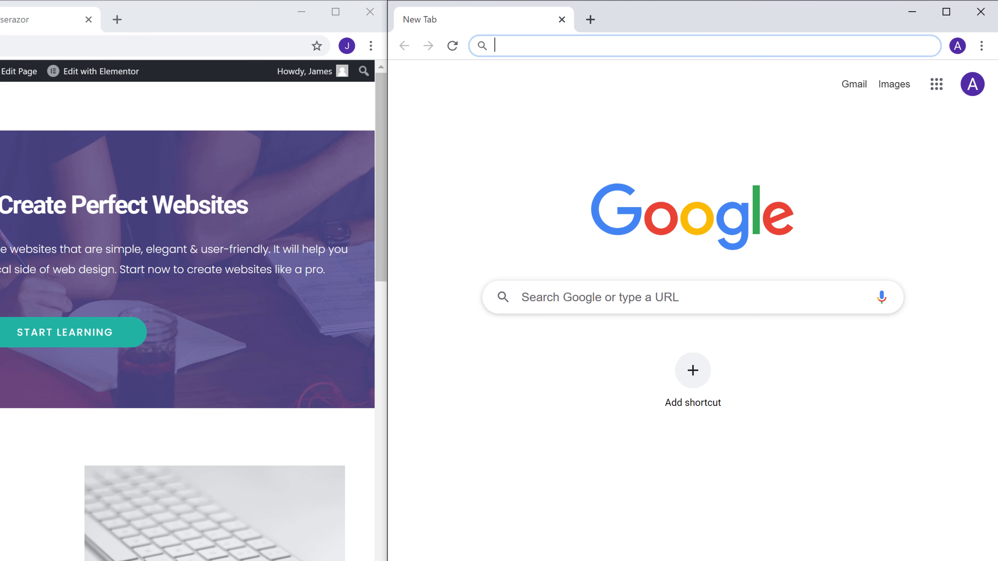
Load courserazor.com in a new Chrome window, which still shows the Hello World post.
text(courserazor.com)
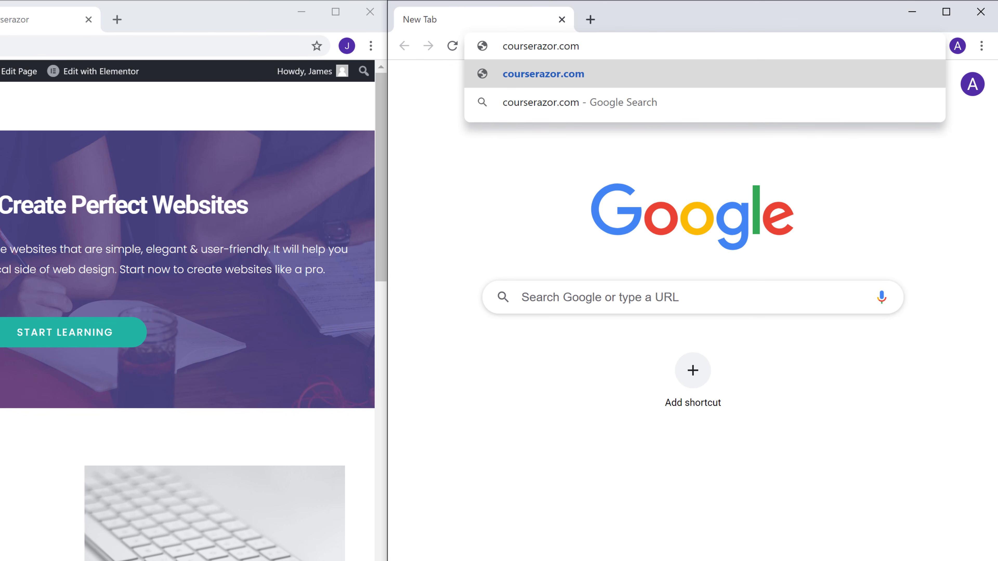
key(Return)
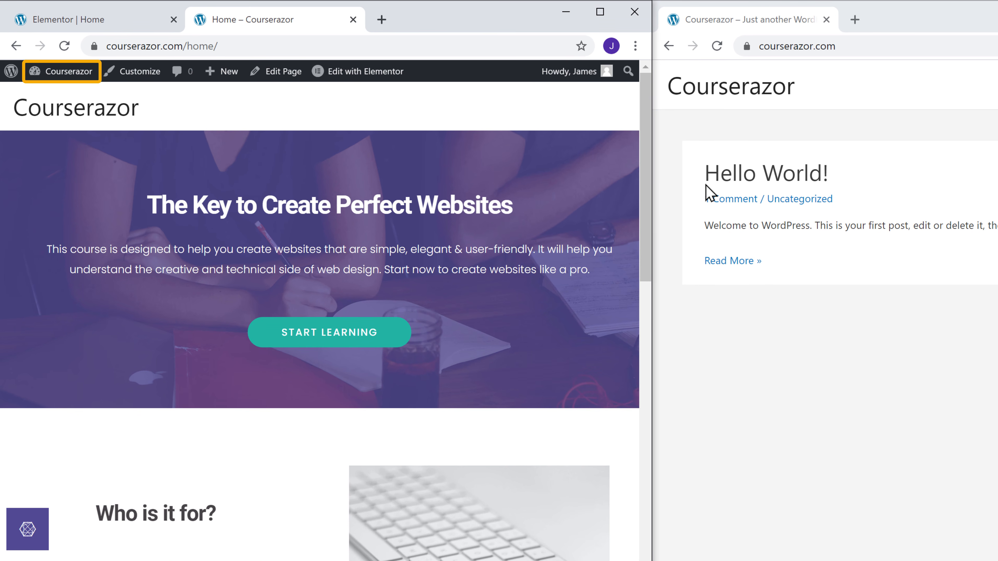
mouse_move(61, 80)
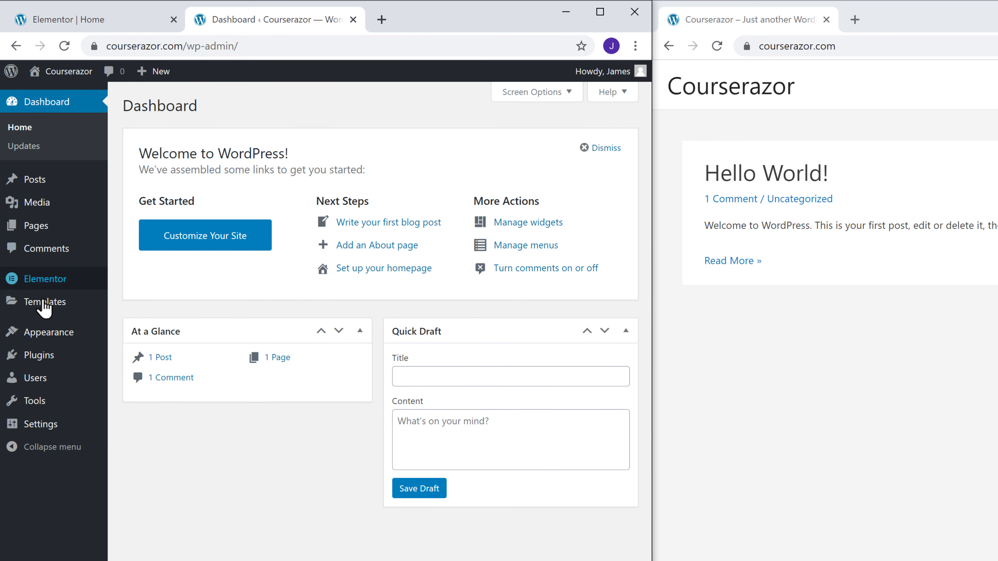
Make the Home page the static homepage in Reading Settings, save, and reload the live site.
mouse_move(39, 435)
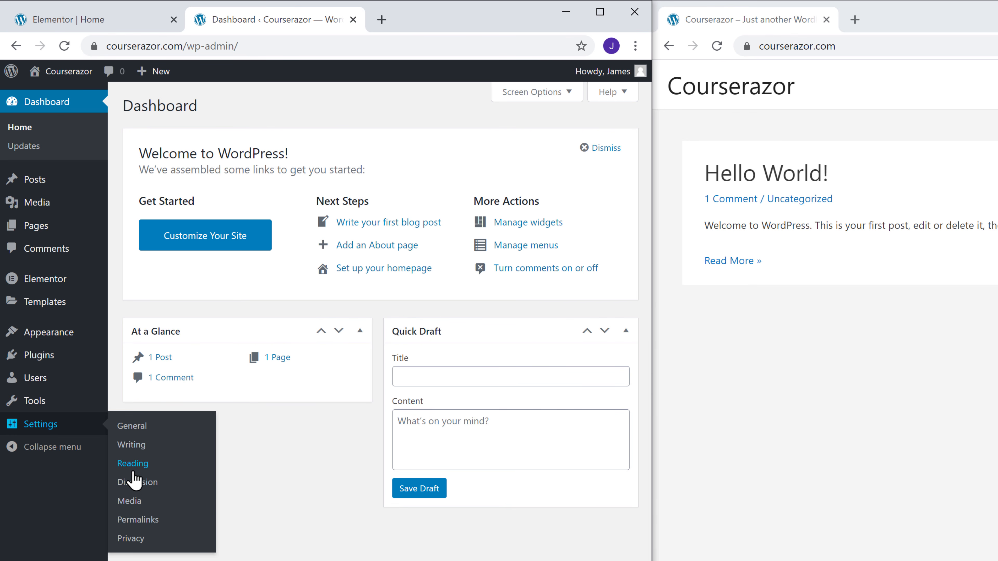
click(133, 469)
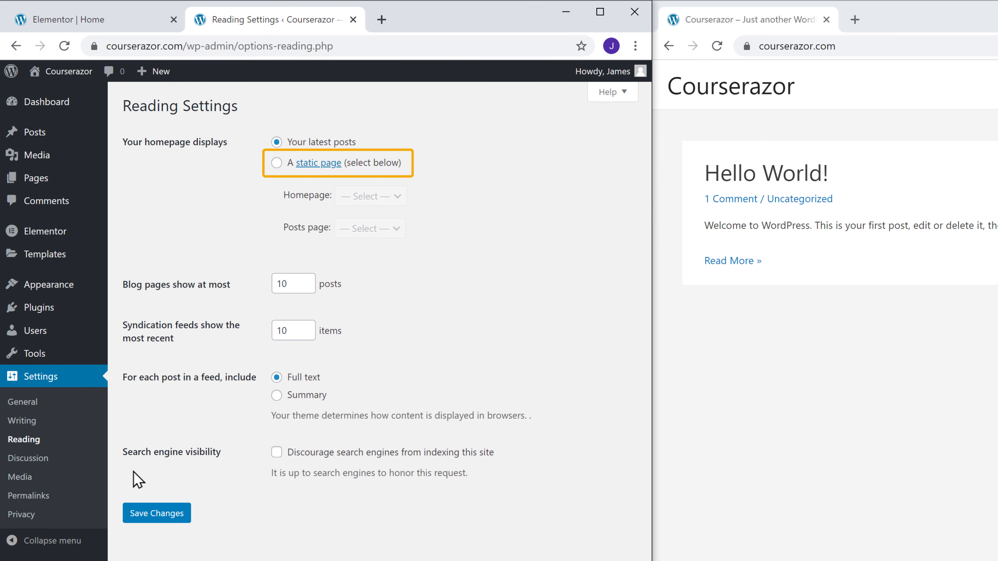
click(276, 164)
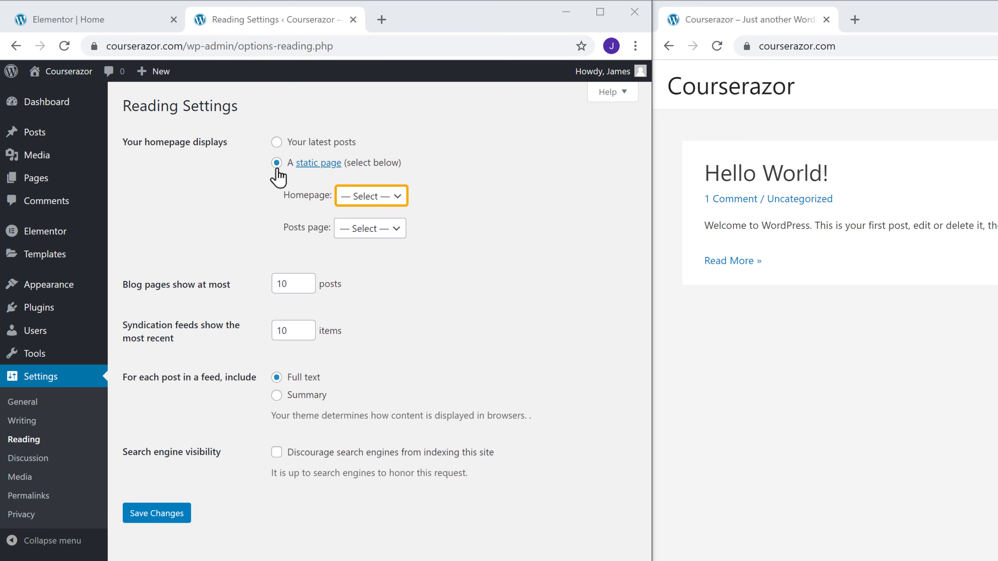
click(397, 199)
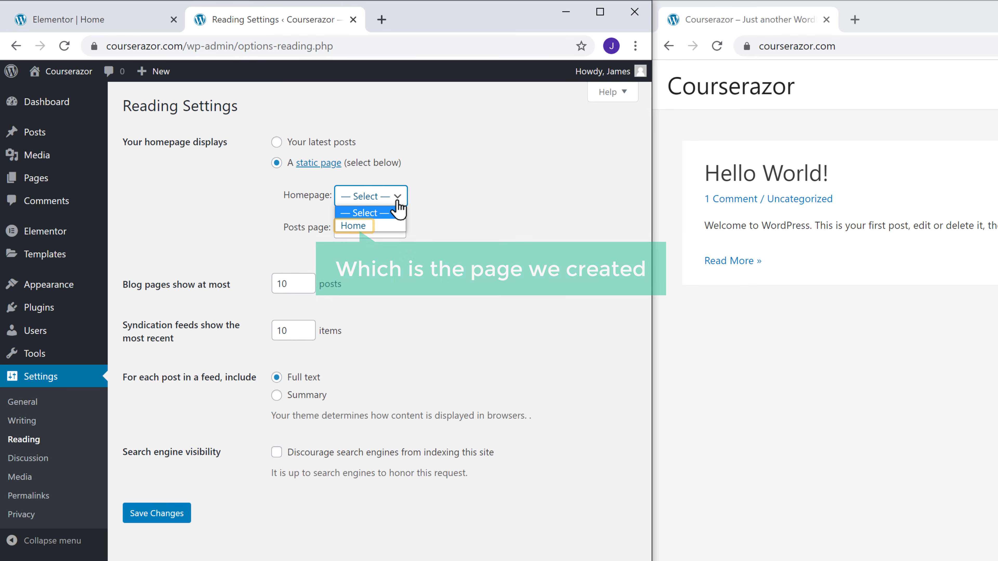
click(359, 227)
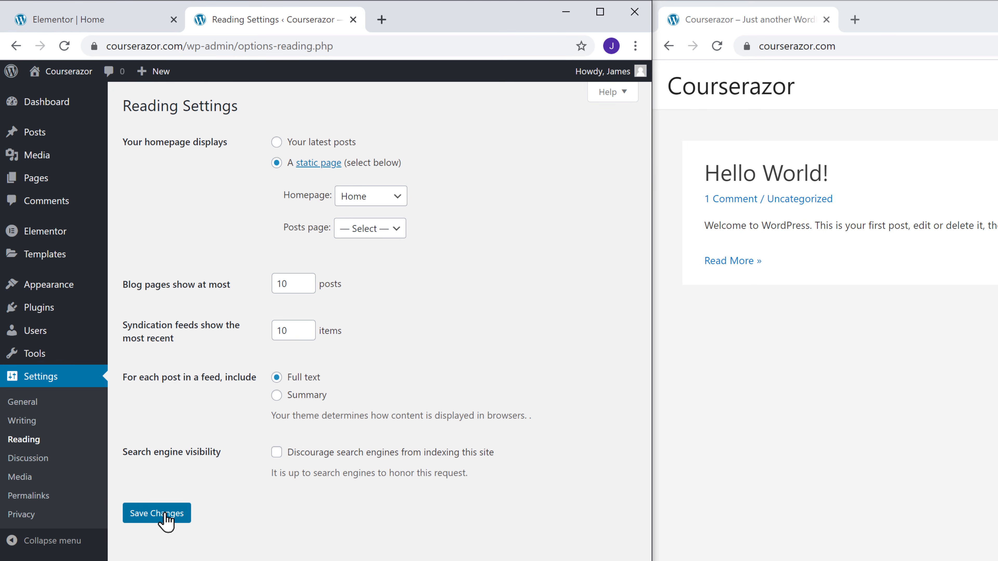
click(158, 524)
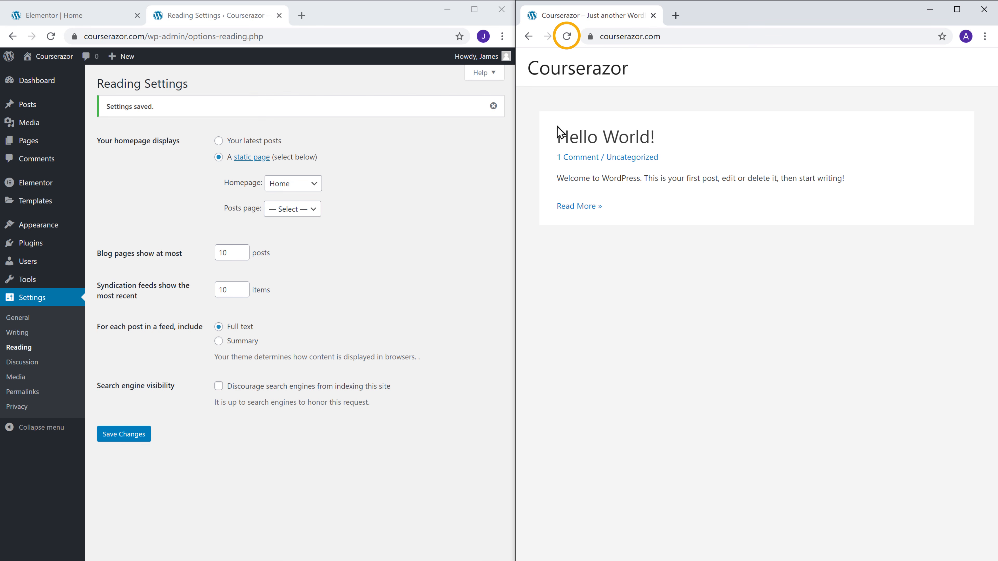
click(567, 36)
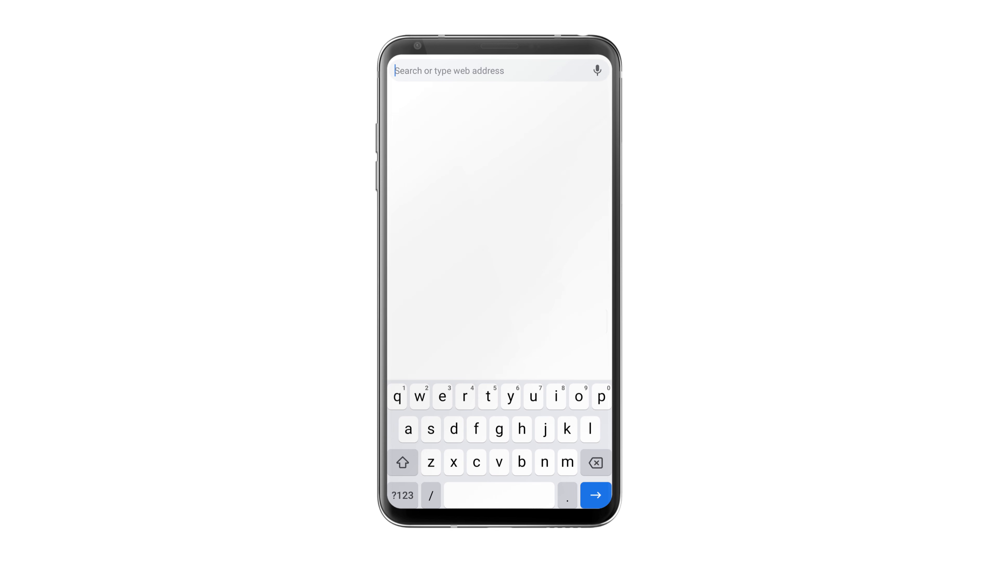
Load courserazor.com in the phone's browser.
text(courserazor.co)
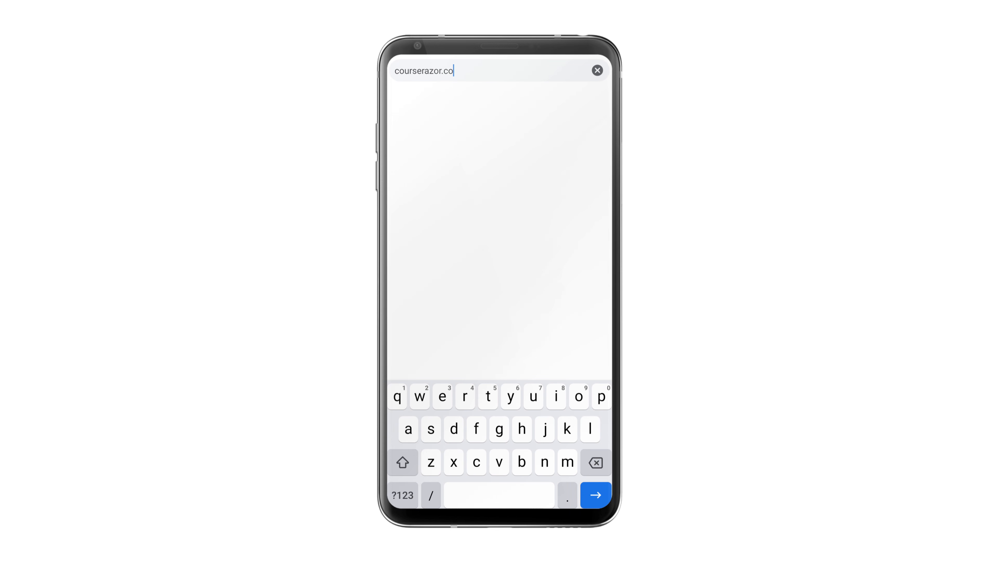
text(m)
key(Return)
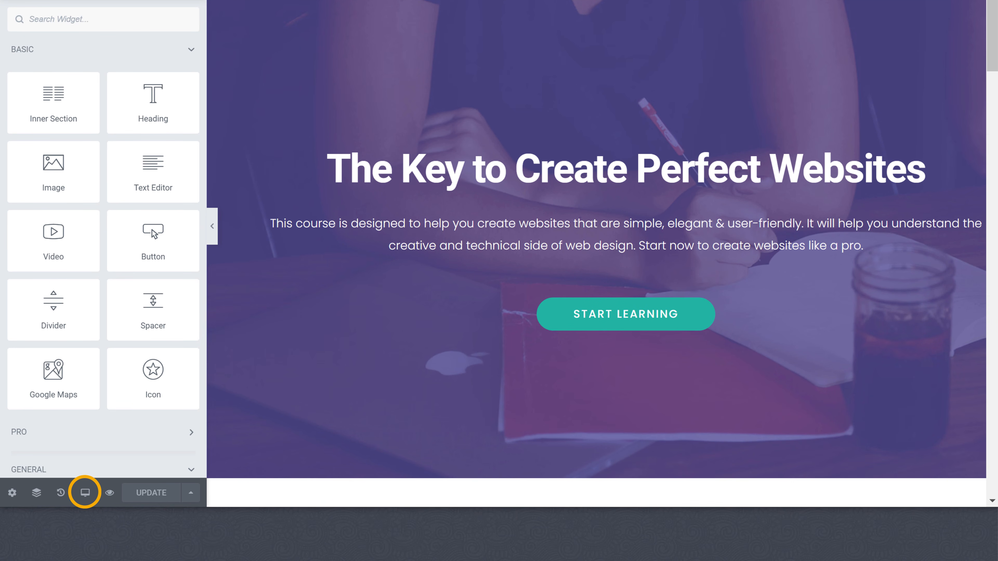
In Mobile preview, shrink the hero heading's font size from 46 to 35.
click(83, 503)
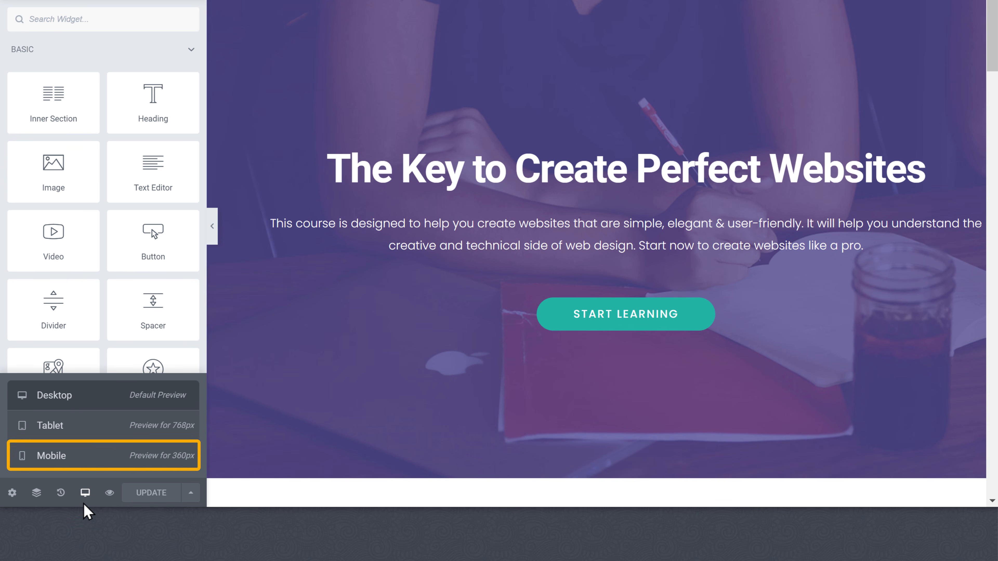
click(87, 461)
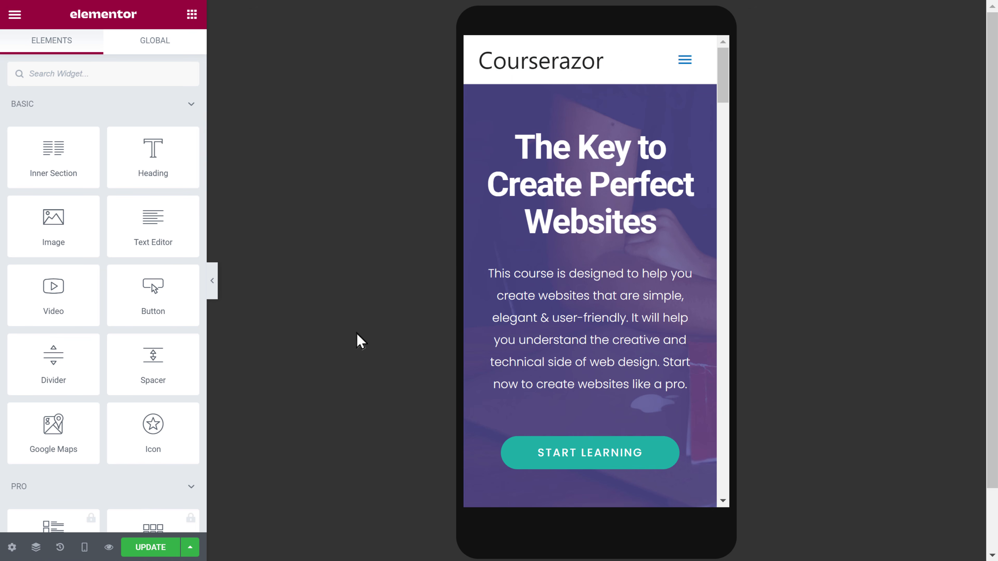
click(511, 153)
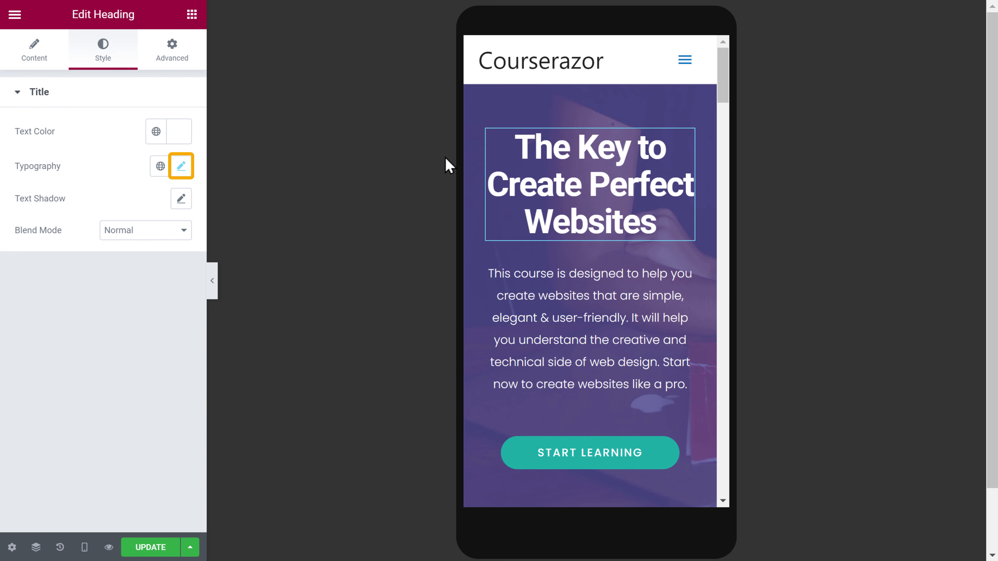
click(181, 167)
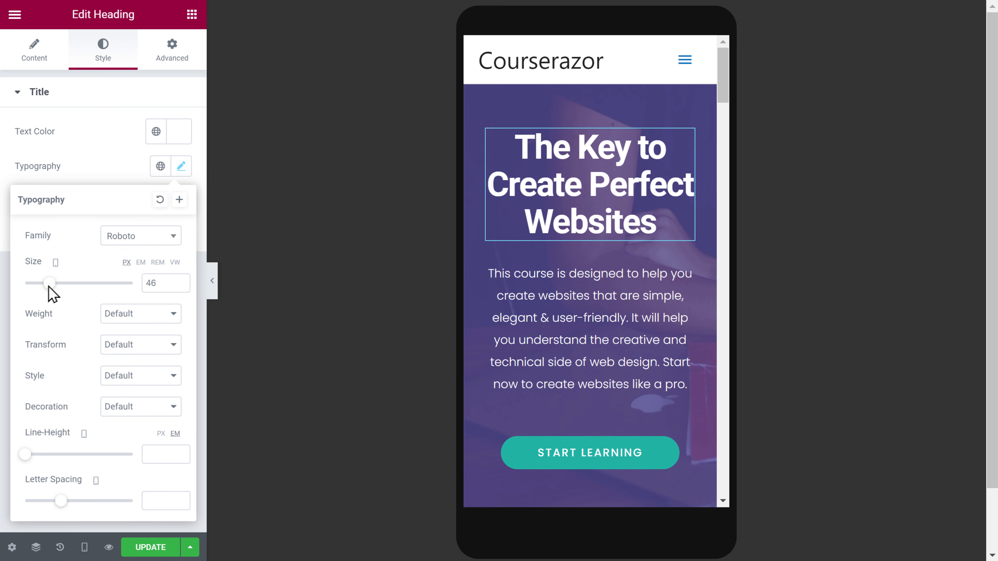
drag(48, 286, 43, 289)
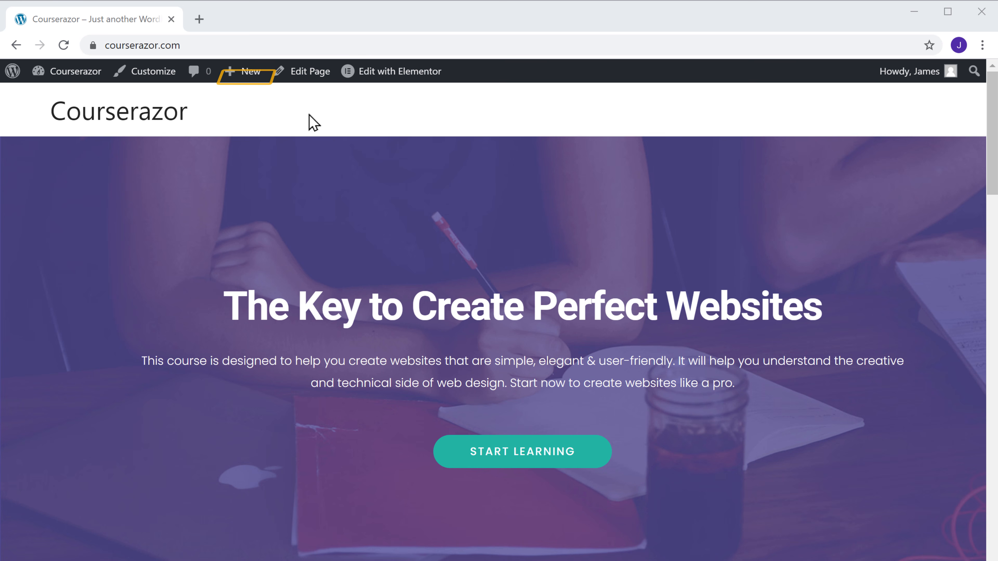
Create a new page titled 'About Us' and open it in Elementor.
mouse_move(252, 82)
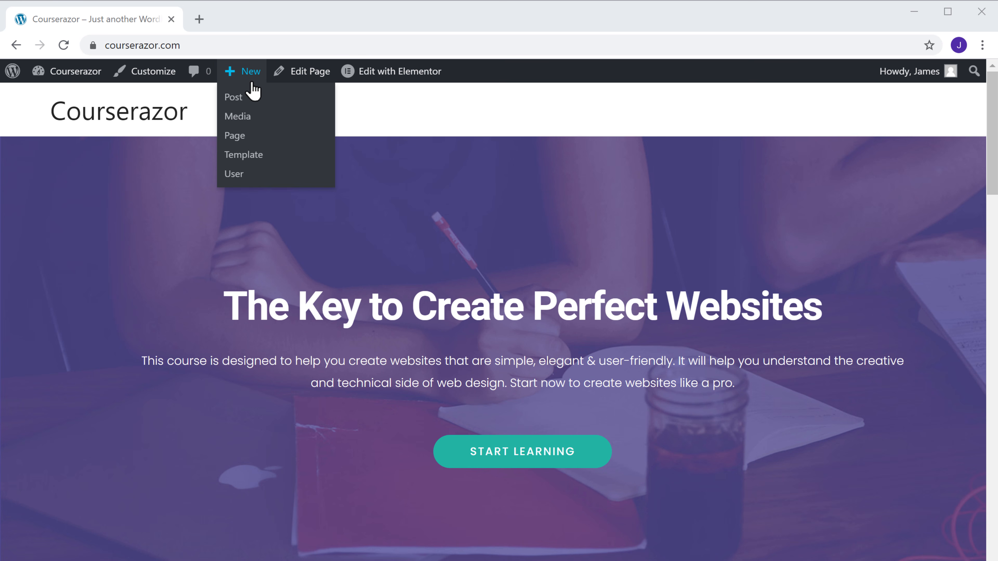
click(235, 137)
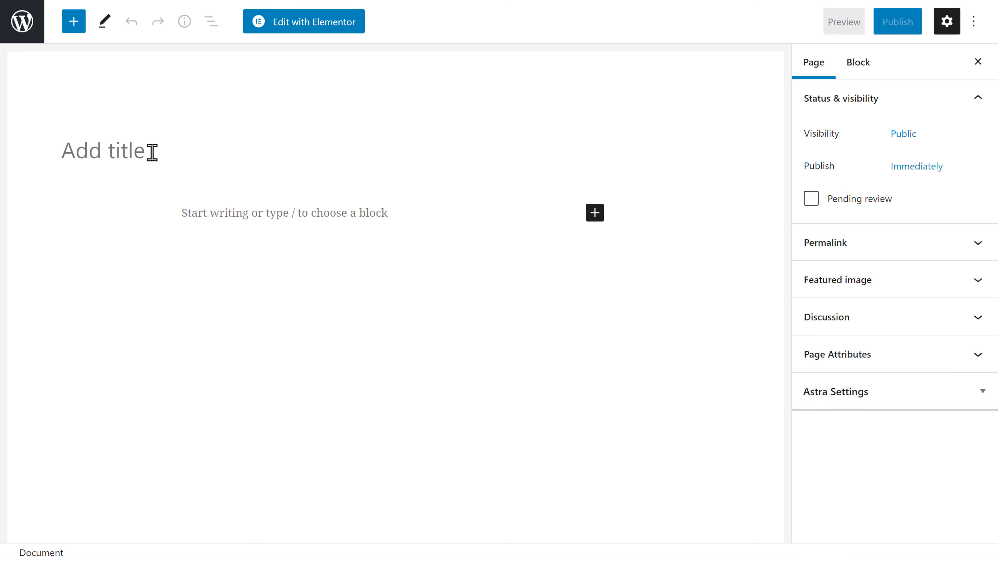
text(About Us)
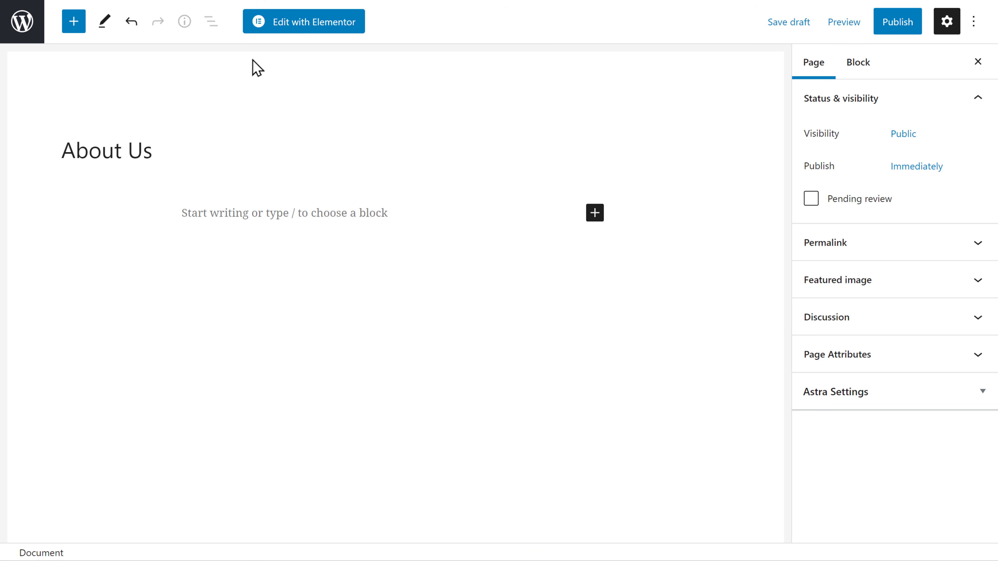
click(299, 31)
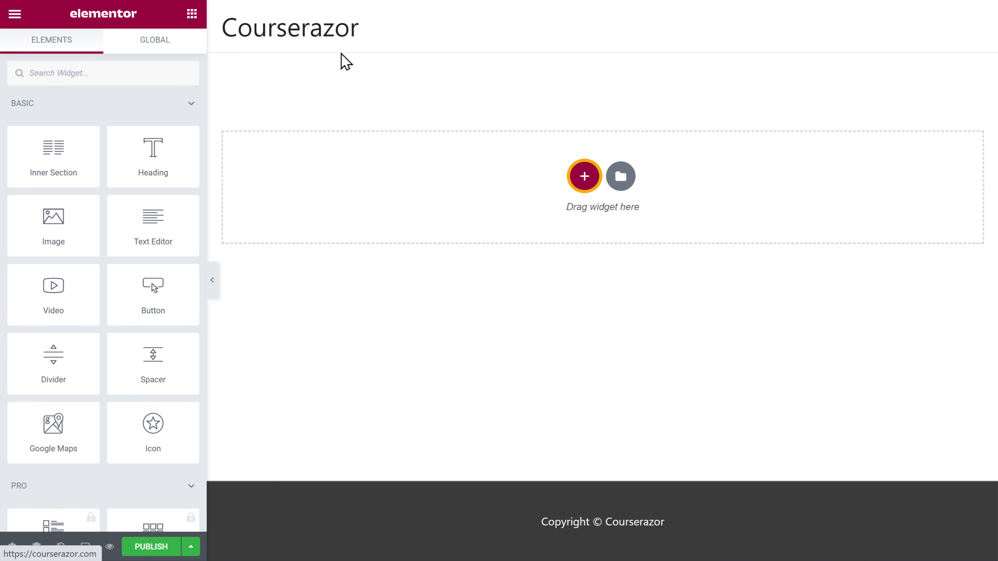
Add a two-column section at the top of the empty About Us page.
click(585, 187)
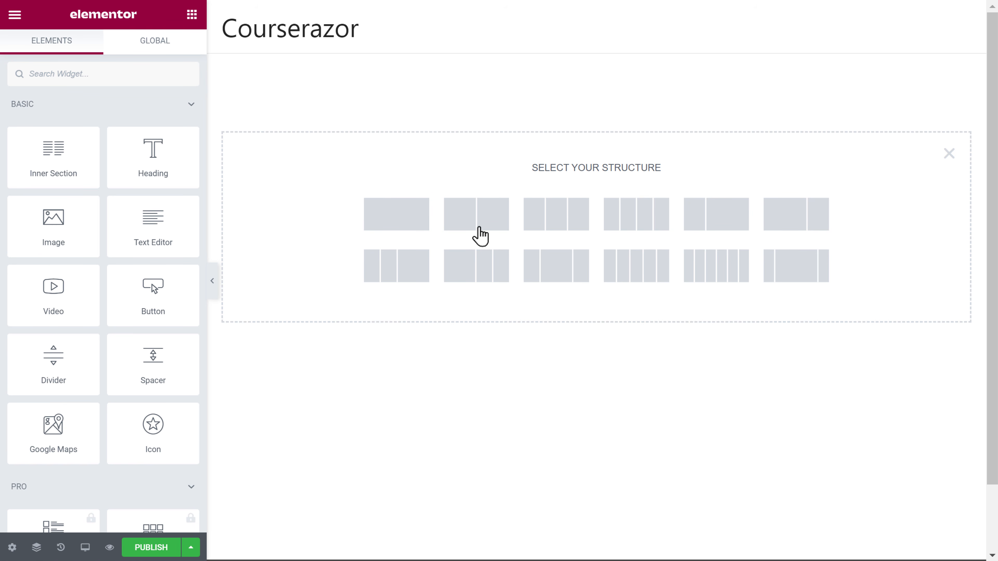
click(477, 228)
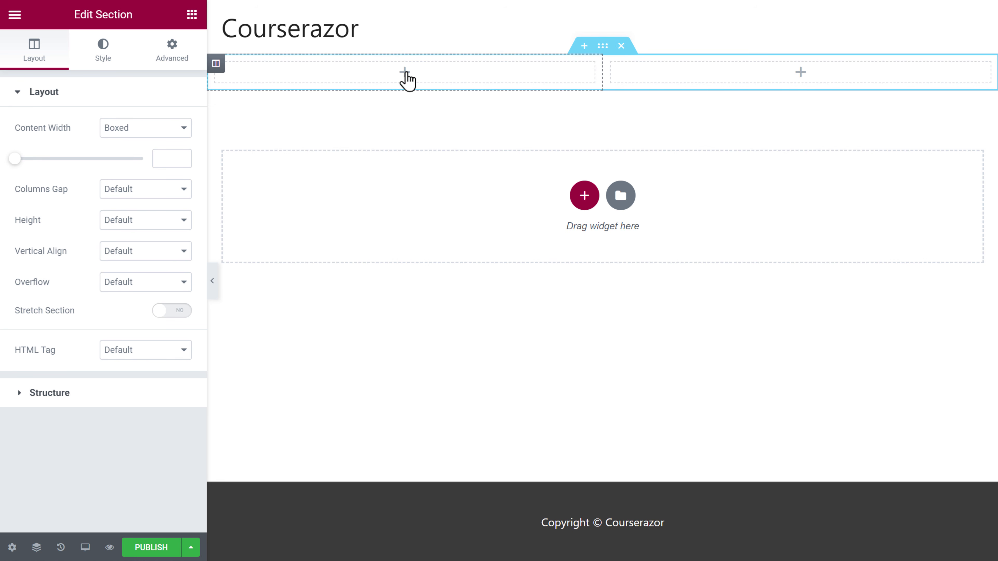
Bring up the Elements panel's widget list from the new section's column.
click(405, 72)
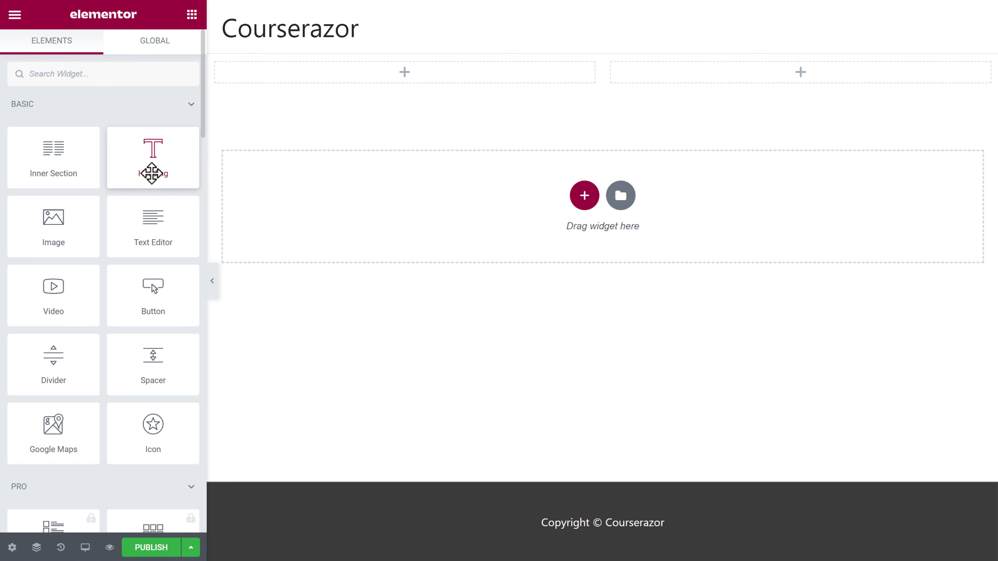
Drop a Heading widget into the left column and change its text to 'About Us'.
drag(151, 174, 386, 73)
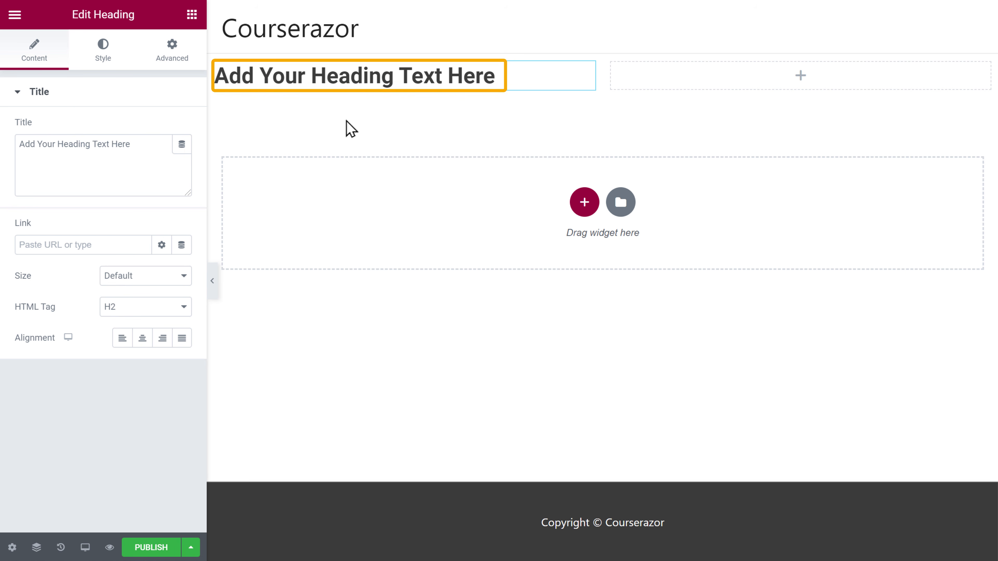
drag(214, 79, 502, 80)
text(About Us)
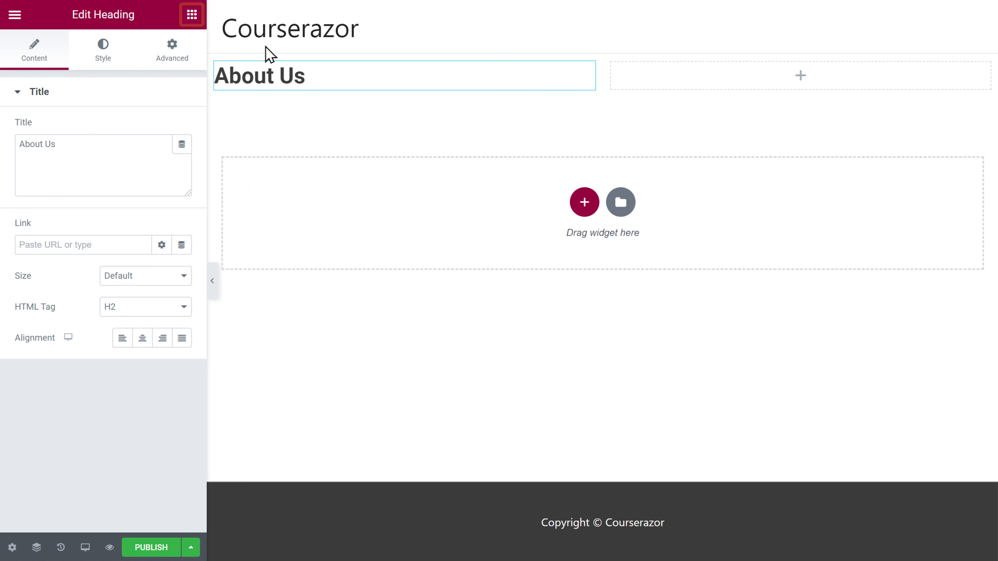
click(192, 16)
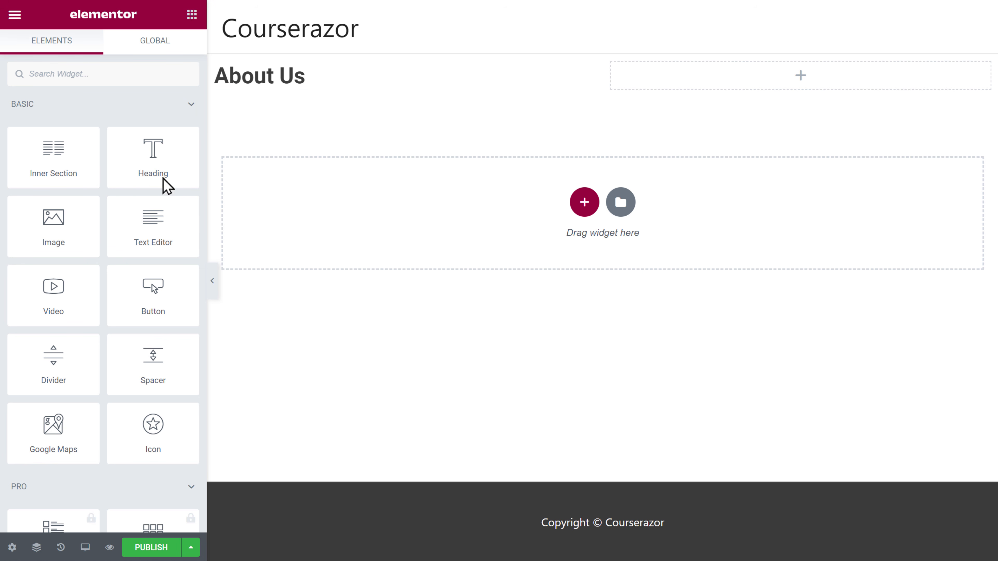
Add a Text Editor paragraph under the heading describing Course Razor as a leading educational platform.
drag(154, 241, 347, 84)
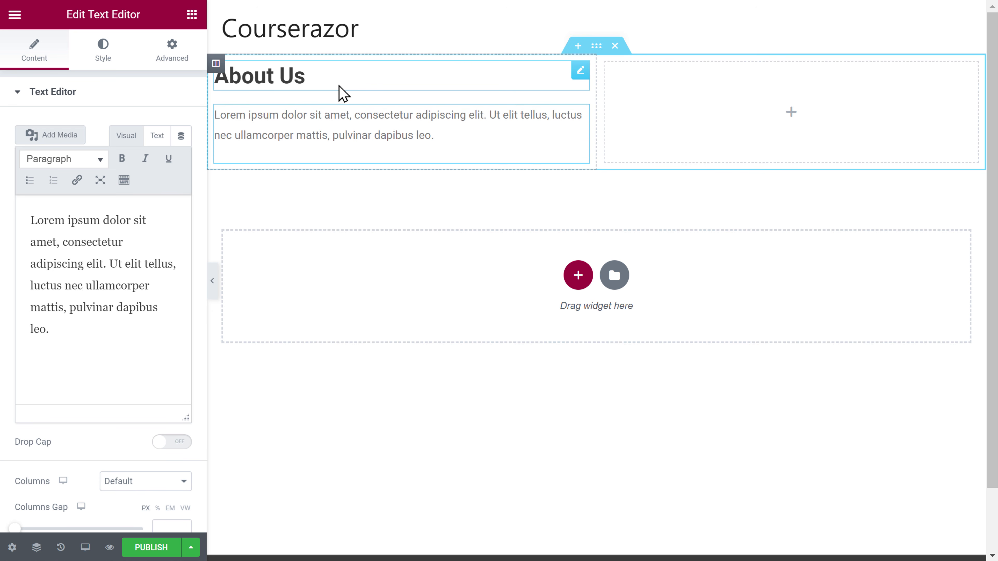
drag(221, 114, 442, 141)
text(Course Razor is one of the leading educational platforms that focuses on making learning accessible to all. We offer a range of learning opportunities from creative skills to technical hands-on projects. With structured teaching, we aim to provide skills & knowledge that will turn people's lives in meaningful ways. Our passion to learn and teach is what drives us to educate and build an amazing community of learners.)
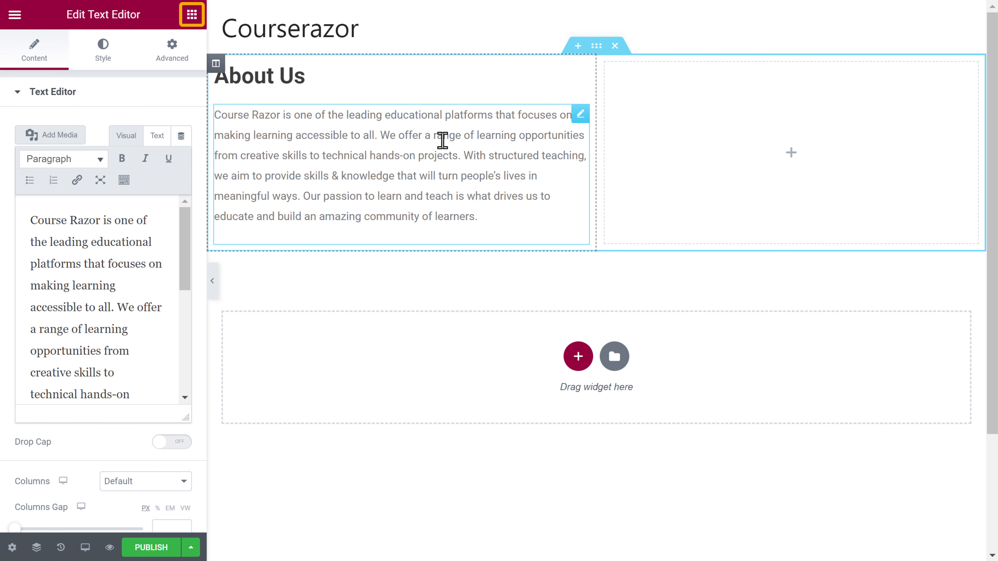
click(193, 20)
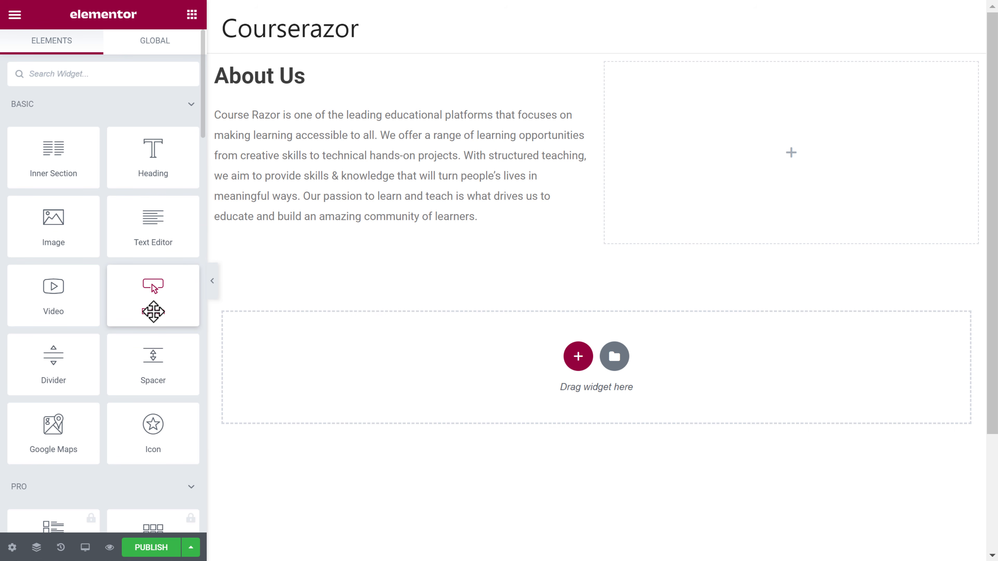
Place a Button below the paragraph and relabel it from 'Click here' to 'Learn more'.
drag(154, 312, 197, 282)
drag(336, 236, 337, 238)
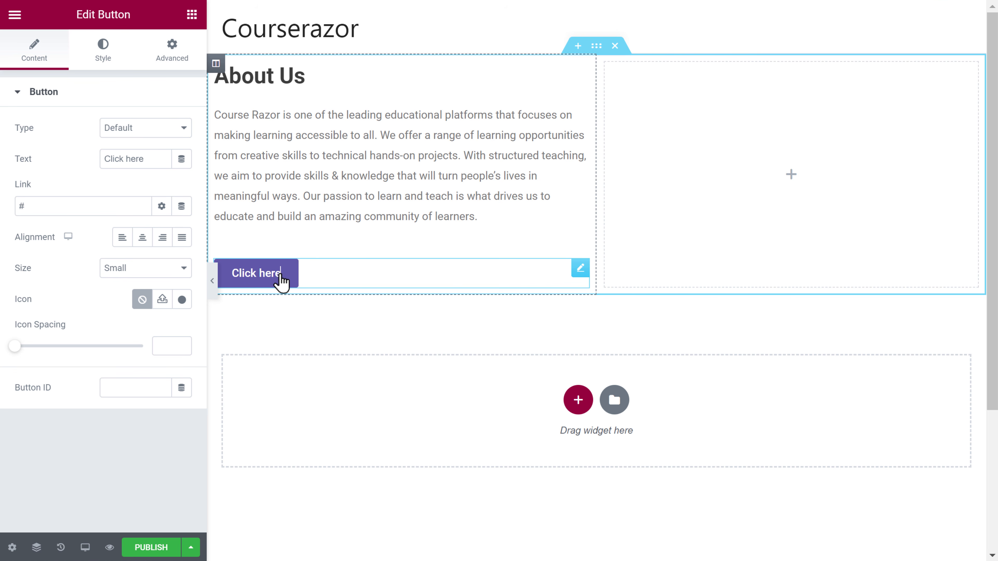
key(BackSpace)
key(BackSpace)
key(BackSpace)
key(BackSpace)
key(BackSpace)
key(BackSpace)
key(BackSpace)
key(BackSpace)
key(BackSpace)
key(BackSpace)
text(Learn more)
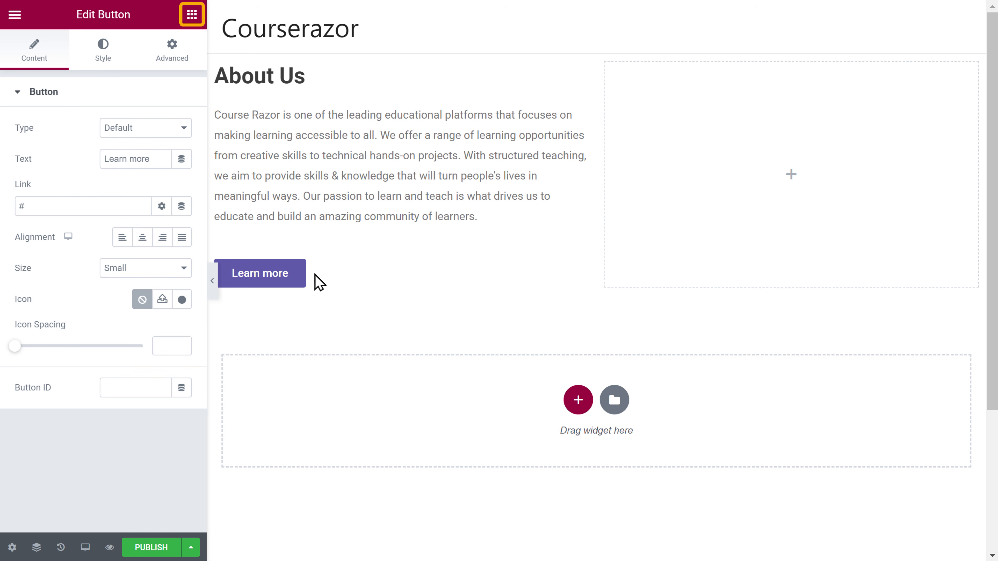
click(192, 15)
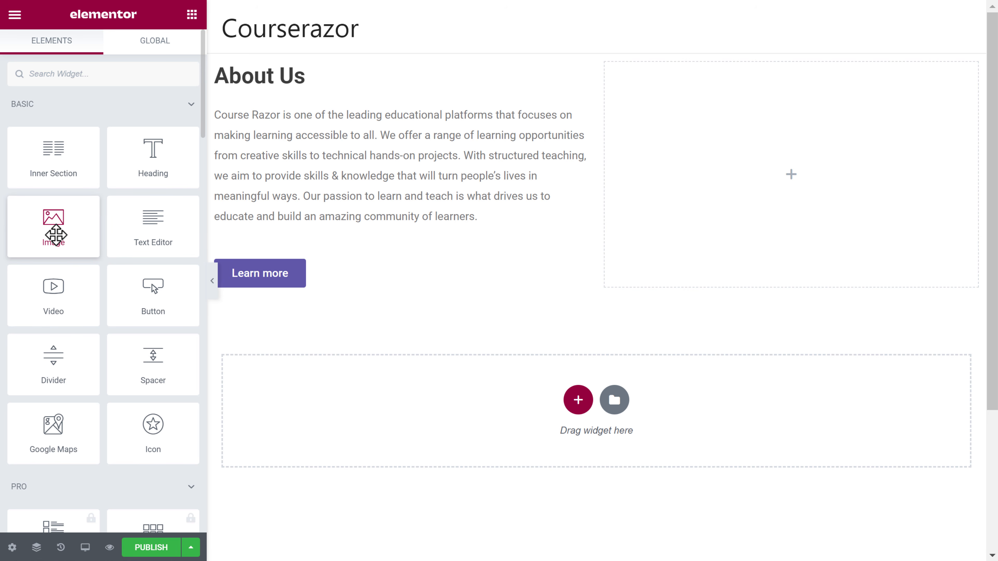
Add an Image widget to the right column showing the uploaded team-at-laptops photo.
drag(56, 236, 764, 157)
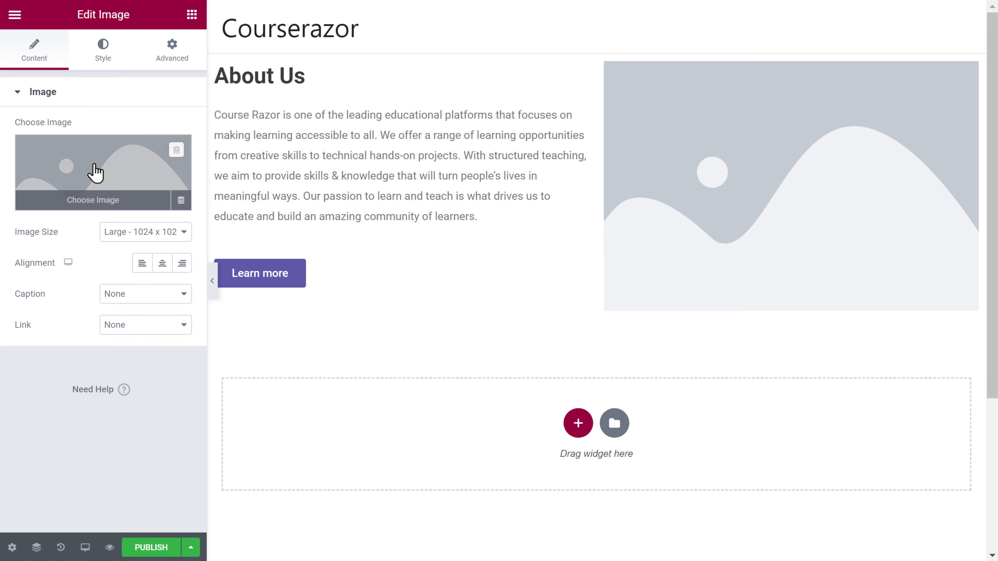
click(94, 172)
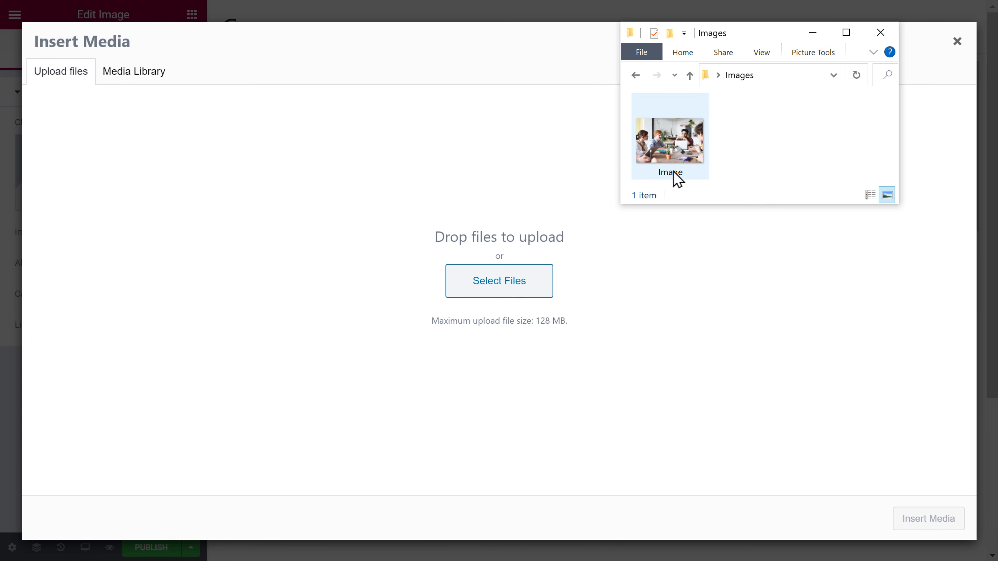
drag(677, 178, 536, 224)
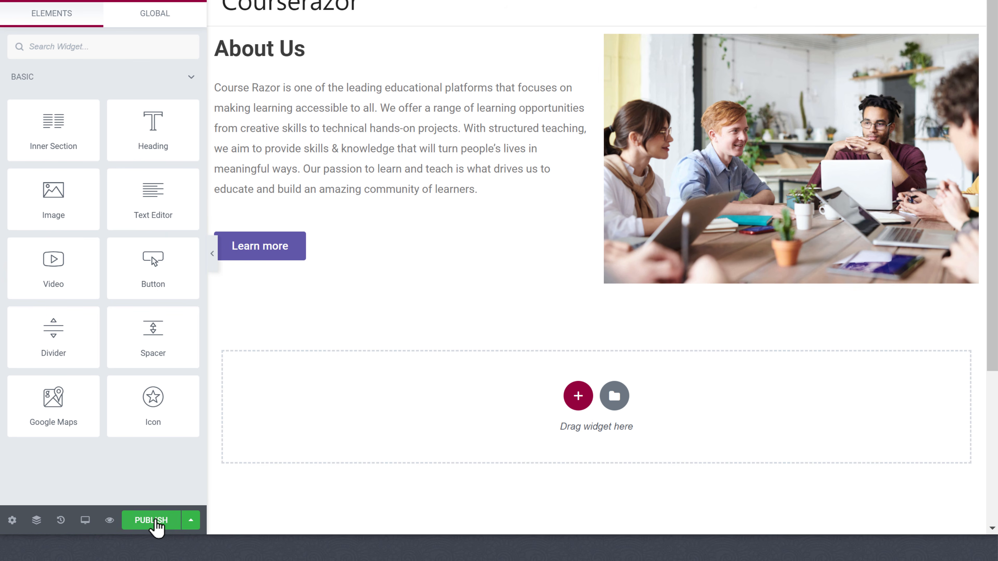
Publish the About Us page and view it live at courserazor.com/about-us/.
click(151, 524)
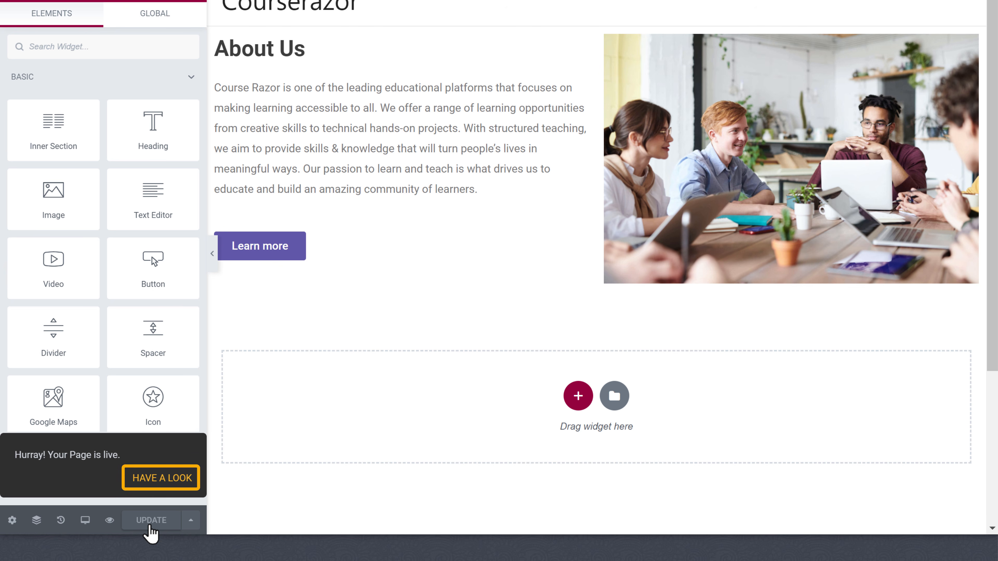
click(165, 477)
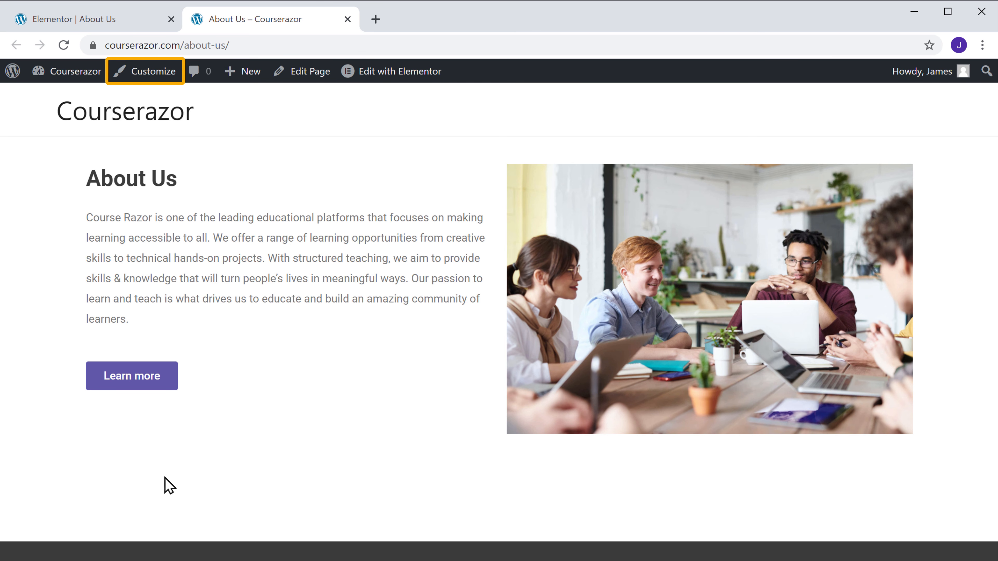
Create a Customizer menu named 'Main menu' assigned to the Primary Menu location.
click(151, 79)
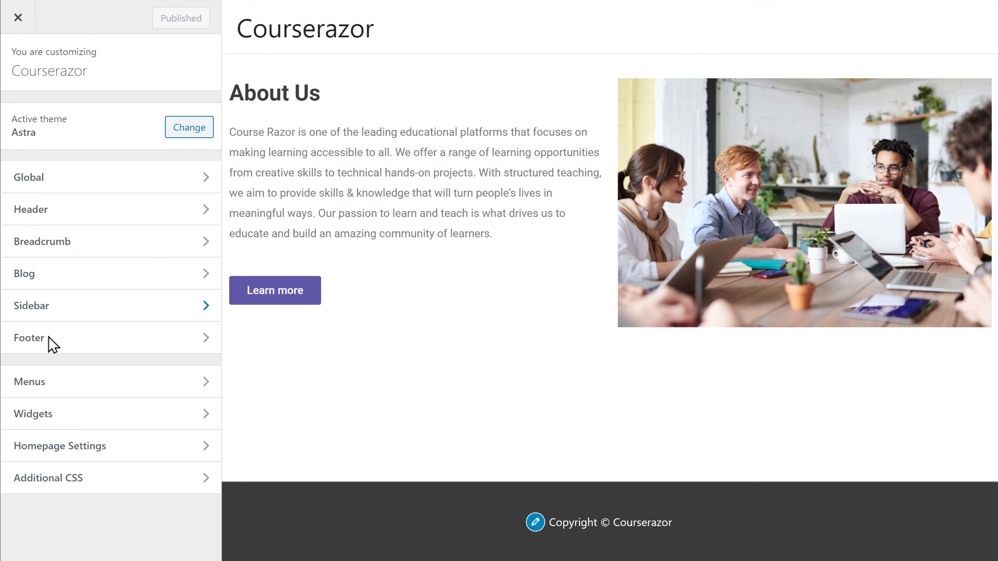
click(32, 393)
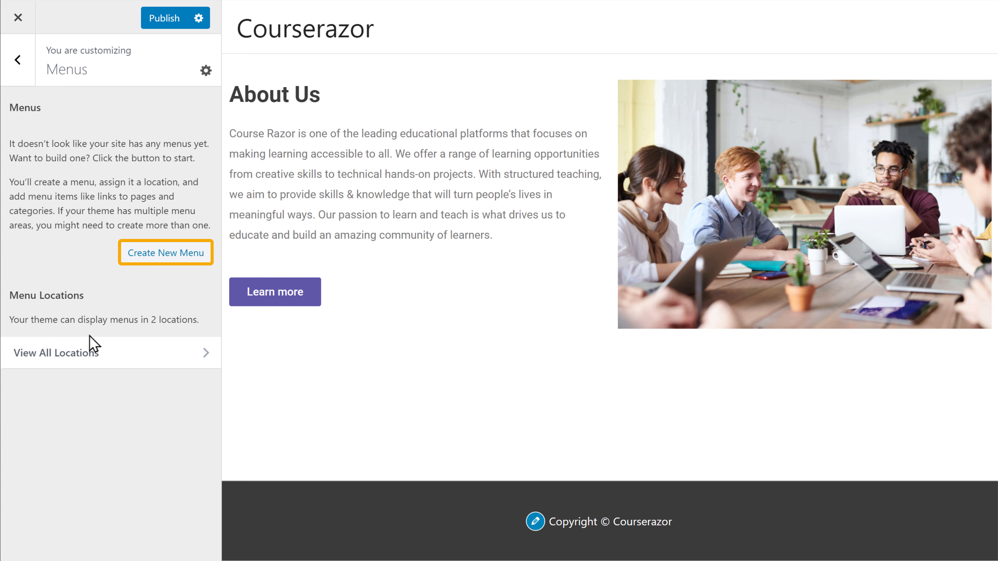
click(166, 258)
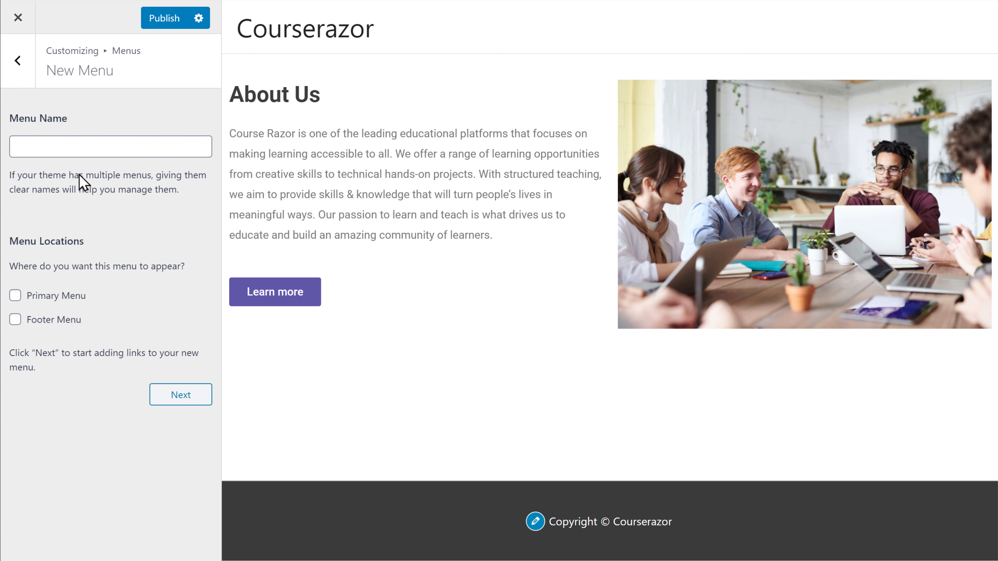
click(51, 147)
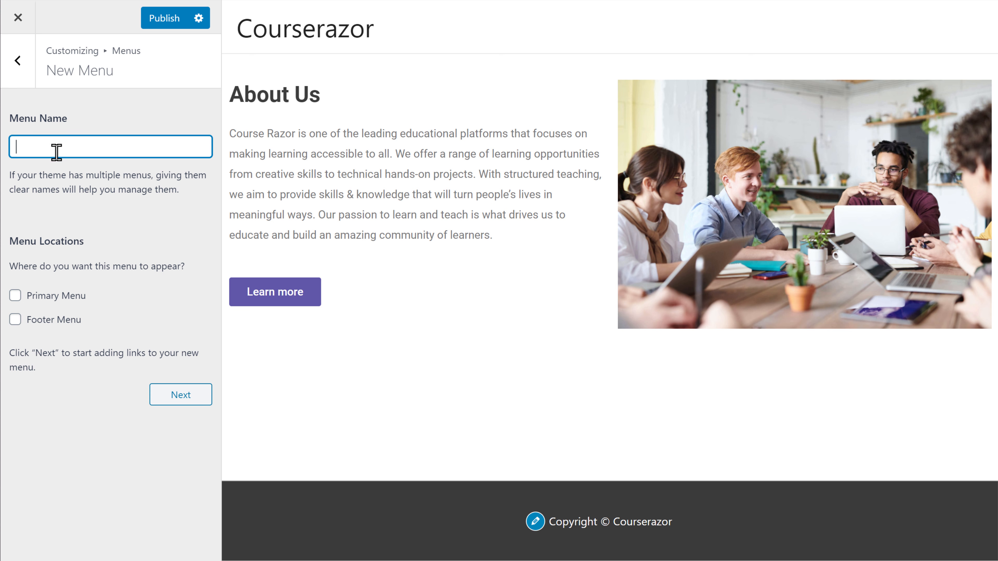
click(126, 232)
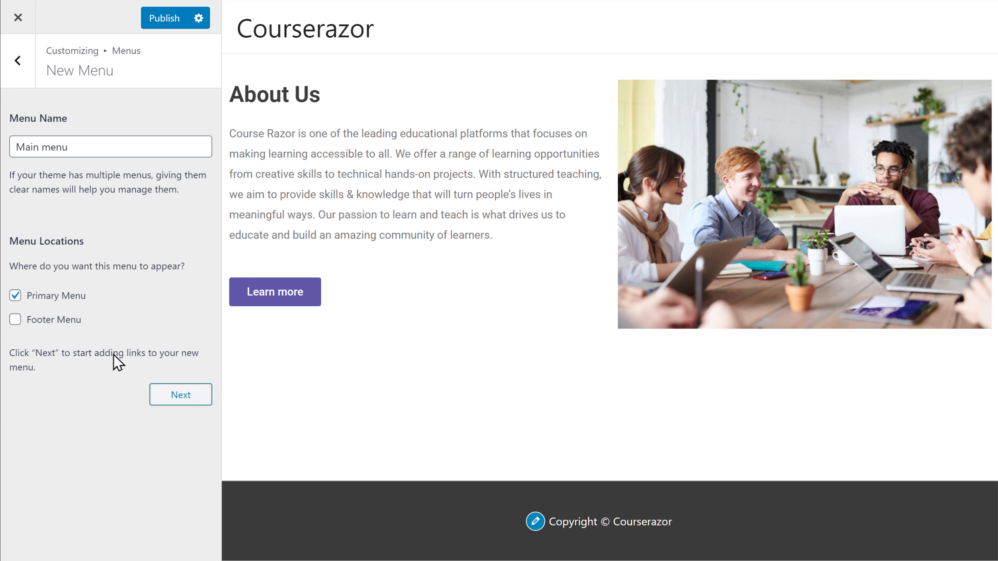
click(182, 399)
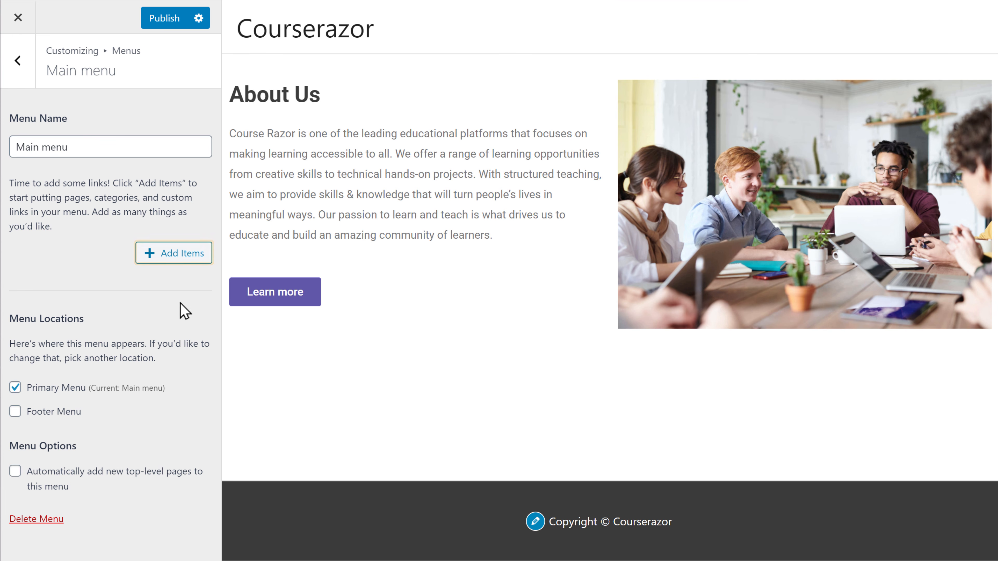
Add the Home and About Us pages to Main menu.
click(178, 261)
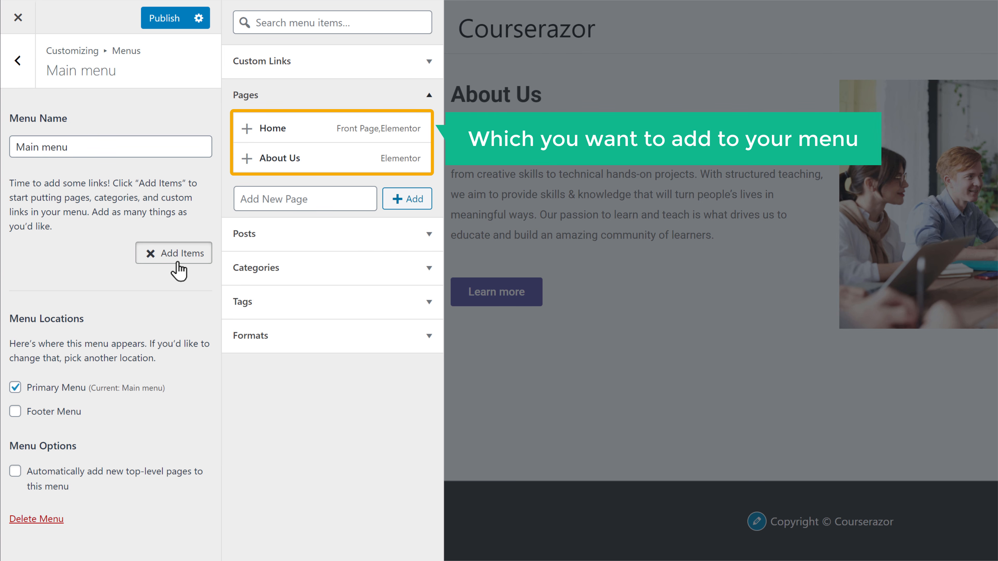
click(247, 136)
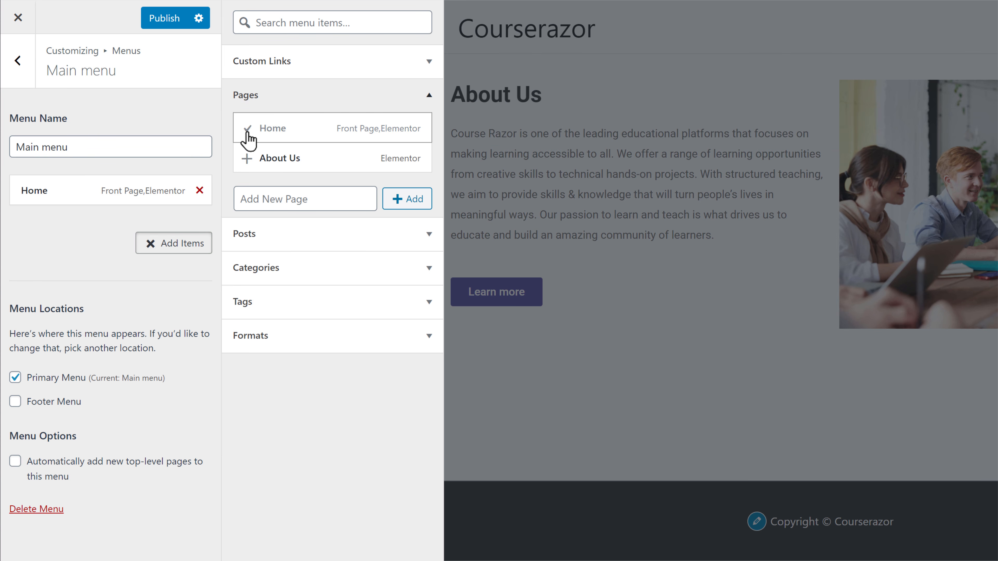
click(247, 160)
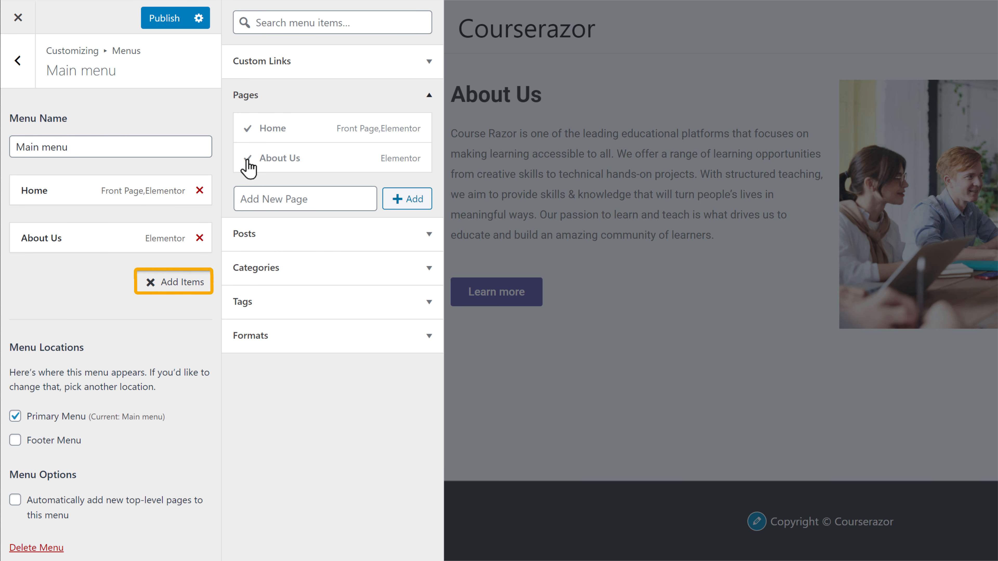
click(181, 291)
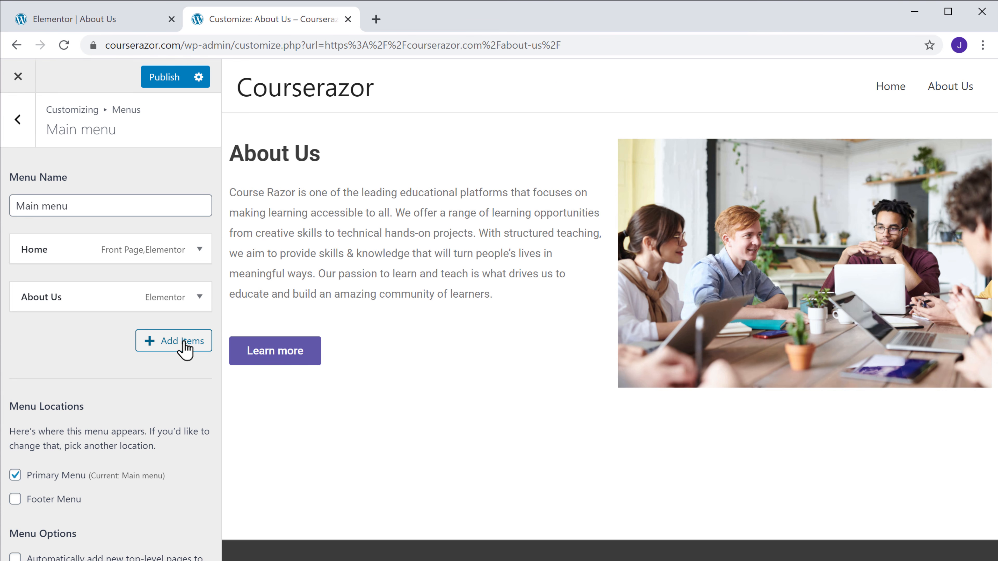
mouse_move(302, 100)
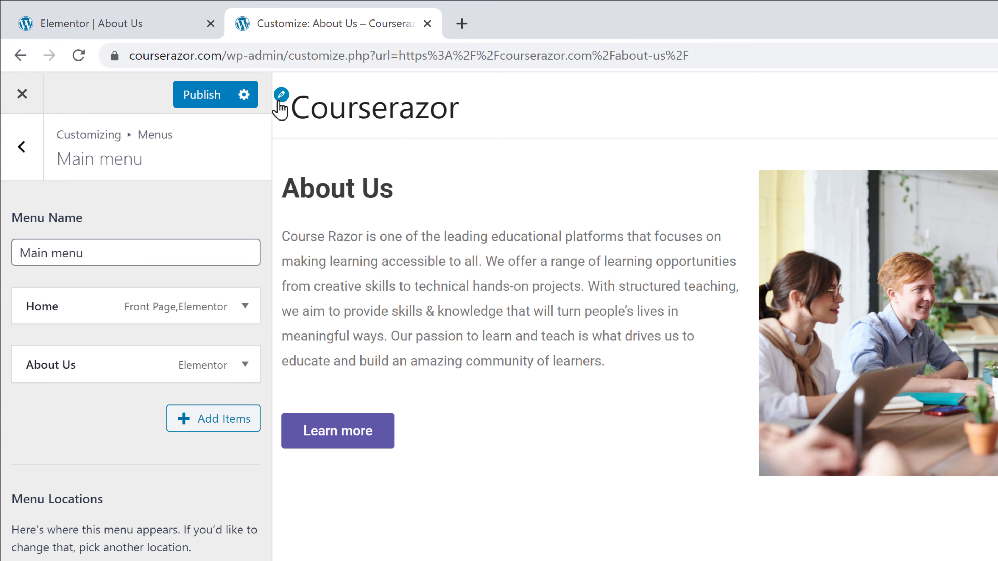
Upload the CourseRazor logo as the header site logo at width 200 and publish the changes.
click(278, 103)
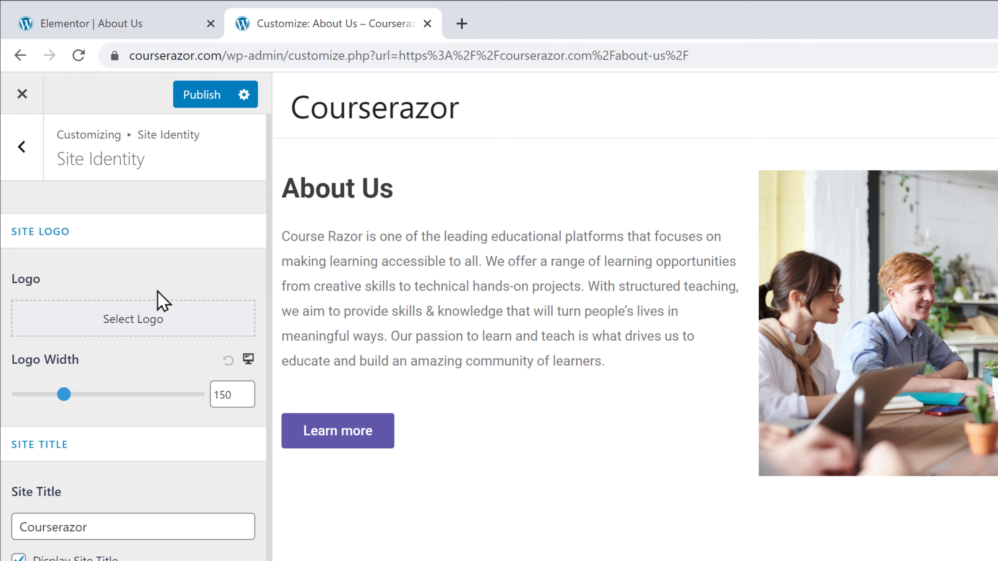
click(134, 330)
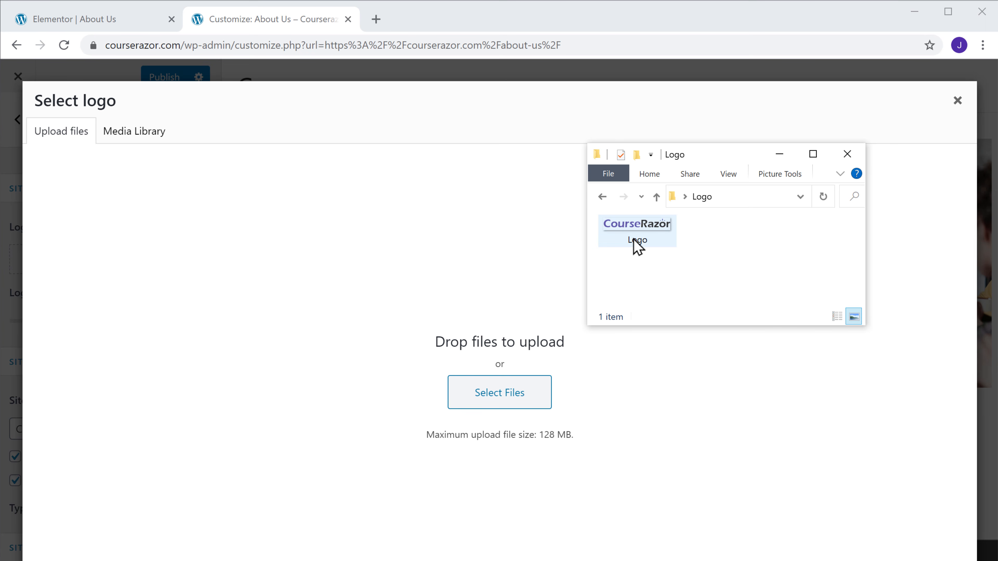
drag(639, 246, 517, 290)
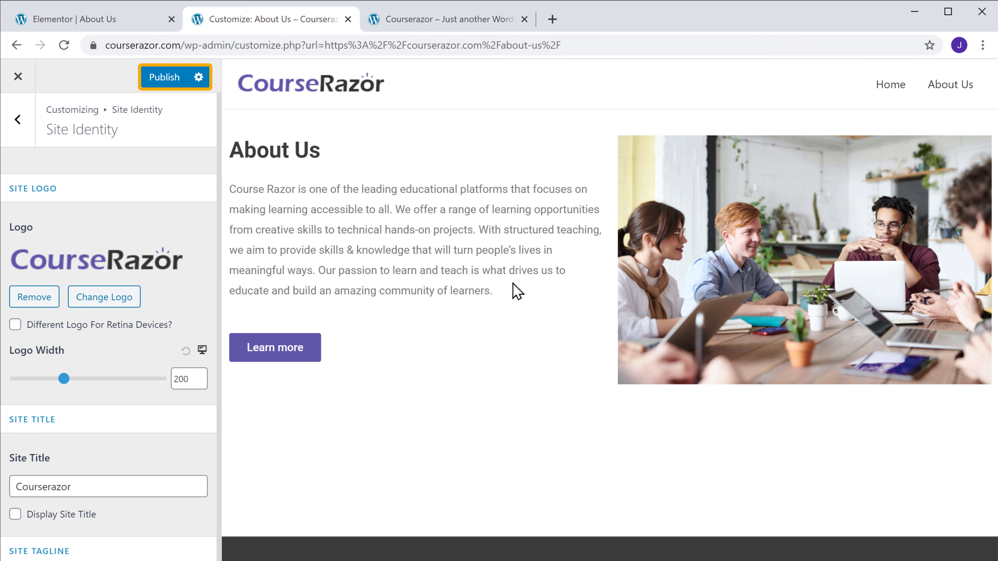
click(158, 82)
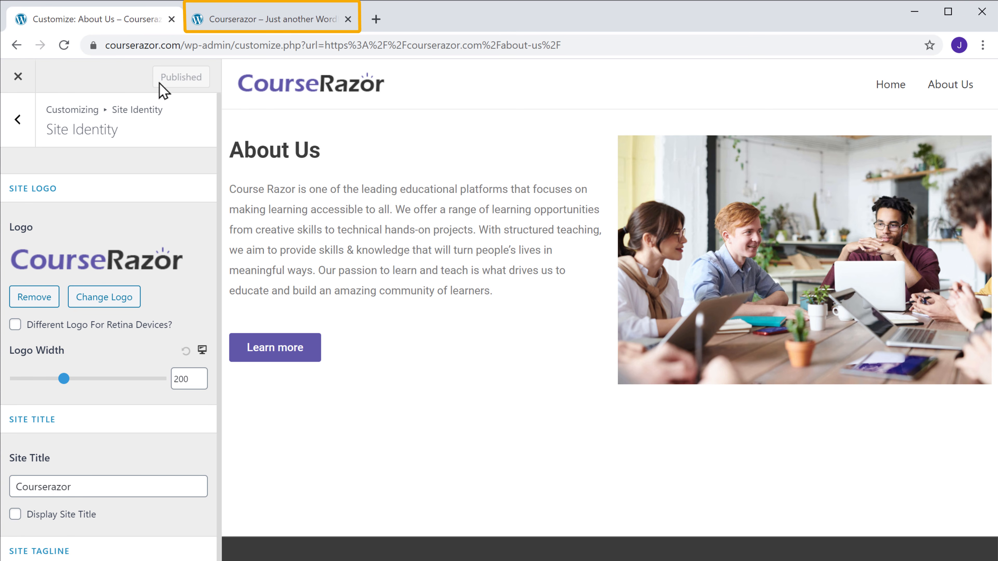
Reload the courserazor.com homepage tab to check the new logo and Home/About Us header menu.
click(270, 27)
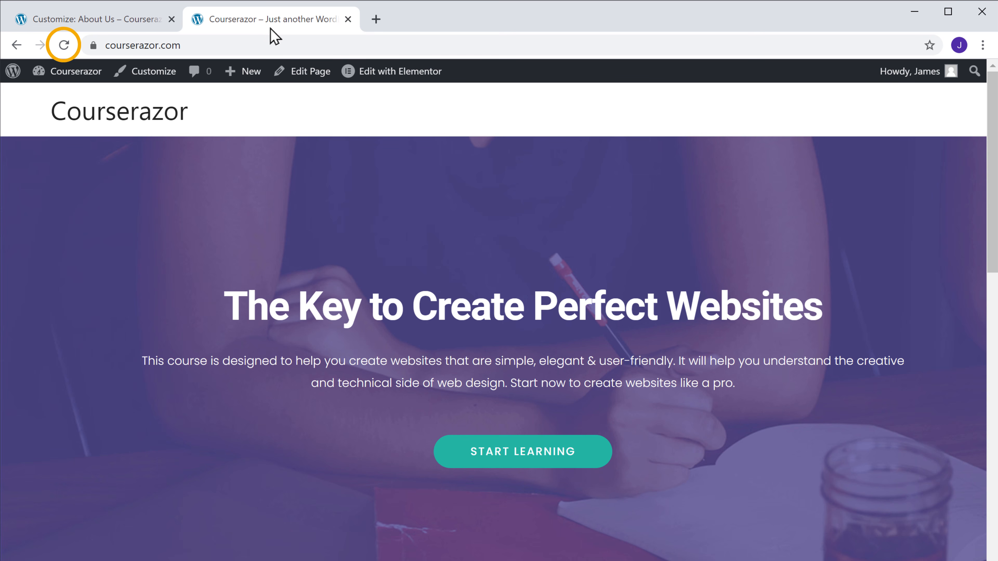
click(64, 46)
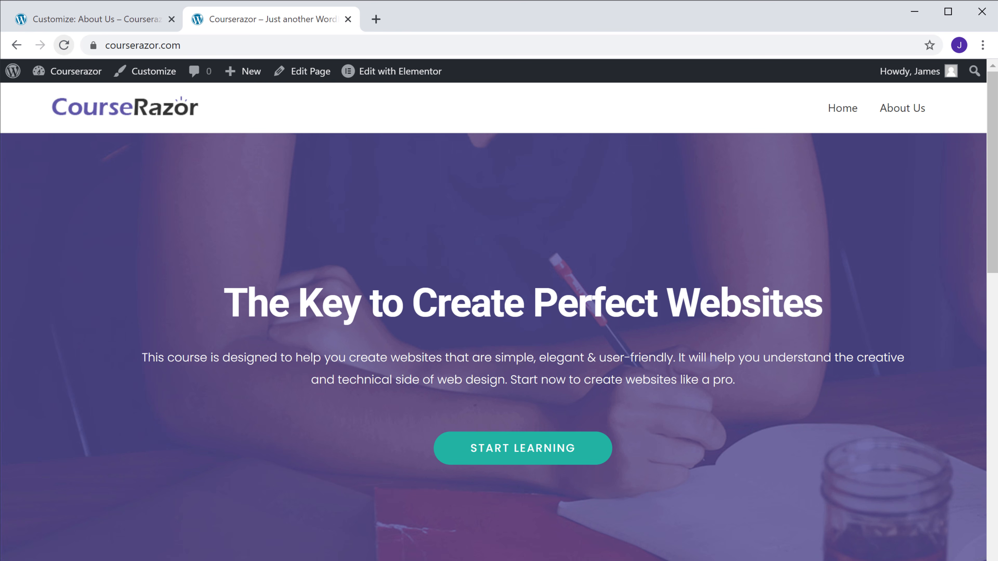